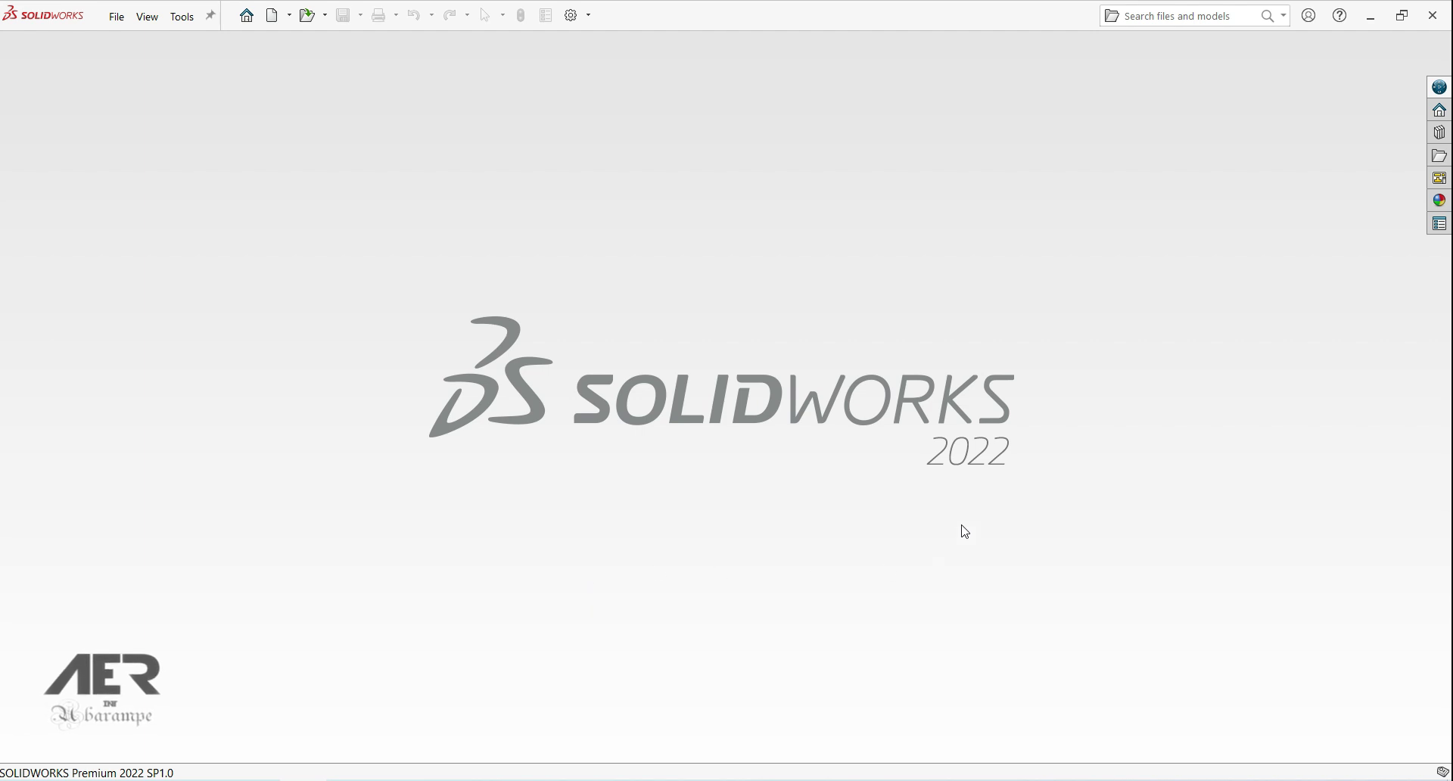
- Create a new part and draw a centre rectangle from the origin on the Top Plane
click(275, 23)
click(544, 346)
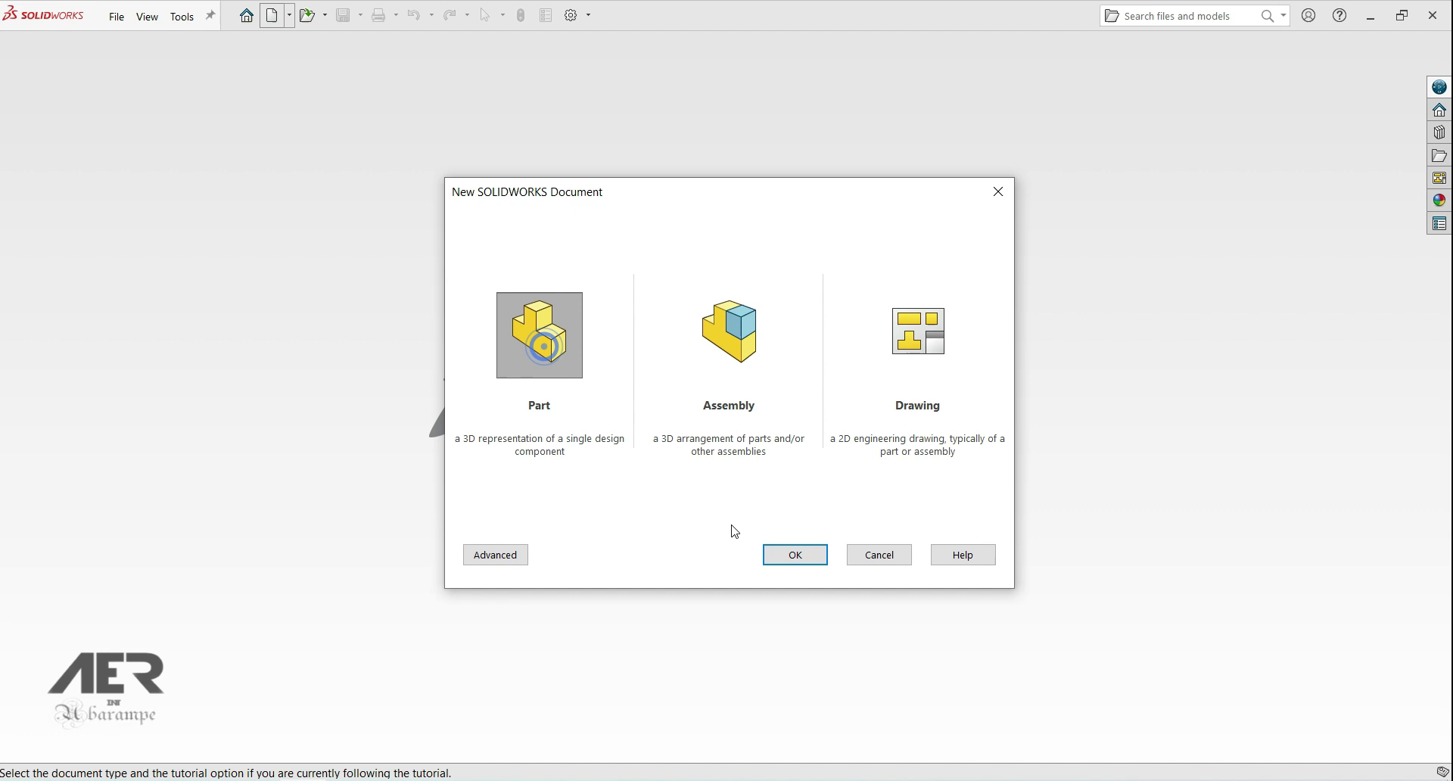
click(797, 559)
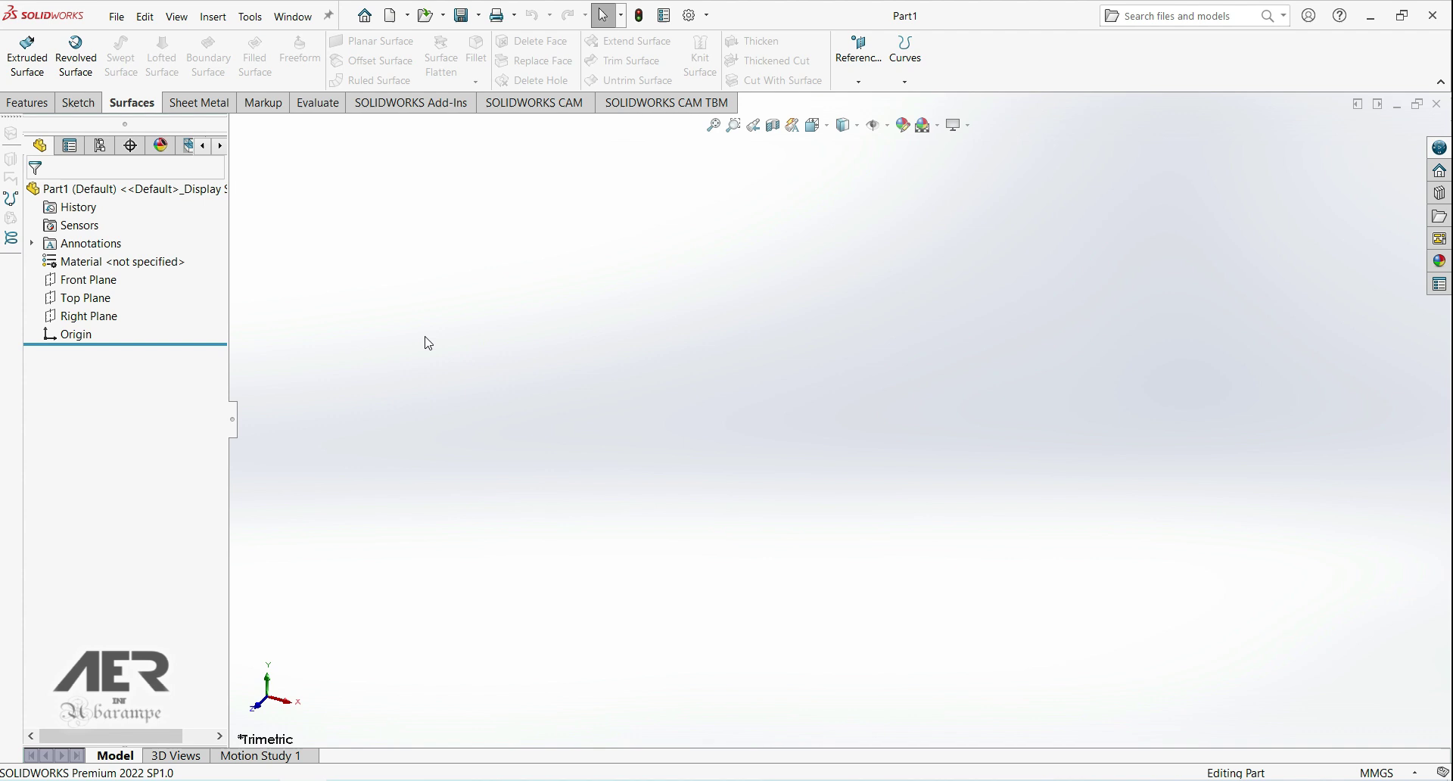
click(98, 295)
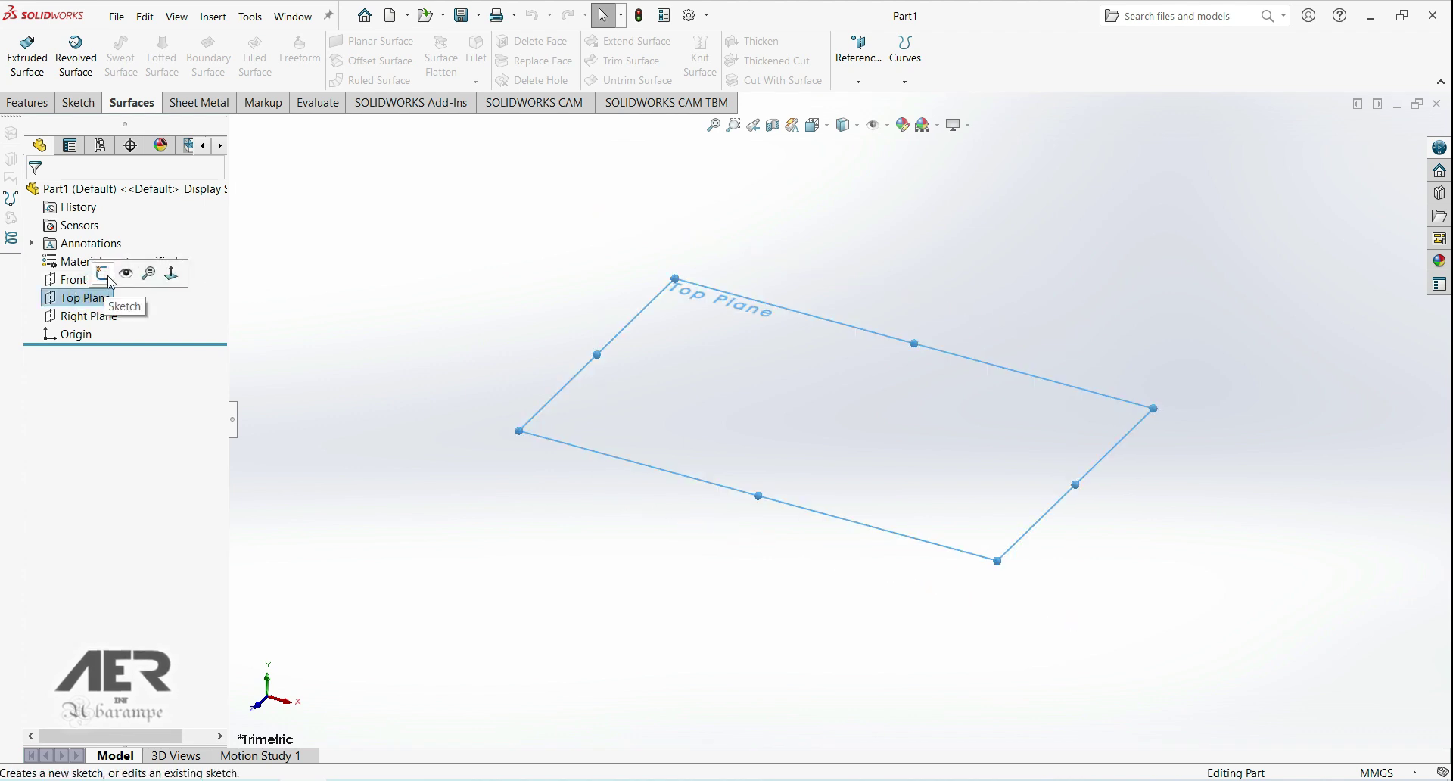
click(108, 274)
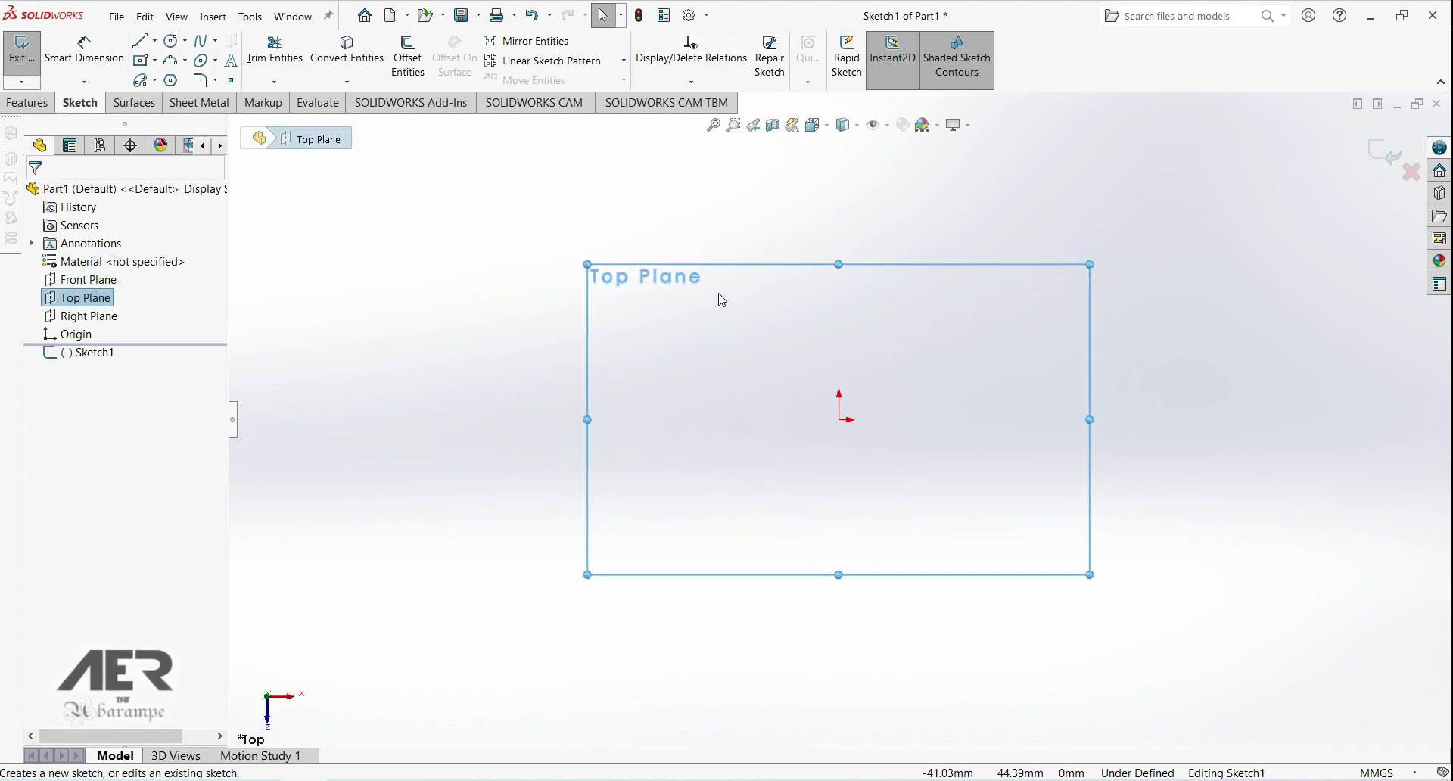
click(141, 62)
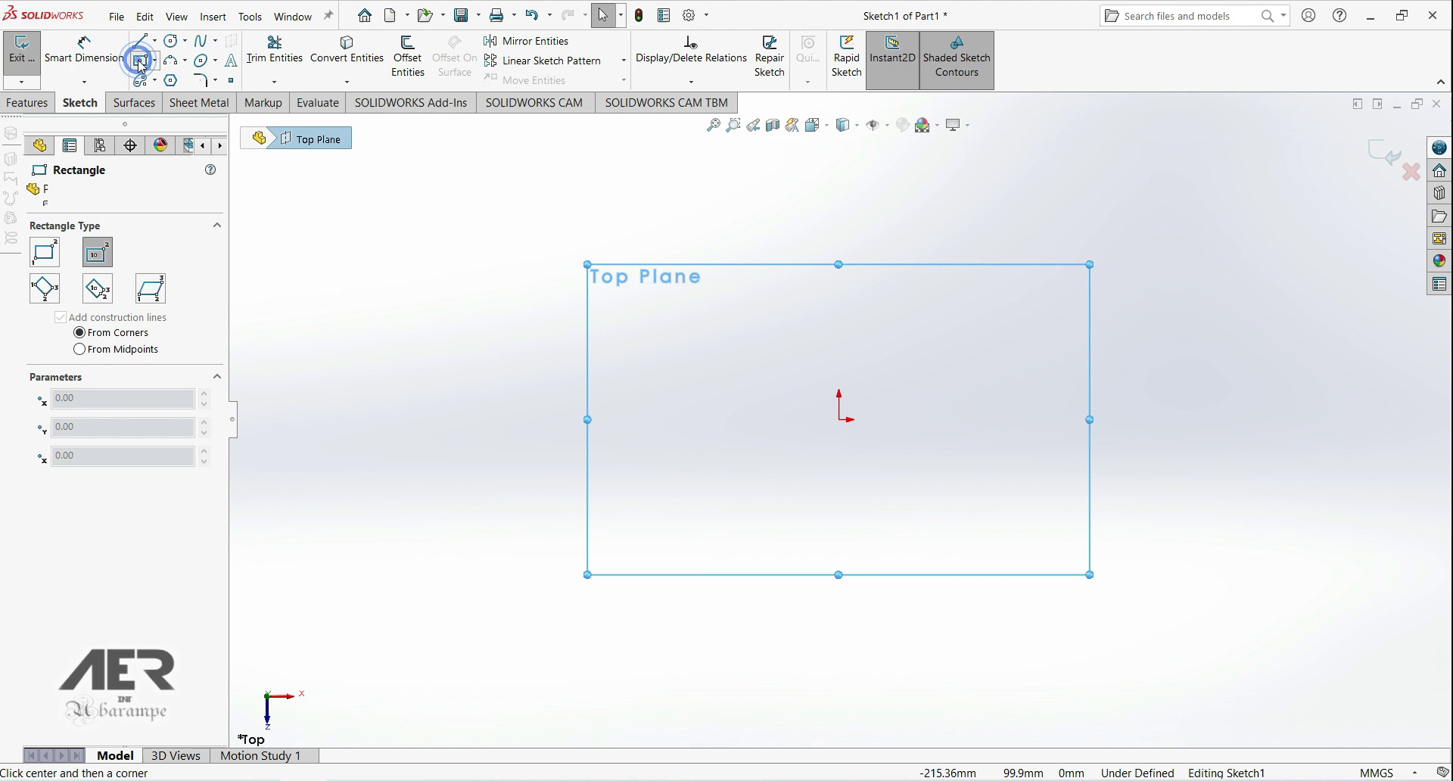
click(839, 419)
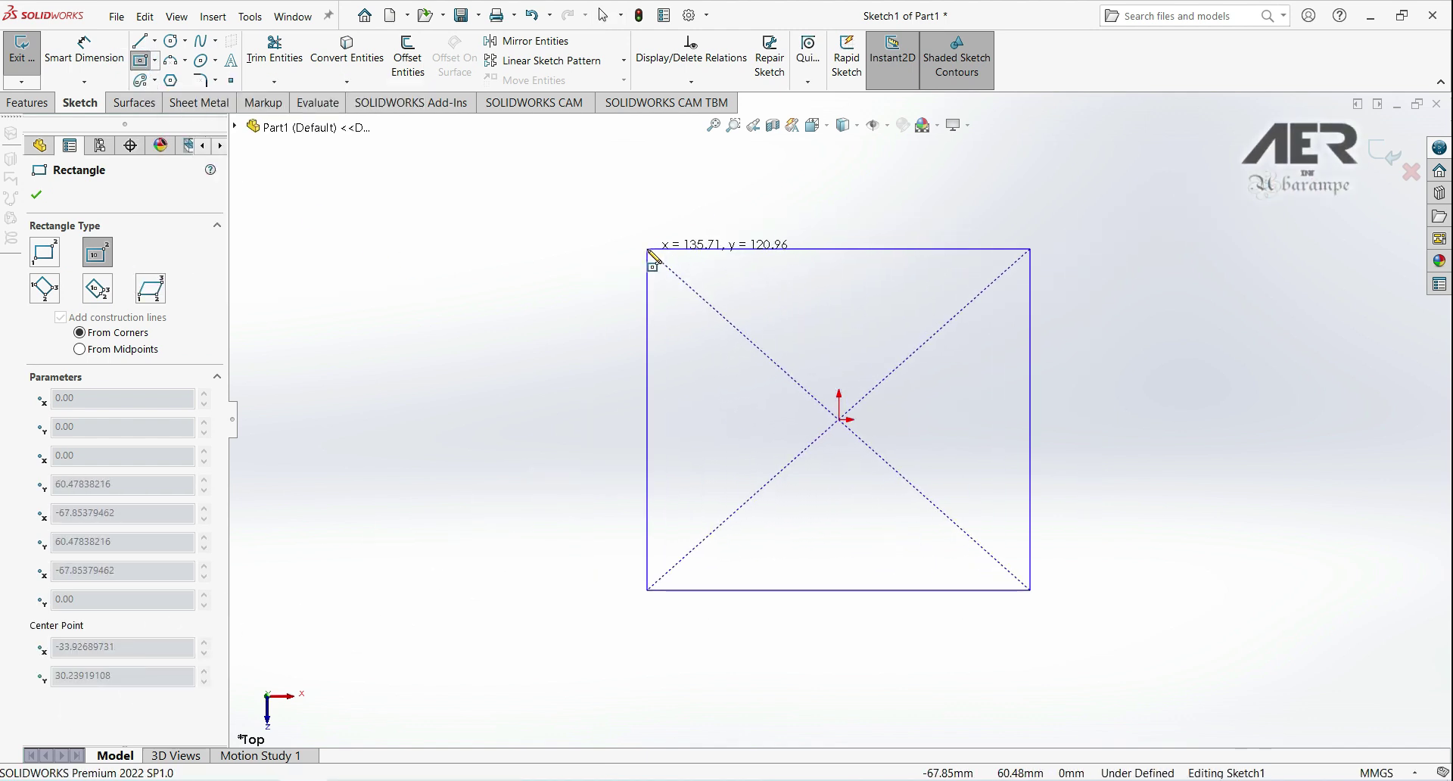
click(665, 249)
- Dimension the rectangle's width and height to 100 mm each
click(84, 47)
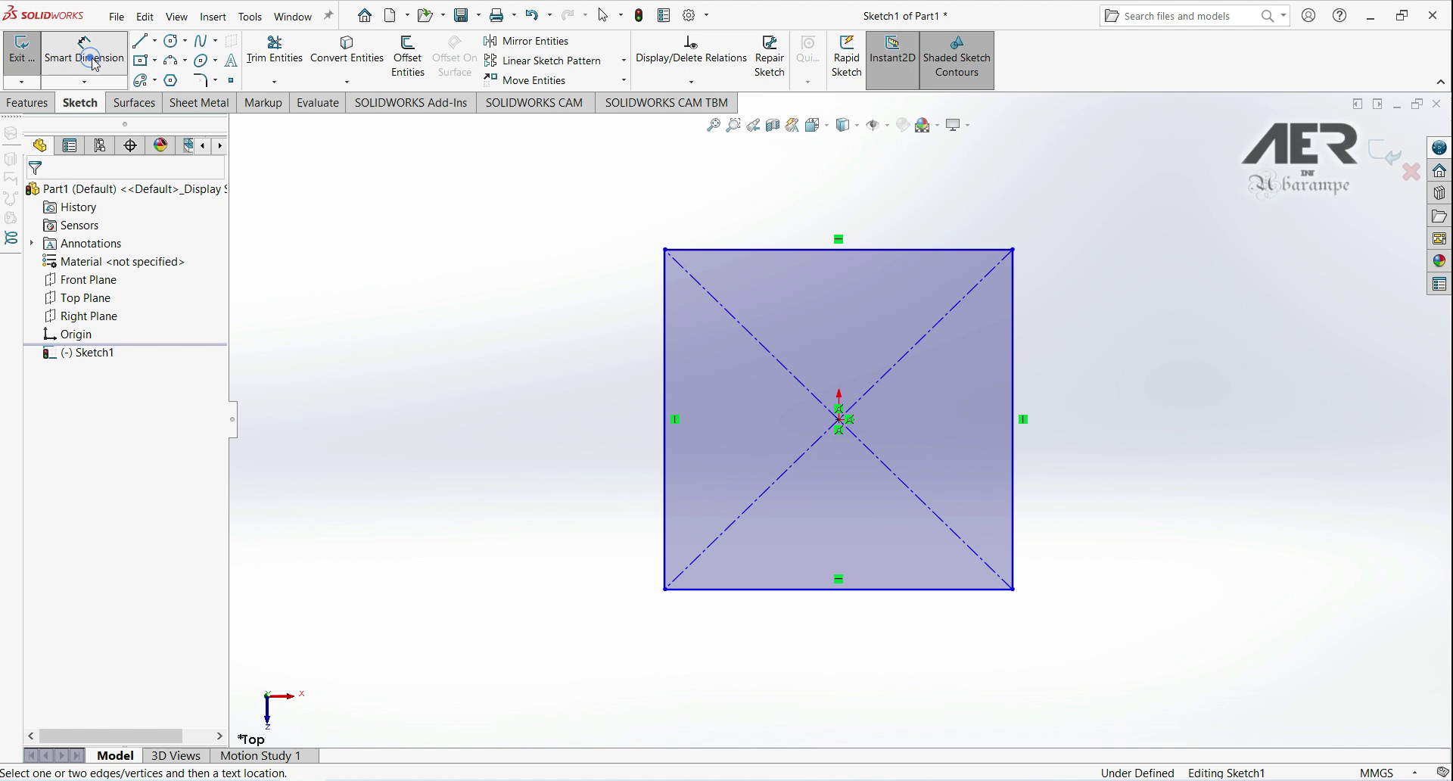
click(772, 248)
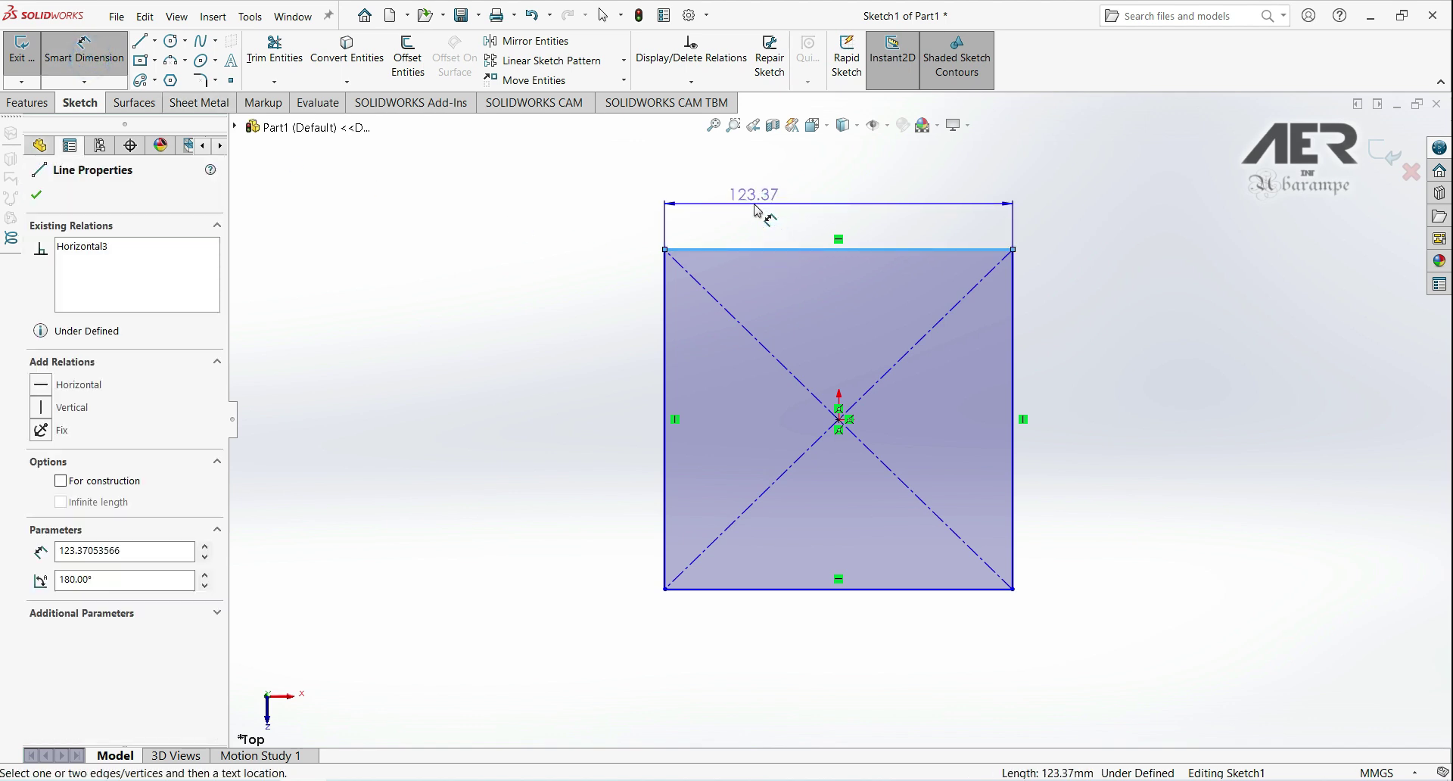
click(754, 195)
text(100)
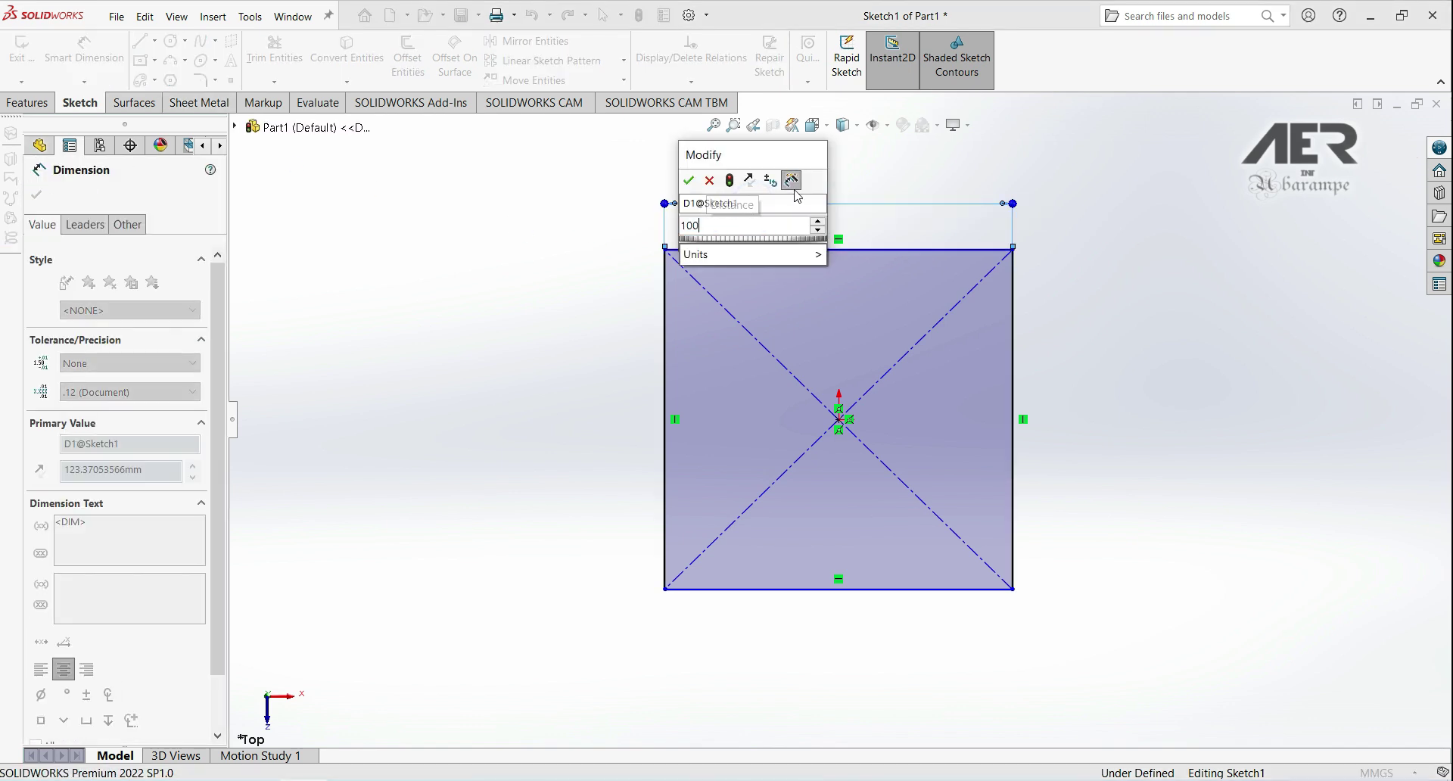
key(Return)
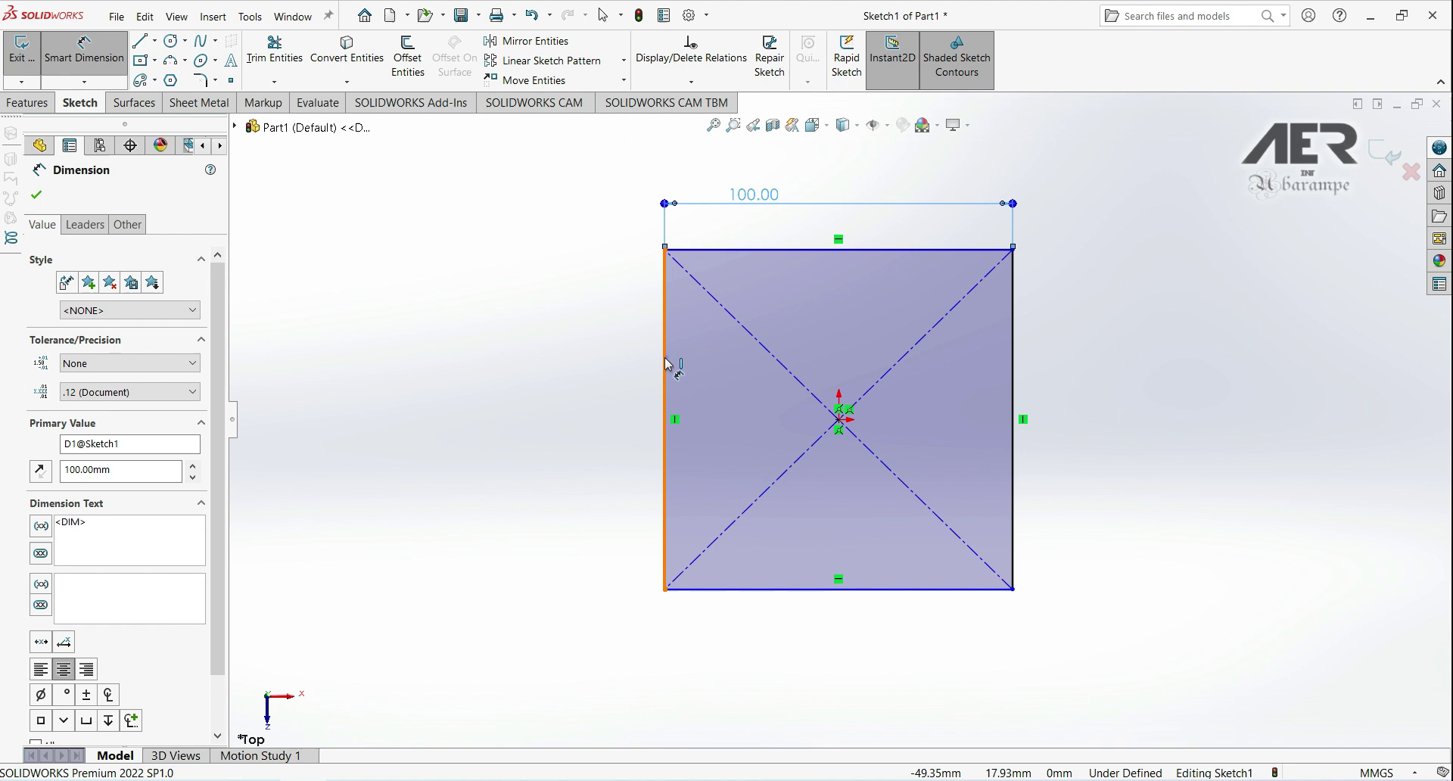
click(663, 362)
click(610, 369)
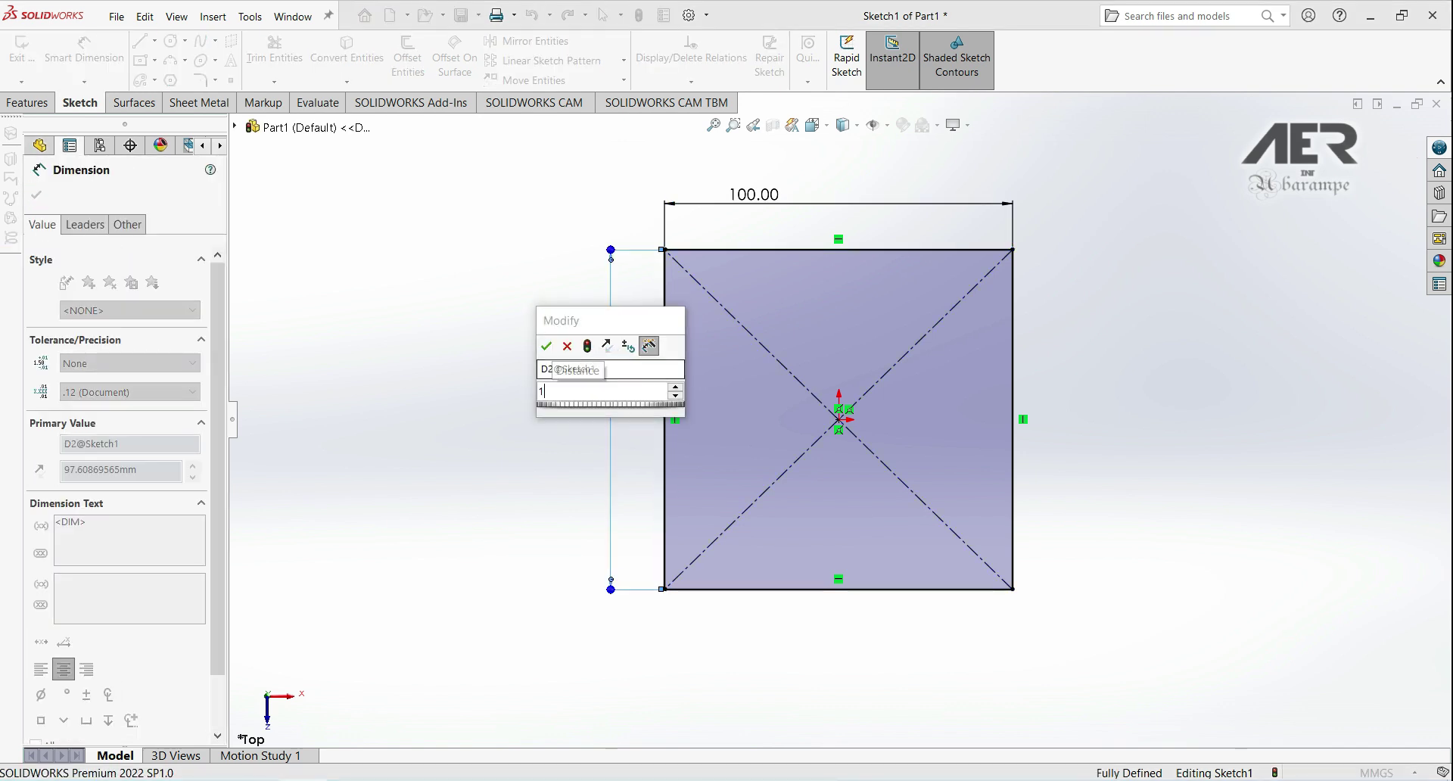
text(100)
key(Return)
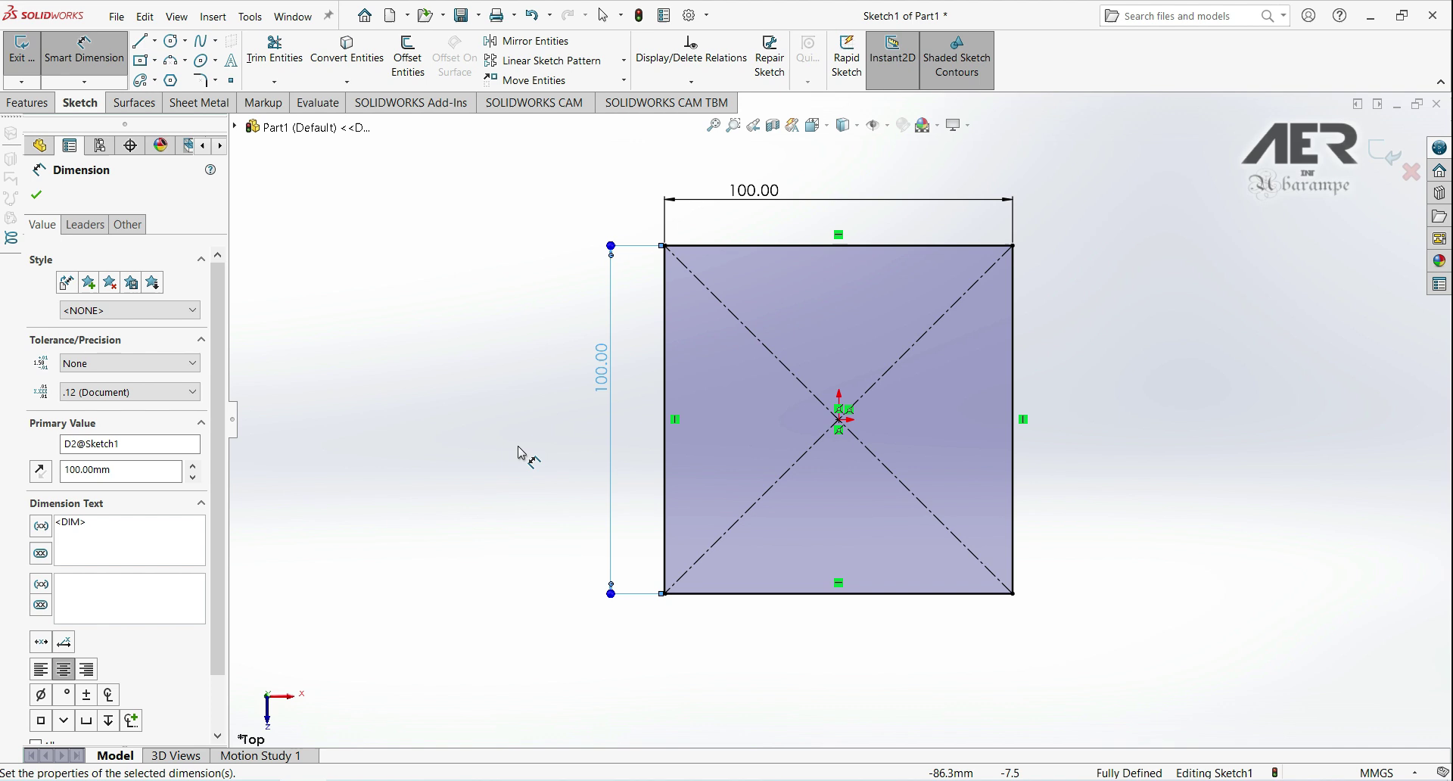
- Confirm the document units are millimetres and orbit the sketch into 3D
click(1363, 773)
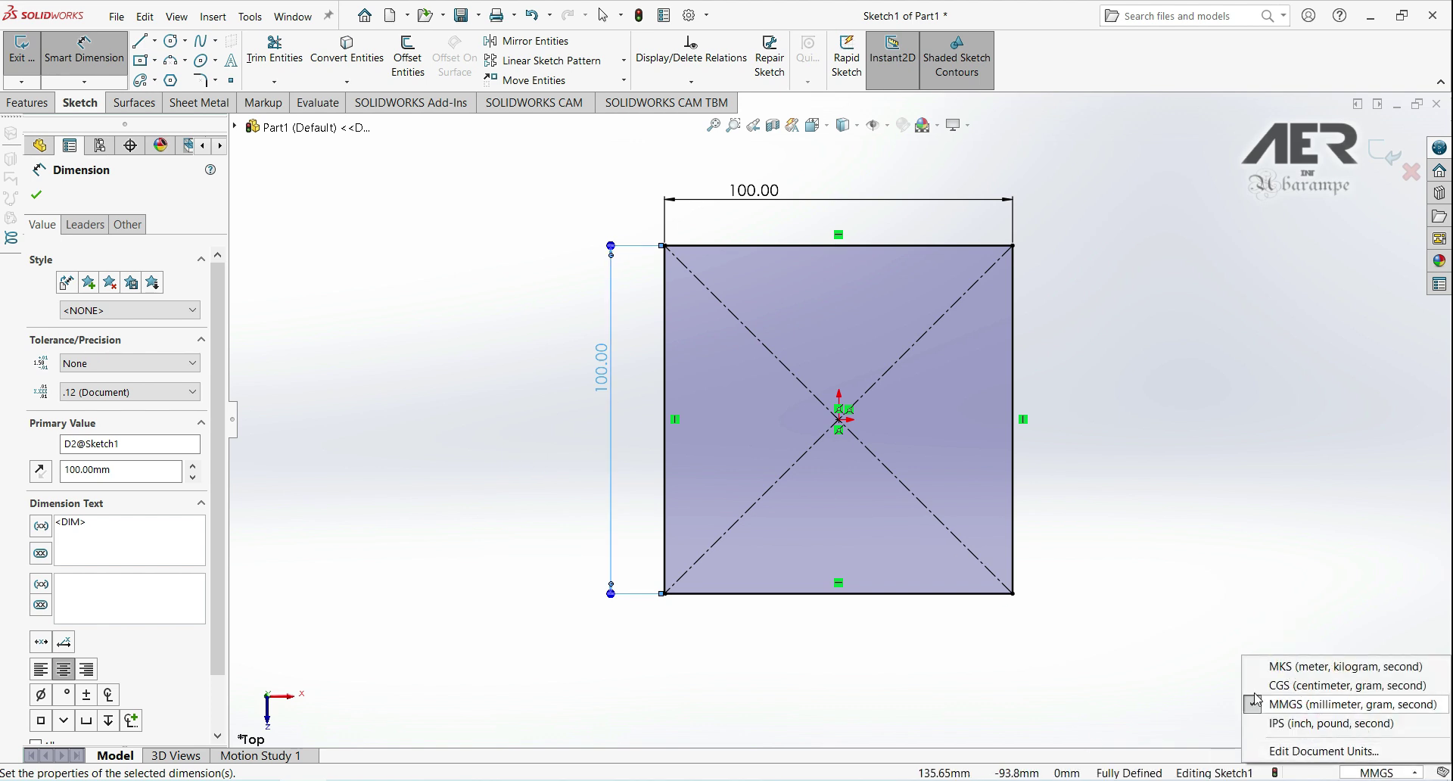
click(1234, 564)
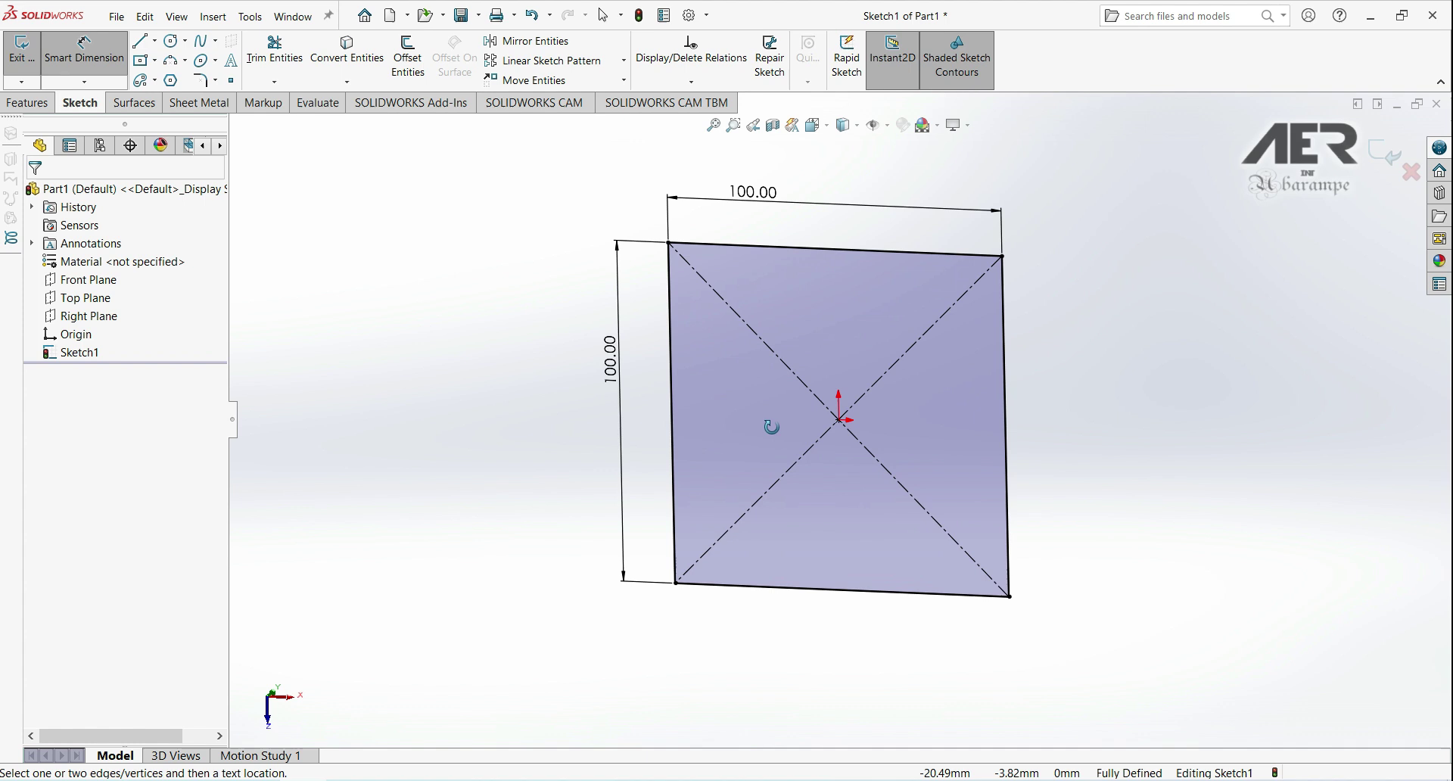
middle_drag(679, 385, 654, 411)
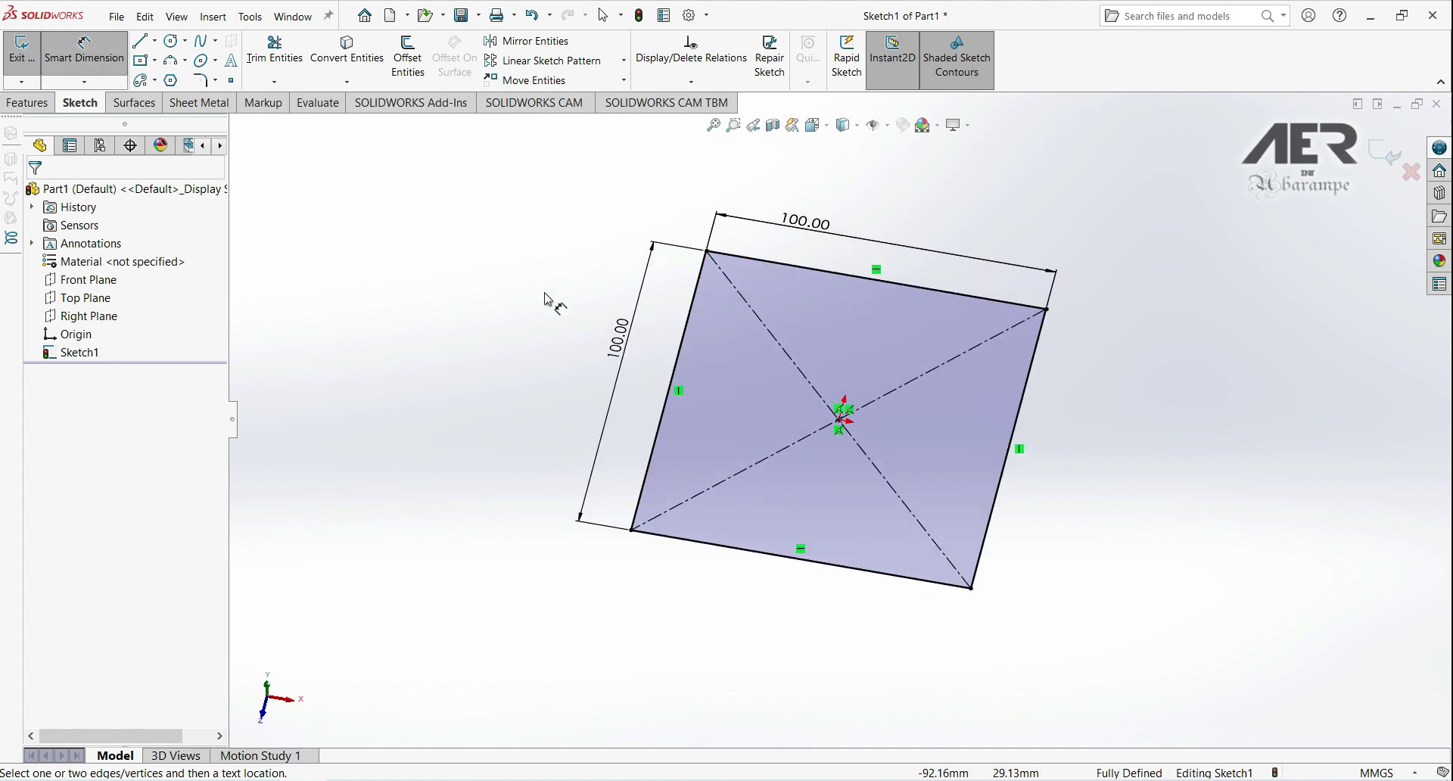
- Extruded Boss/Base the square sketch with a 100 mm blind depth
click(27, 103)
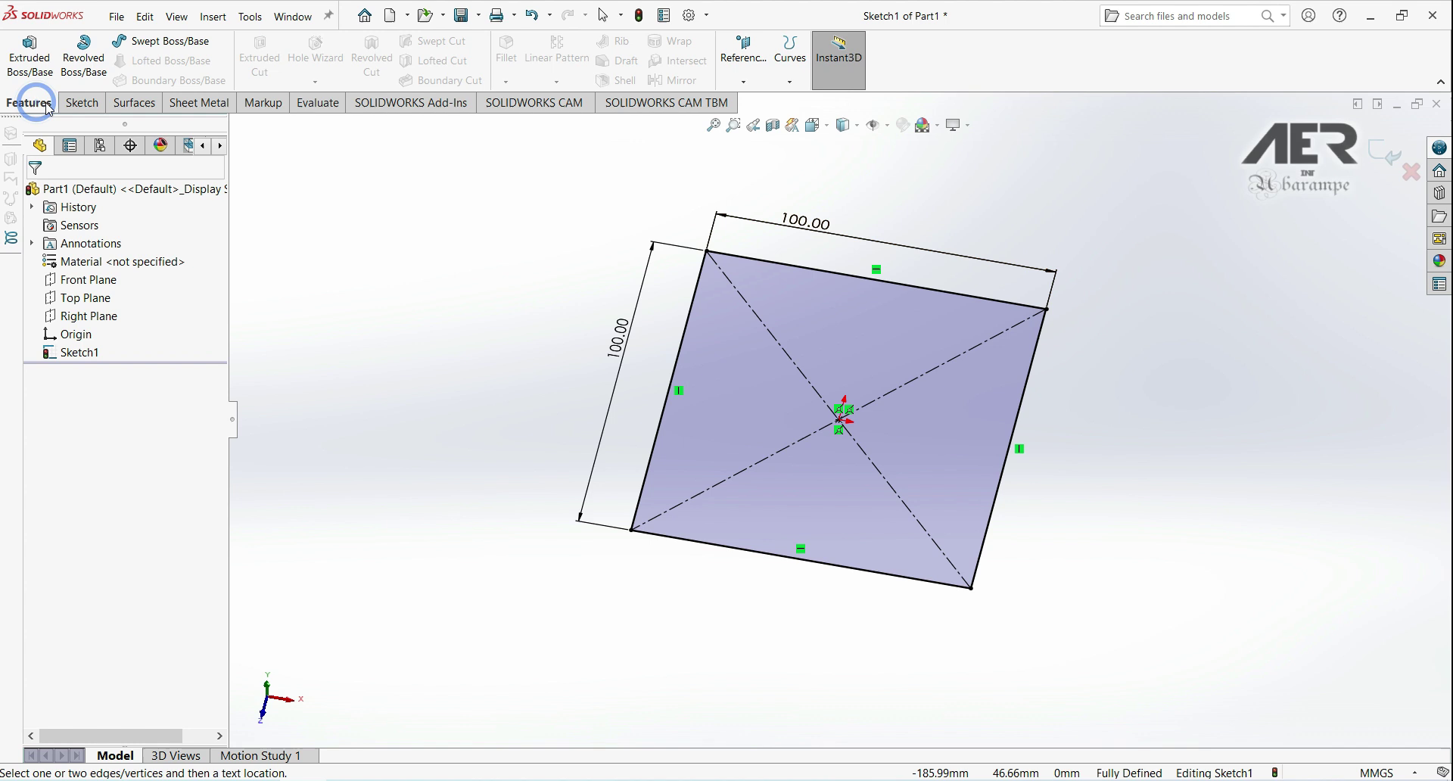
click(31, 57)
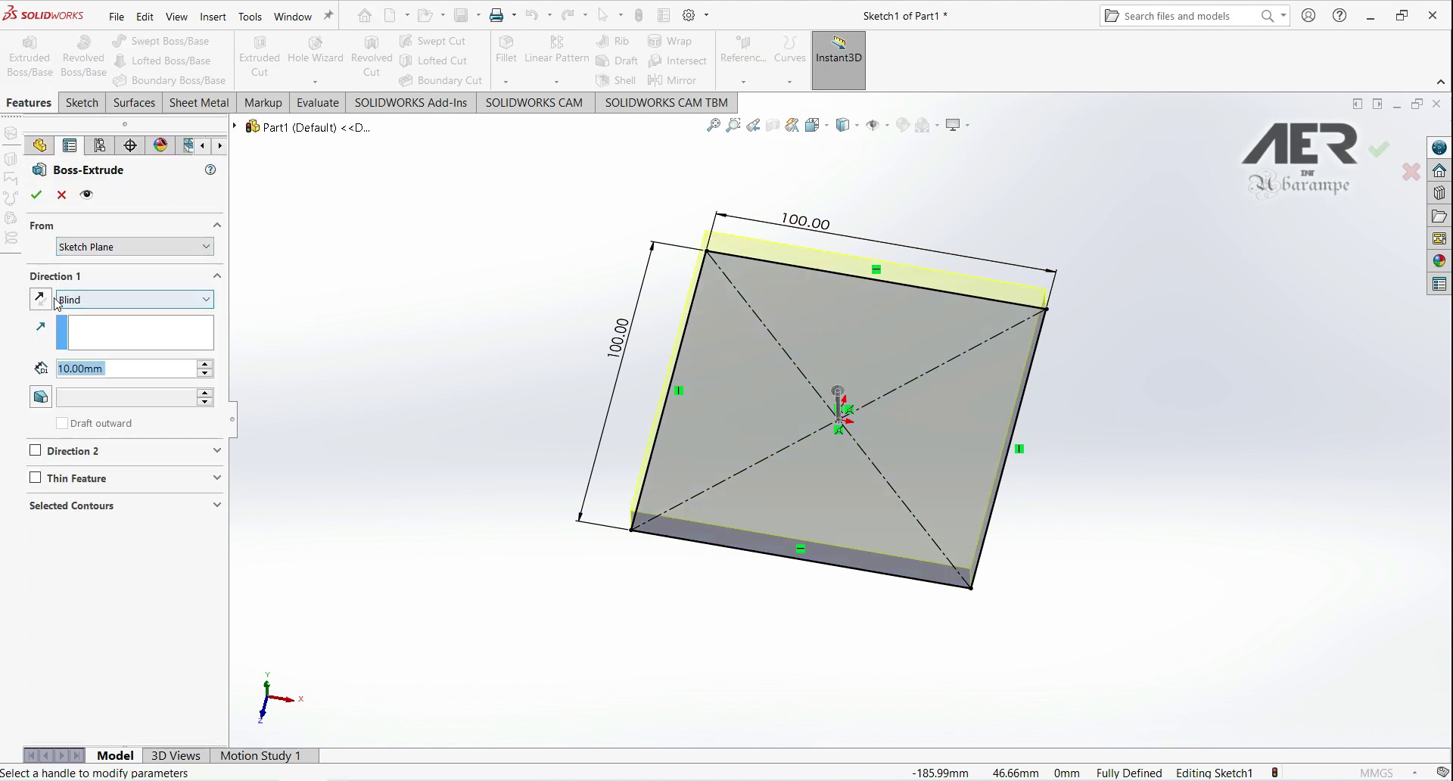
text(100)
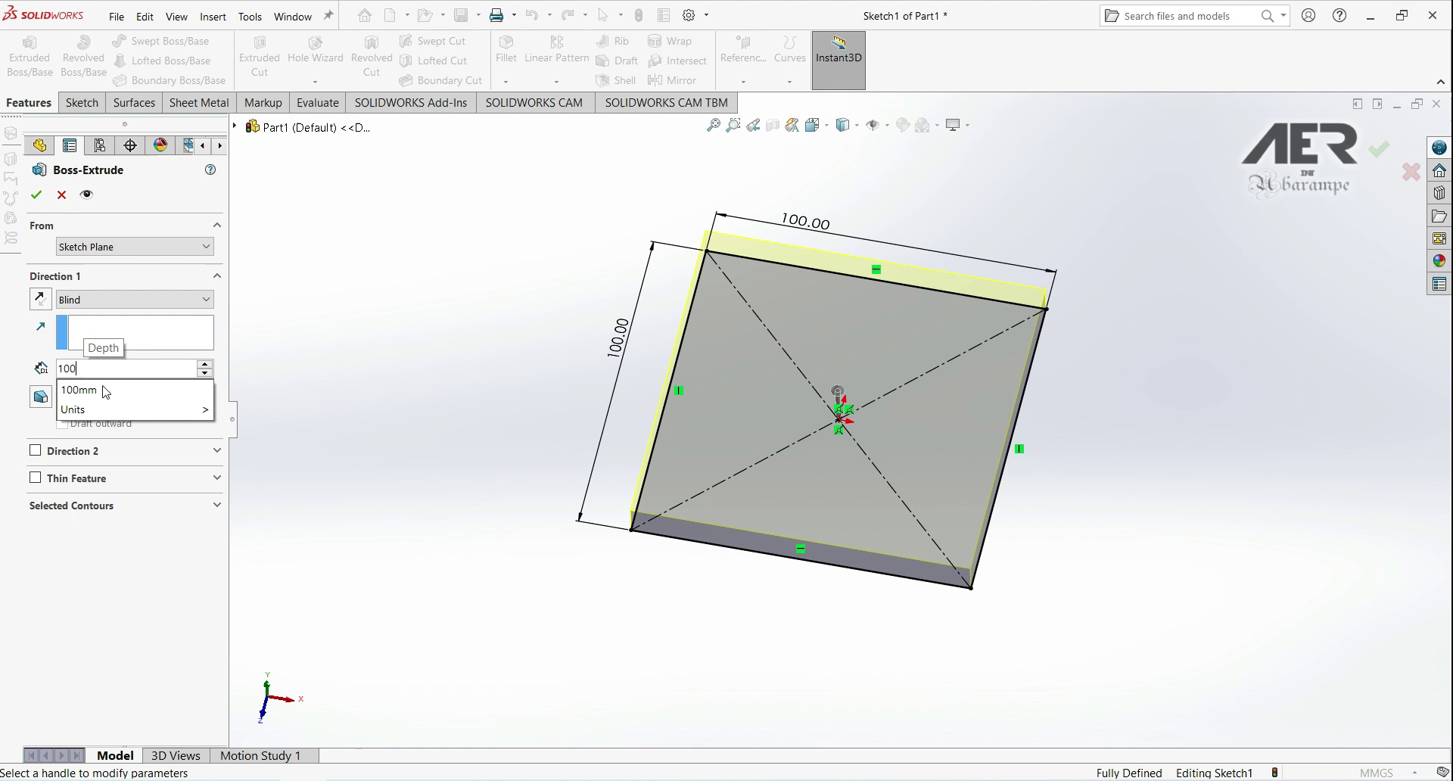
click(106, 390)
middle_drag(471, 405, 670, 276)
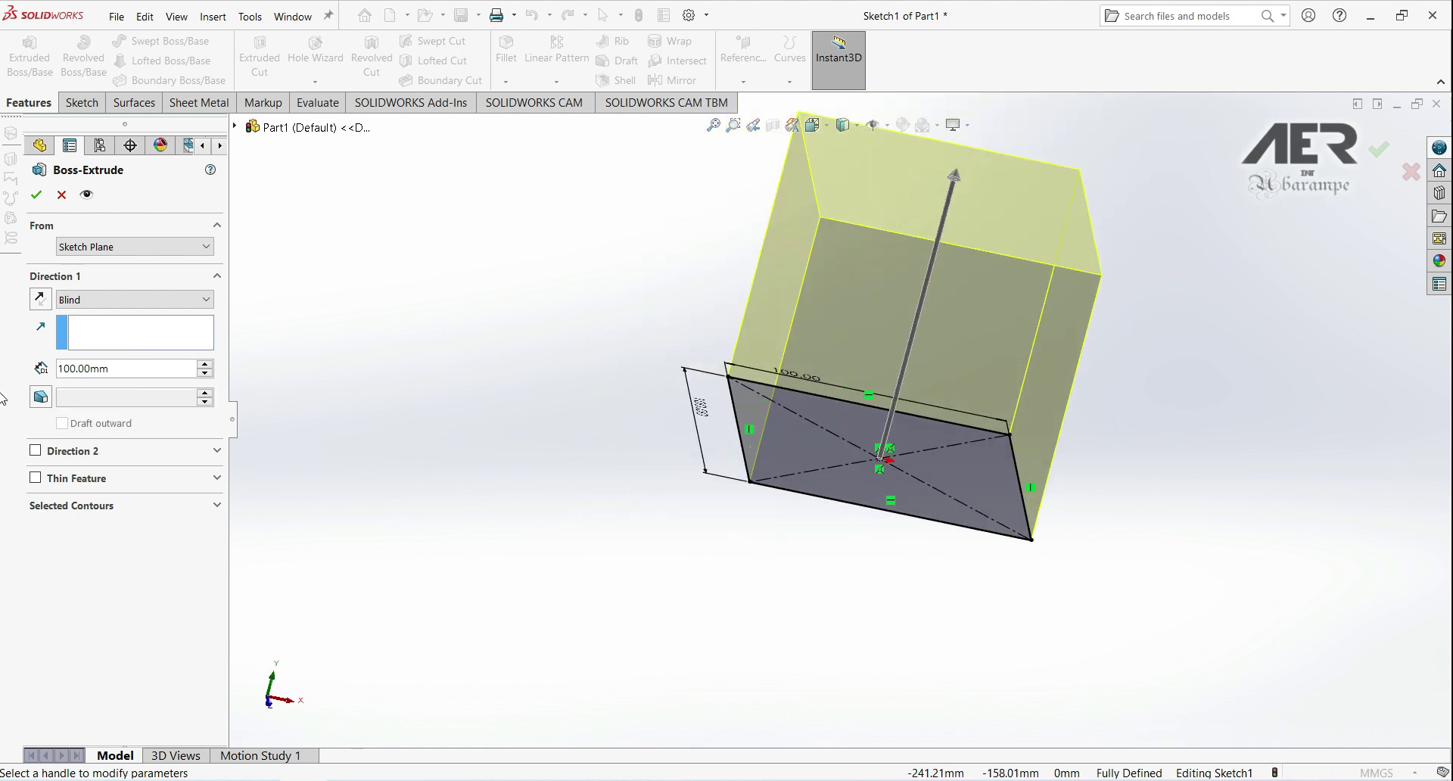
click(36, 196)
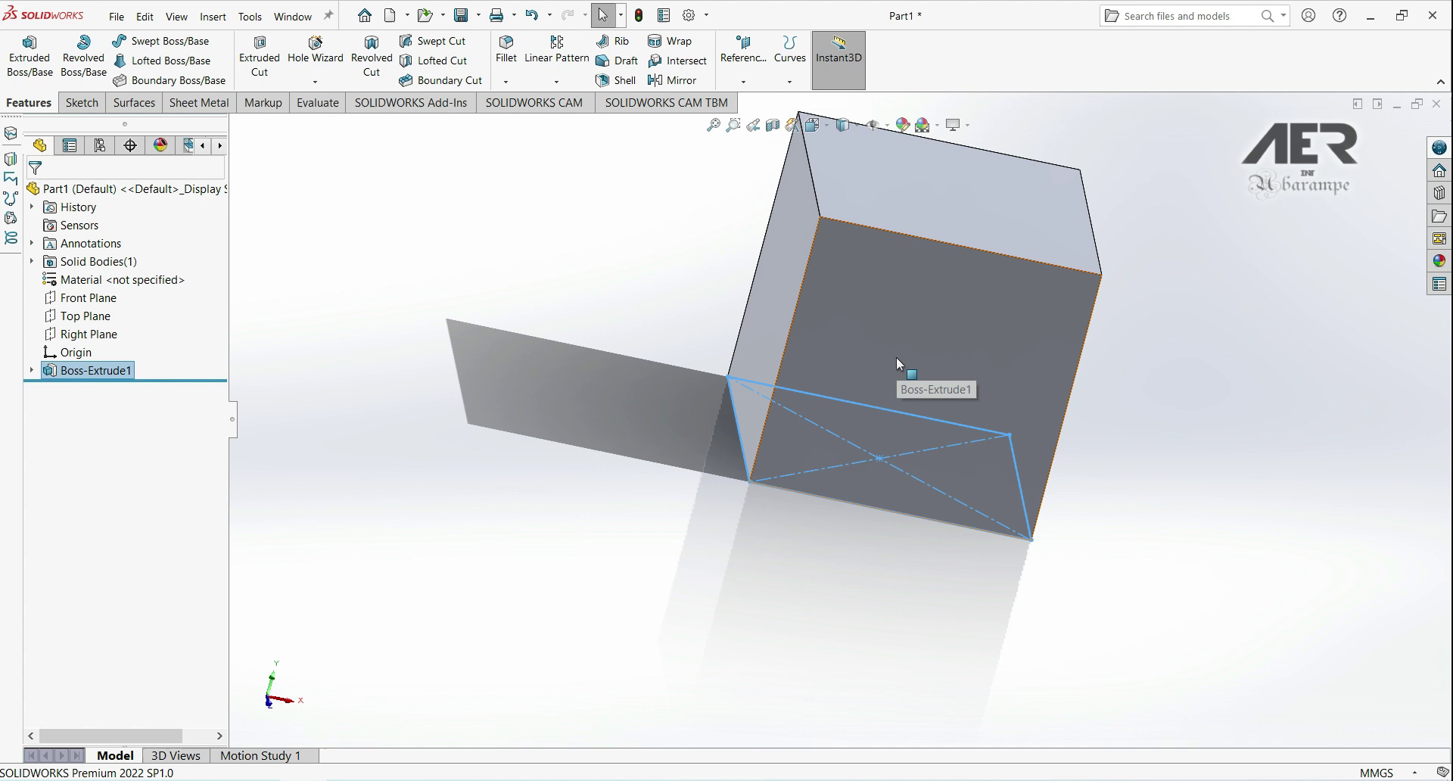
- Turn the cube to a frontal view and expand the Solid Bodies folder
mouse_move(901, 376)
middle_down()
mouse_move(865, 379)
mouse_move(928, 262)
mouse_move(778, 427)
middle_up()
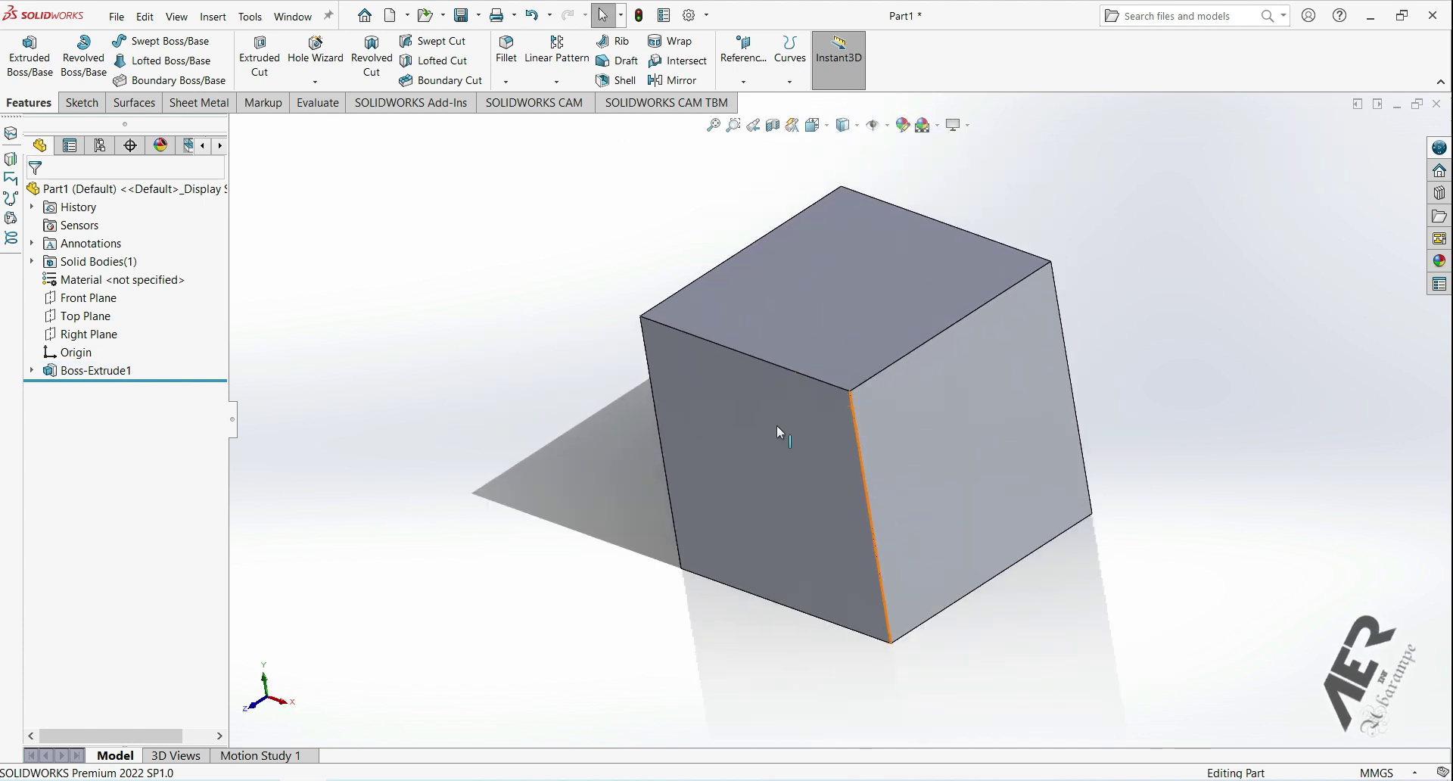
middle_drag(783, 500, 649, 577)
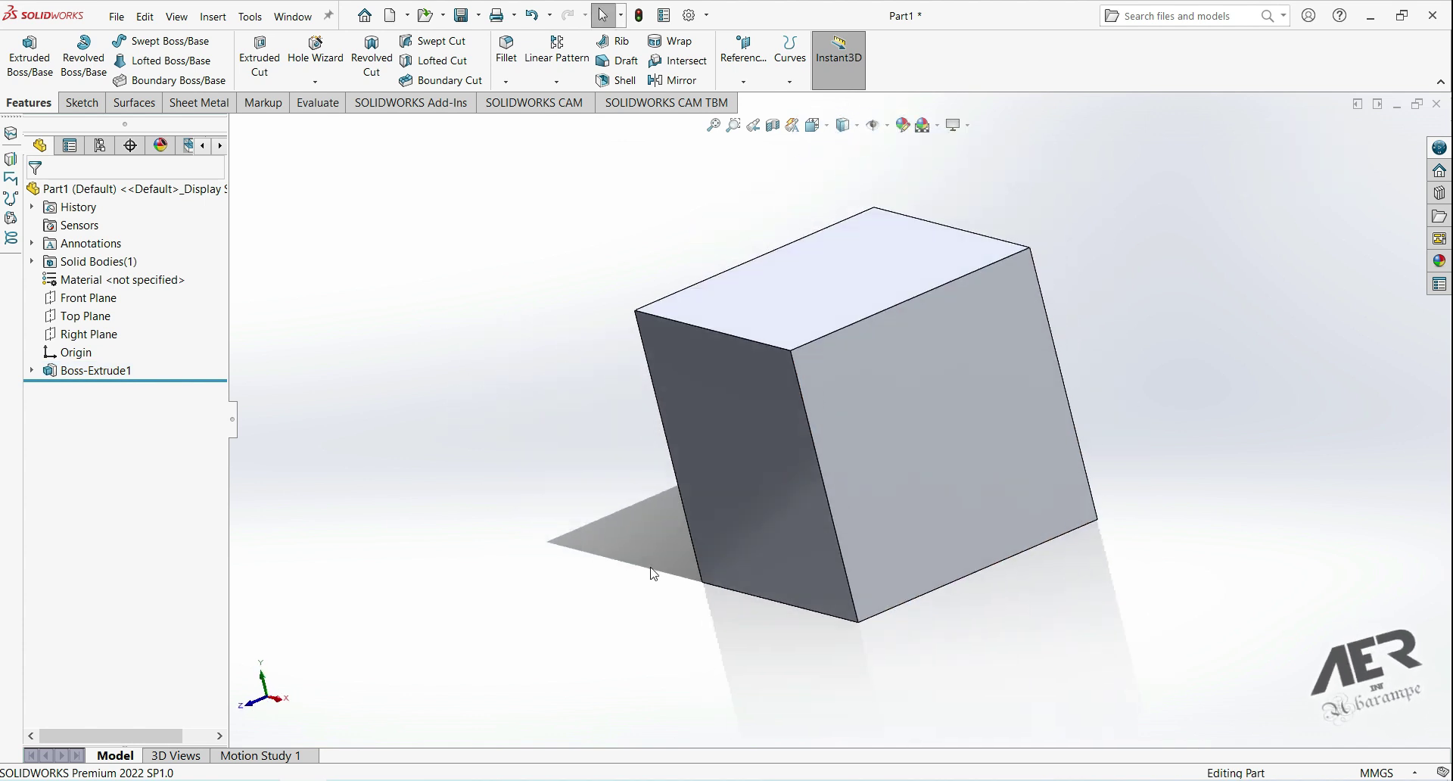
middle_drag(445, 548, 782, 519)
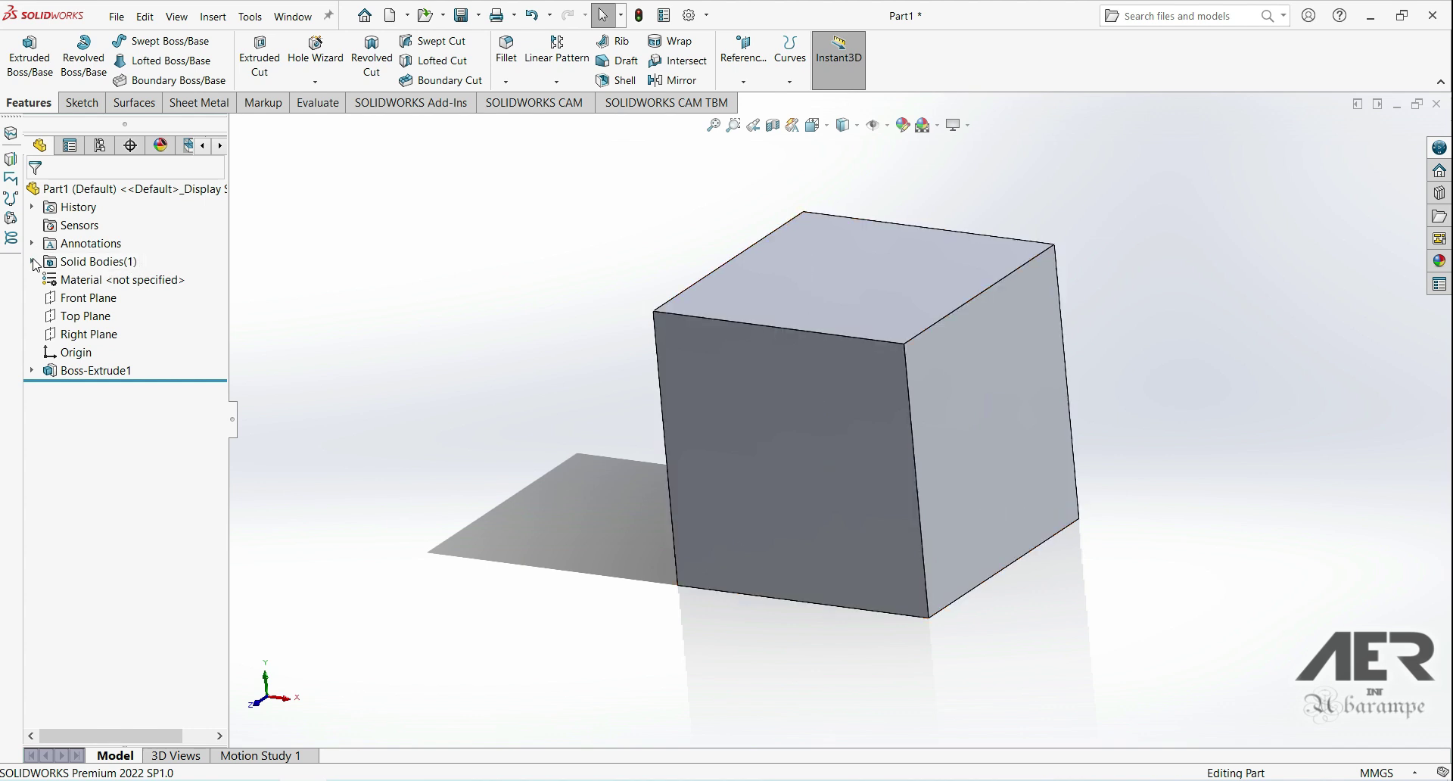
click(32, 261)
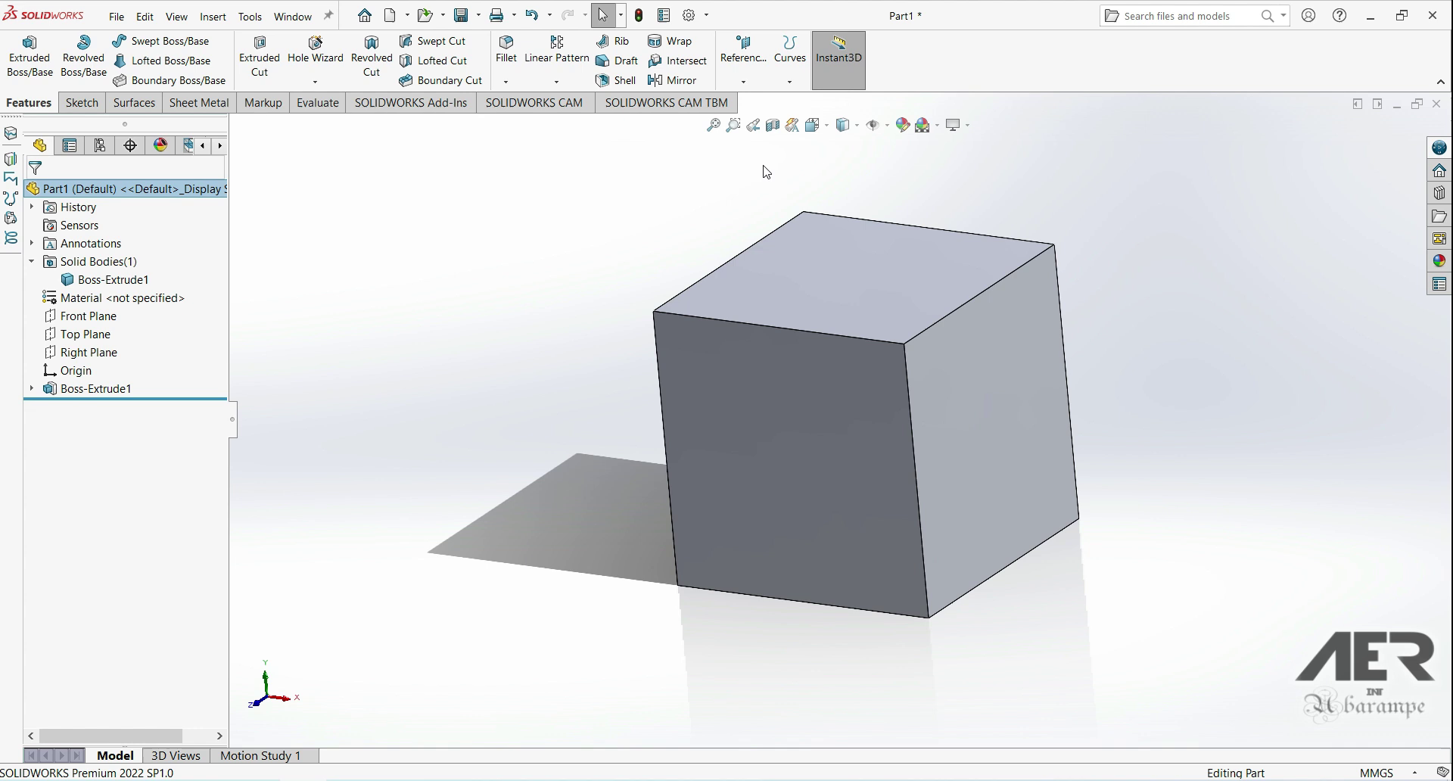
click(773, 125)
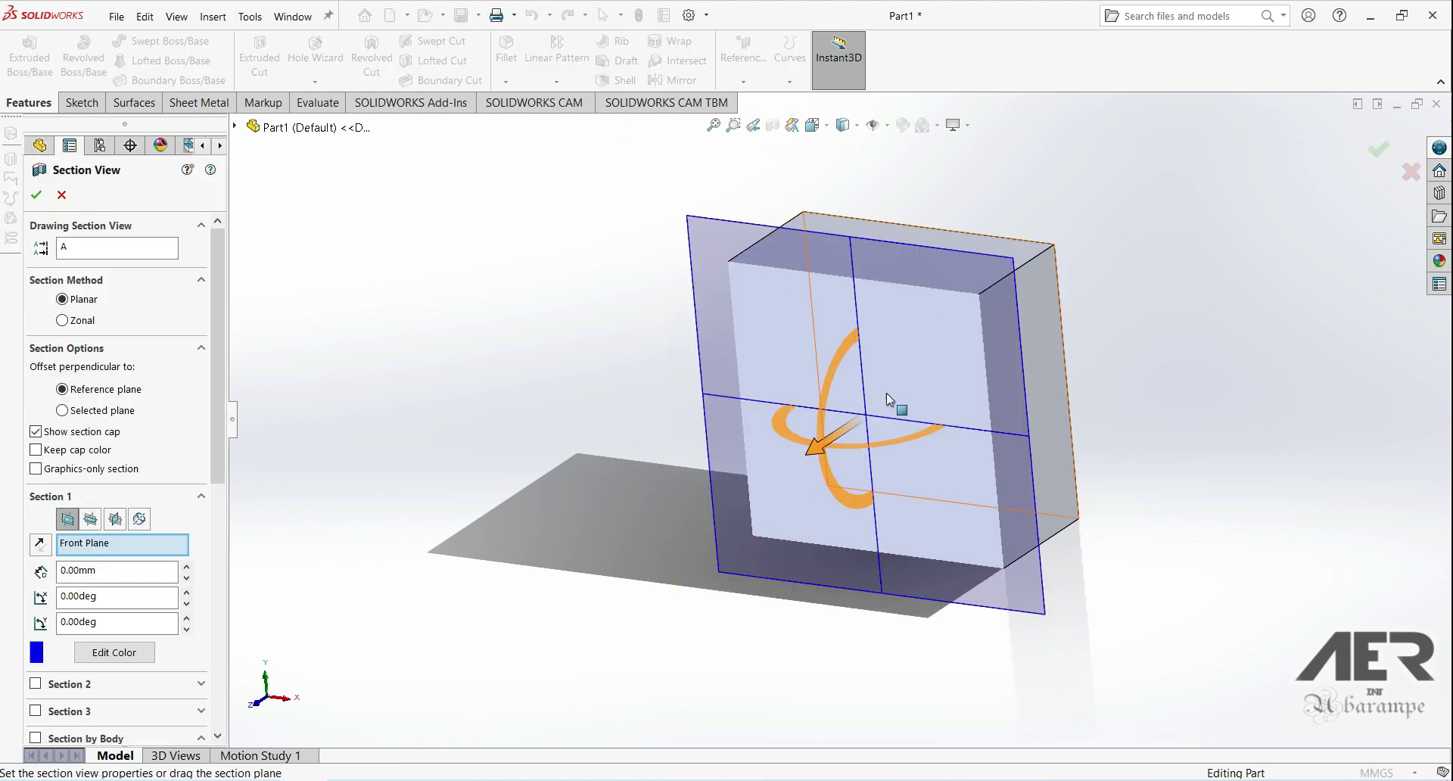
mouse_move(836, 439)
mouse_down()
mouse_move(882, 375)
mouse_move(848, 414)
mouse_up()
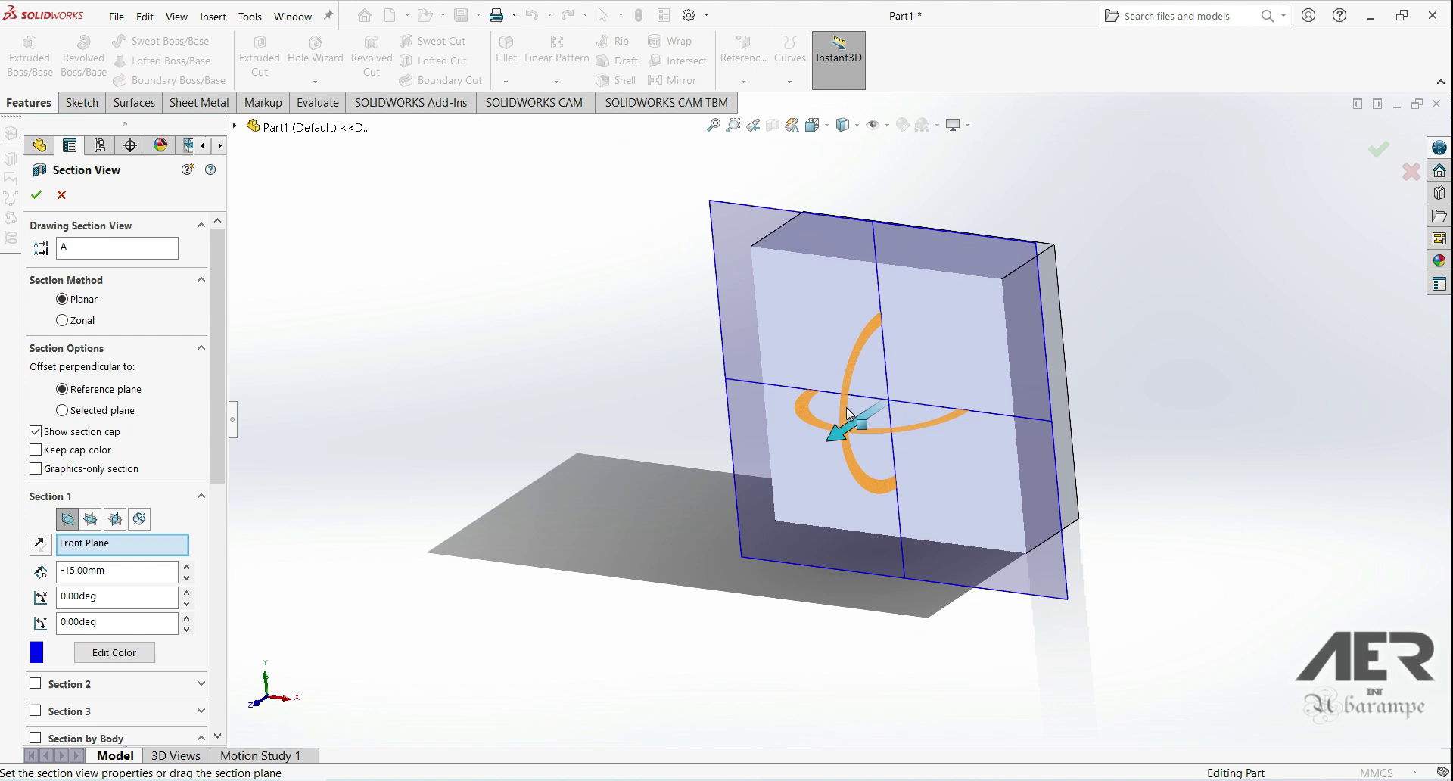
click(52, 199)
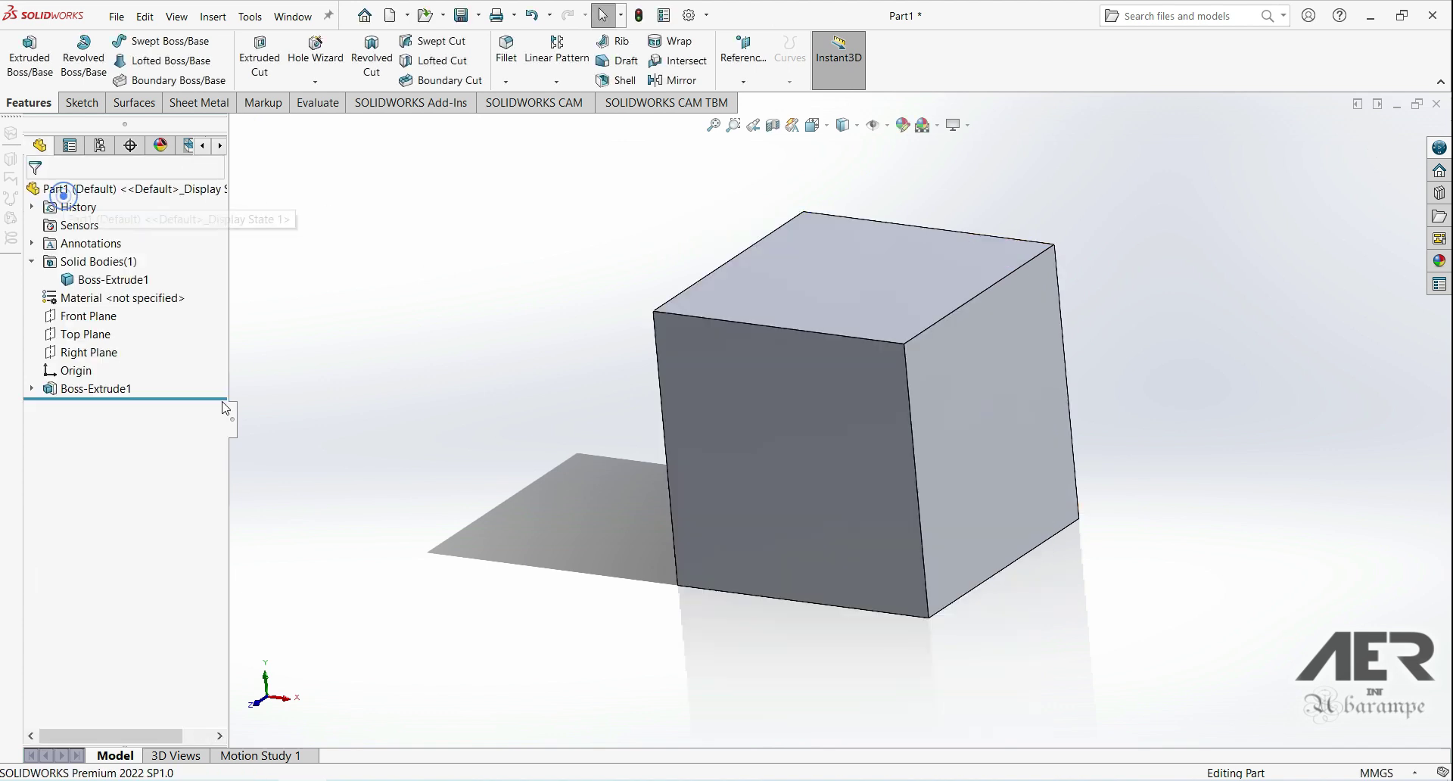
middle_drag(707, 404, 780, 439)
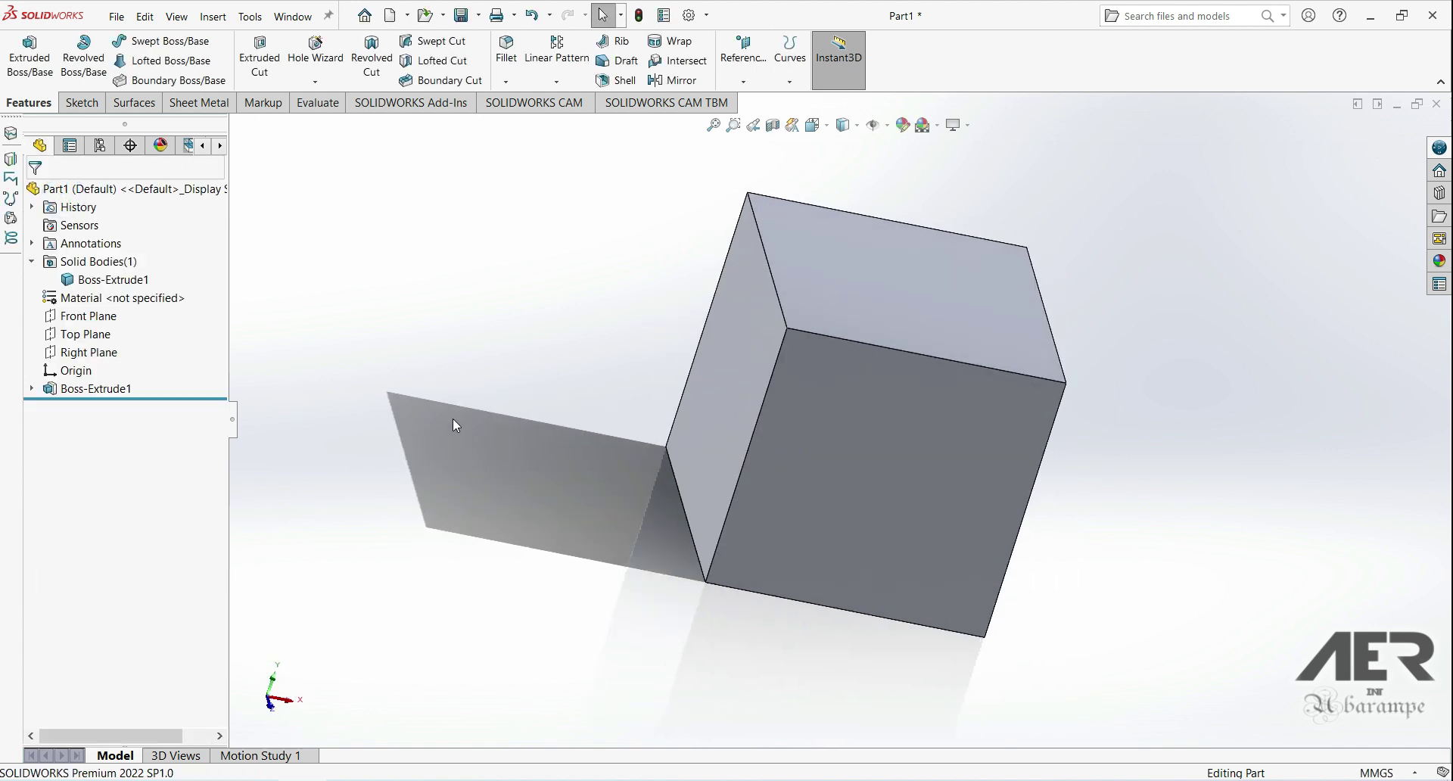
- Assign Plain Carbon Steel and check mass properties: 7800 g, 1,000,000 mm³
right_click(106, 297)
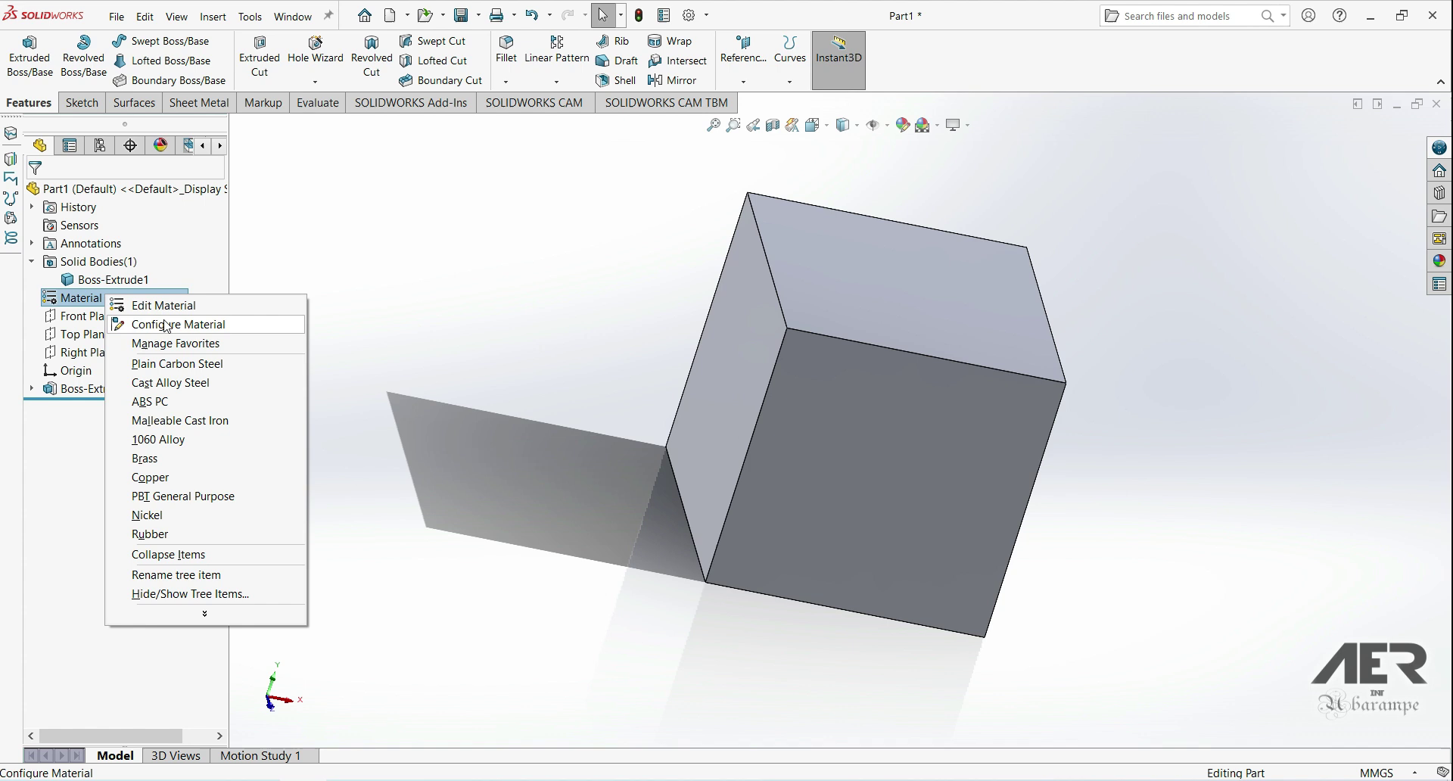
click(165, 365)
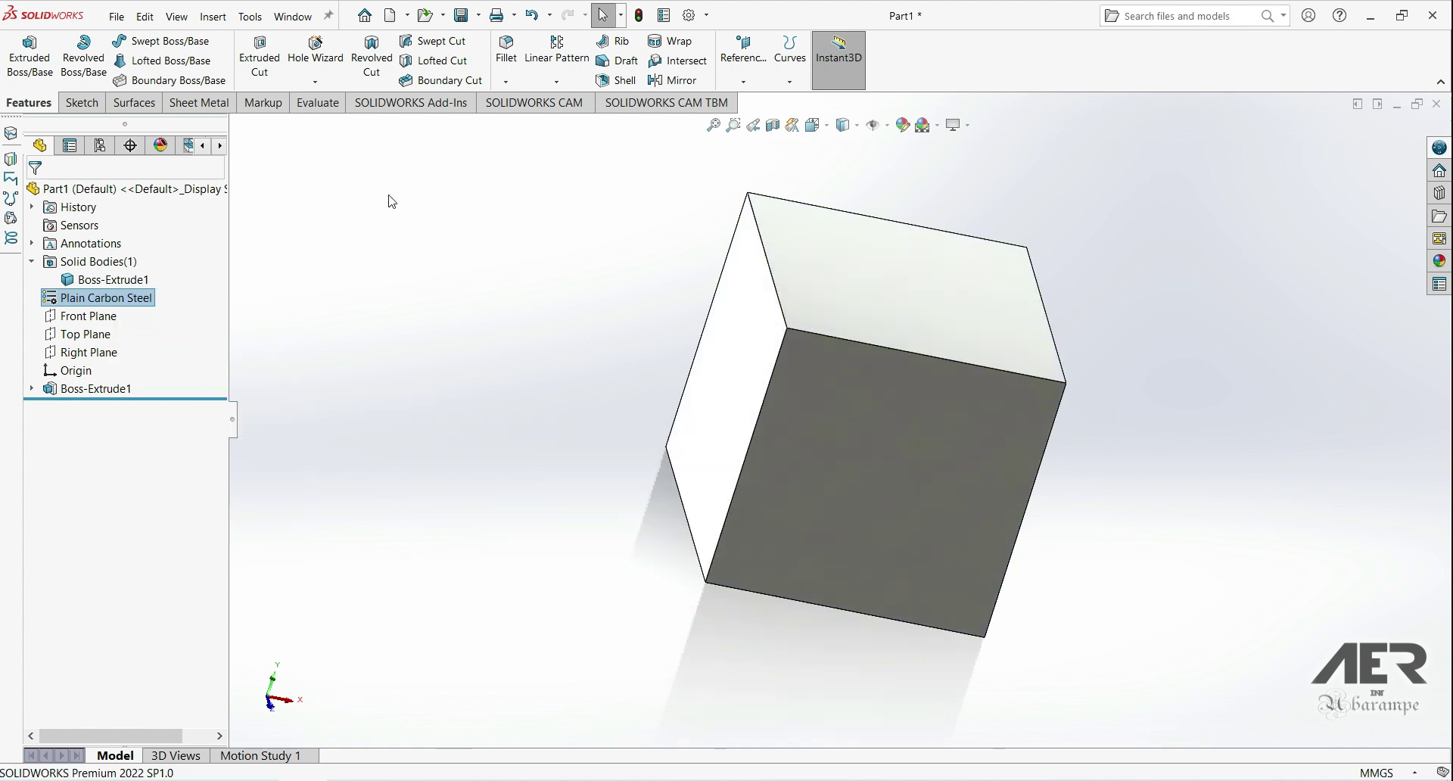
click(317, 103)
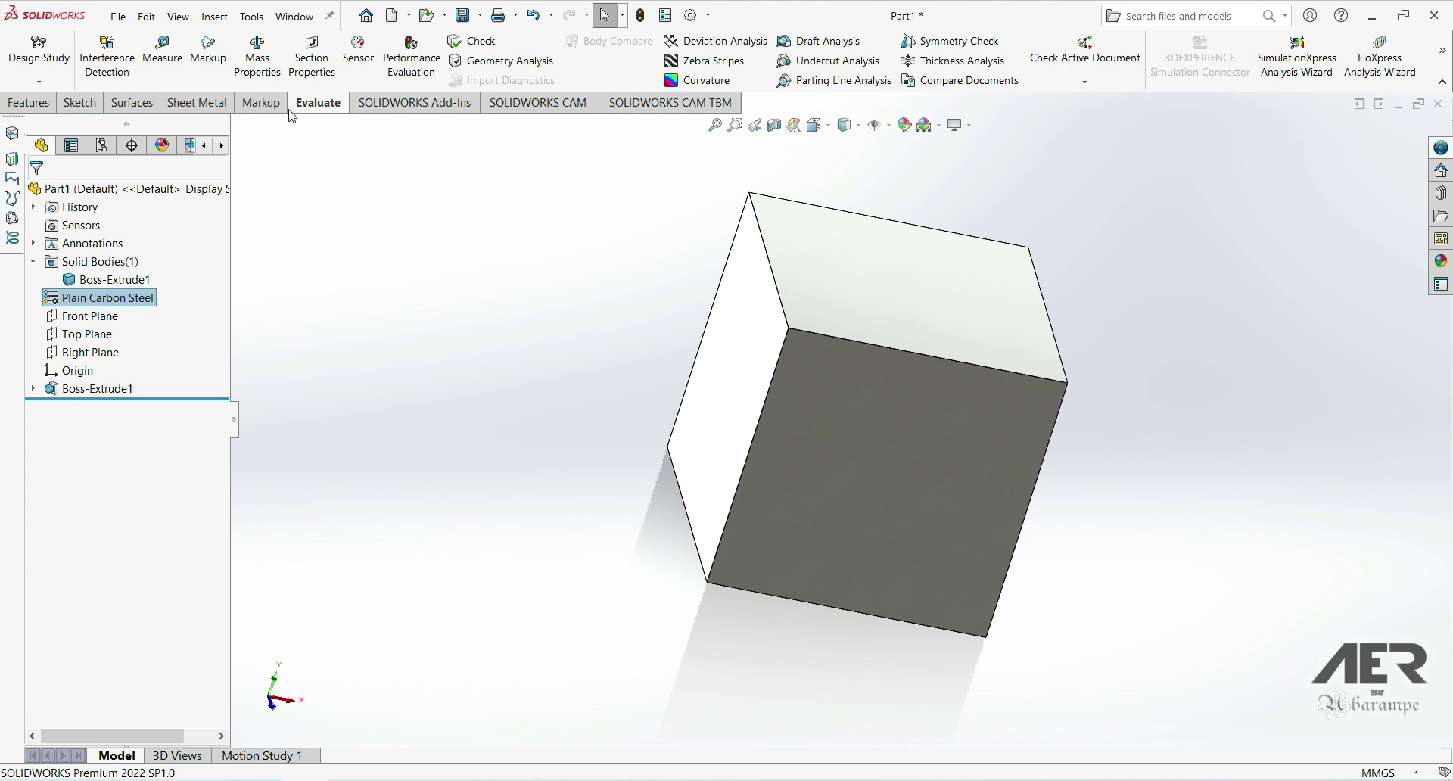
click(266, 70)
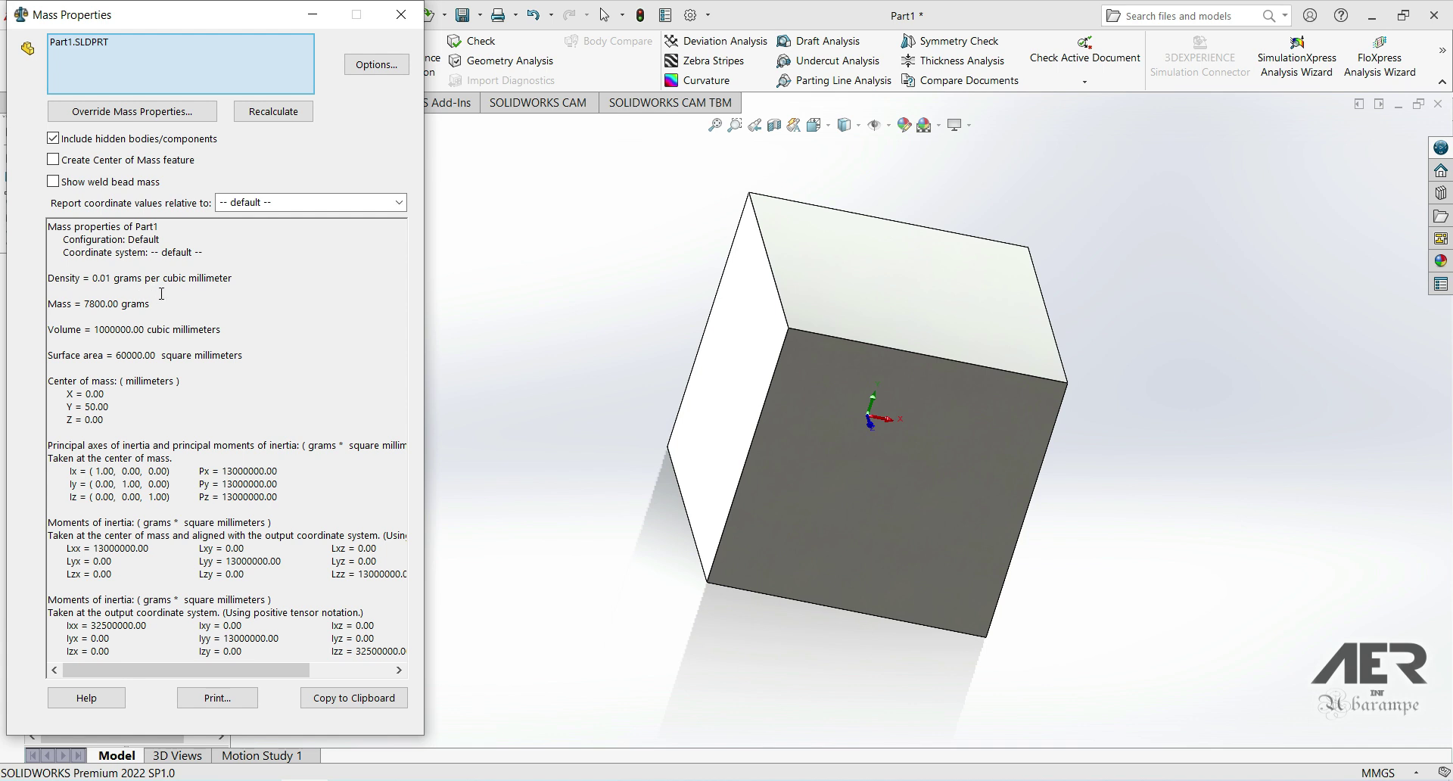
click(401, 14)
- Orbit the cube to view it from several angles
middle_drag(999, 460, 977, 496)
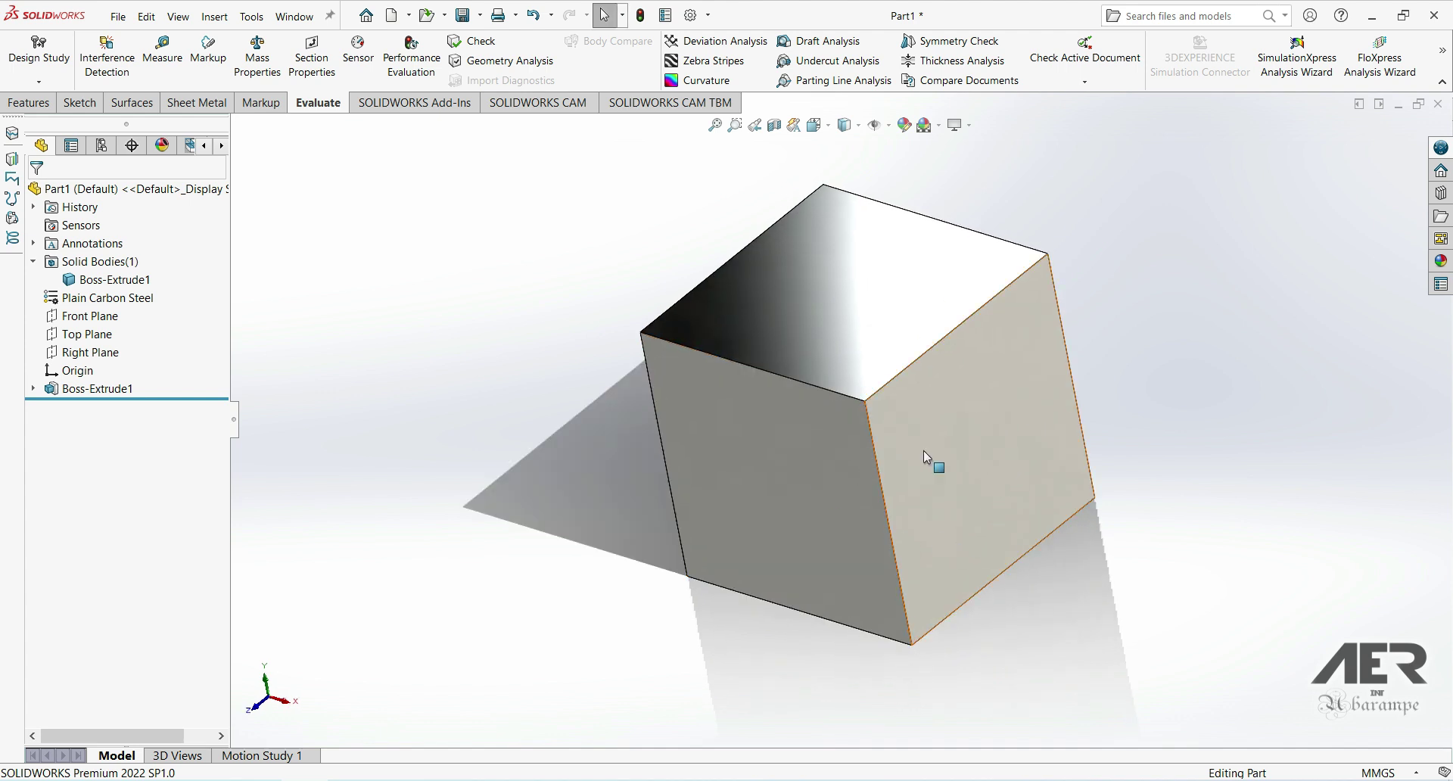
middle_drag(383, 434, 477, 428)
middle_drag(588, 442, 584, 428)
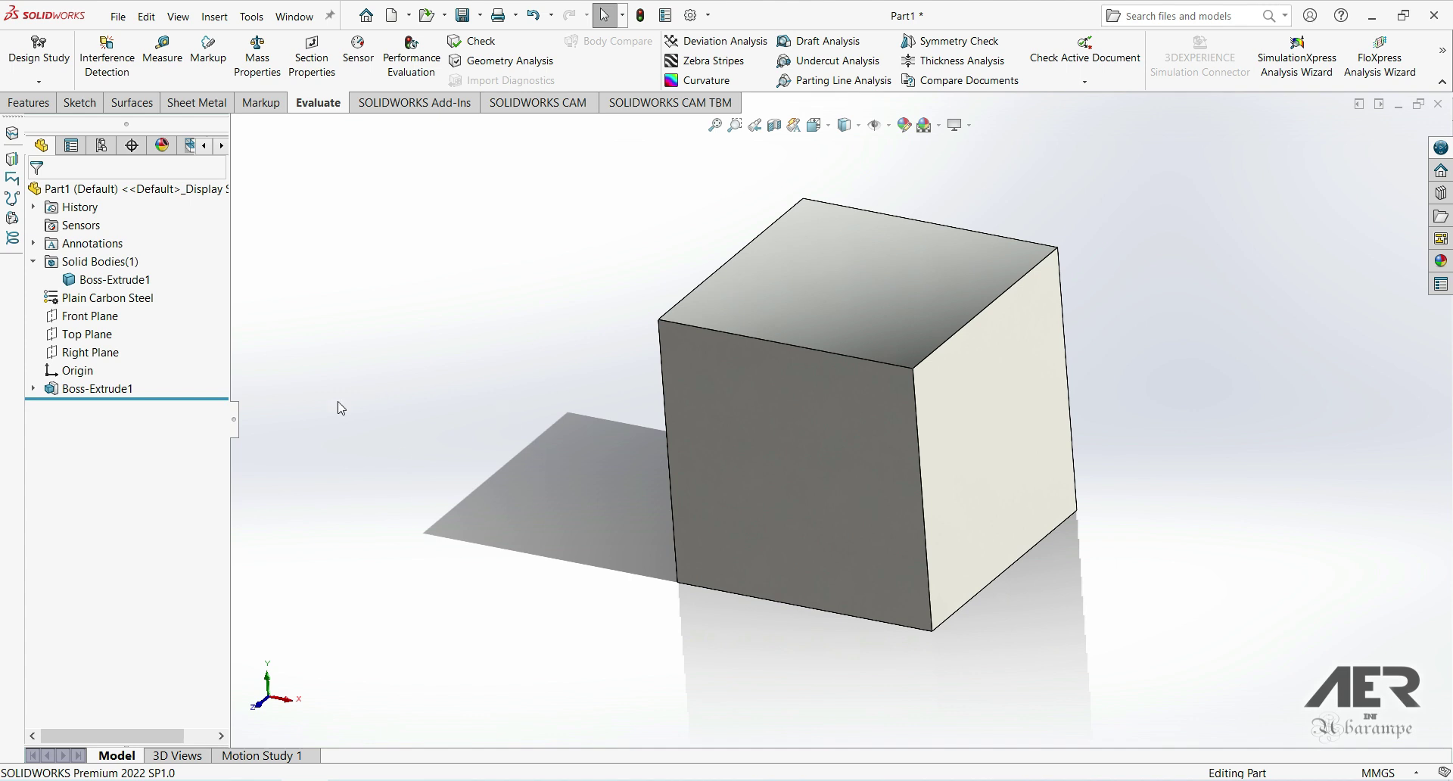
- Start a sketch on the Top Plane, viewed Normal To and zoomed to fit
click(97, 340)
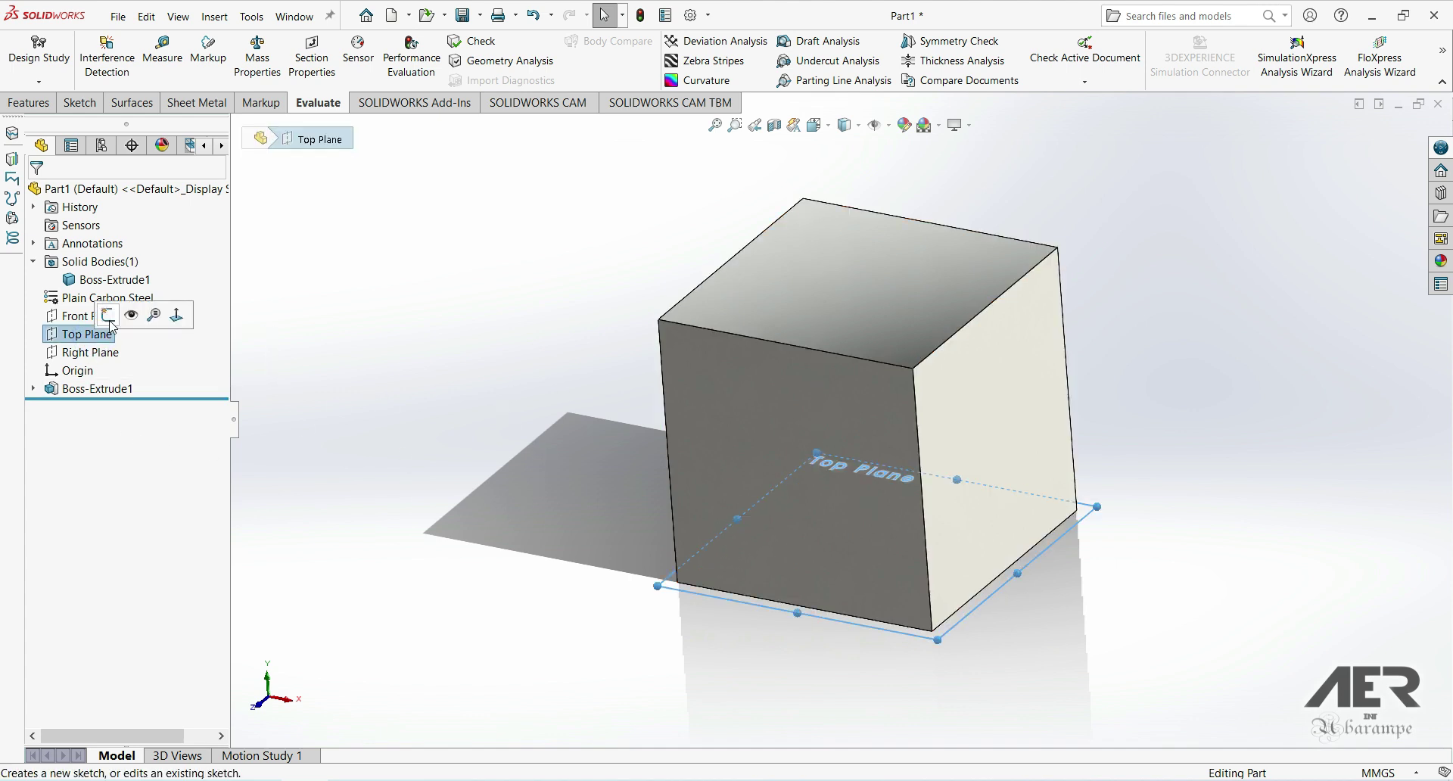
click(112, 322)
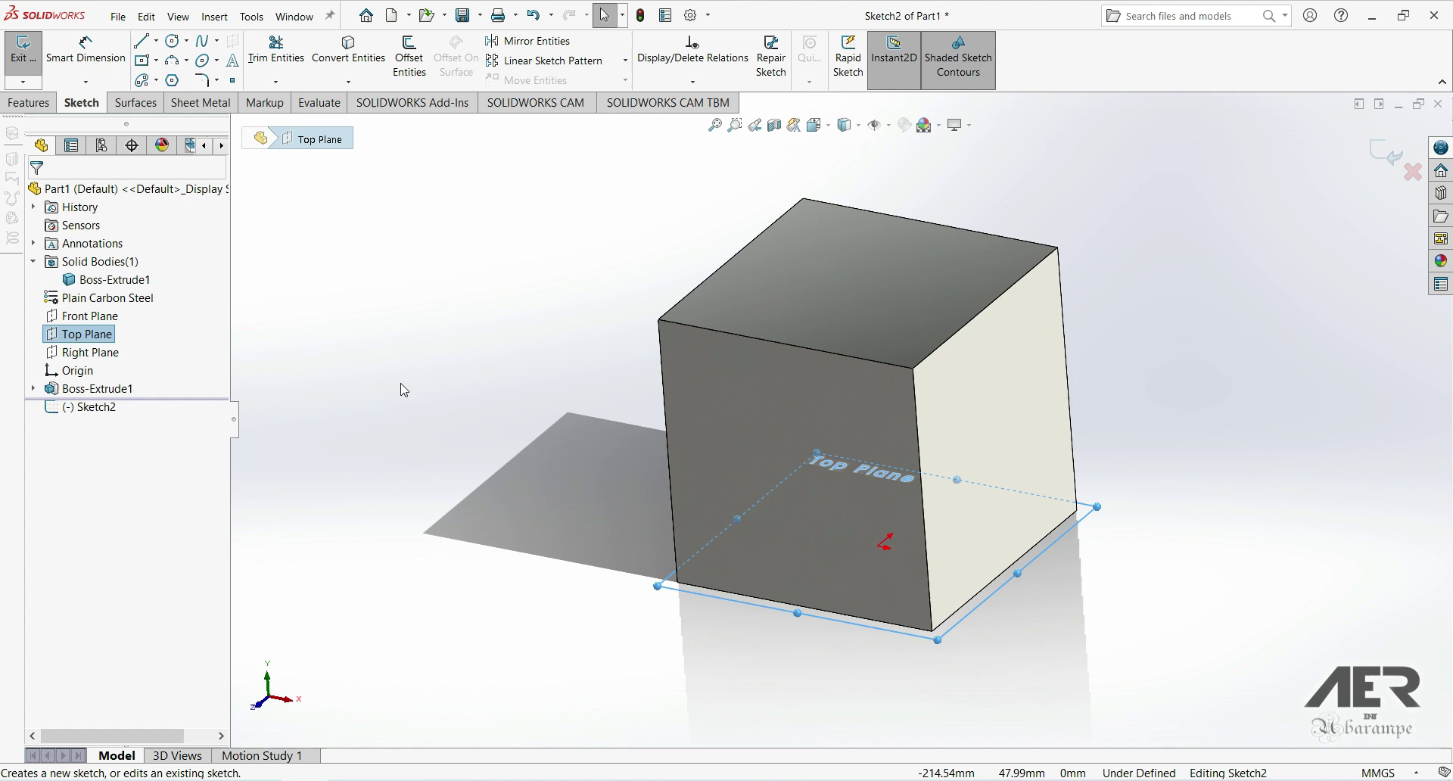
key(space)
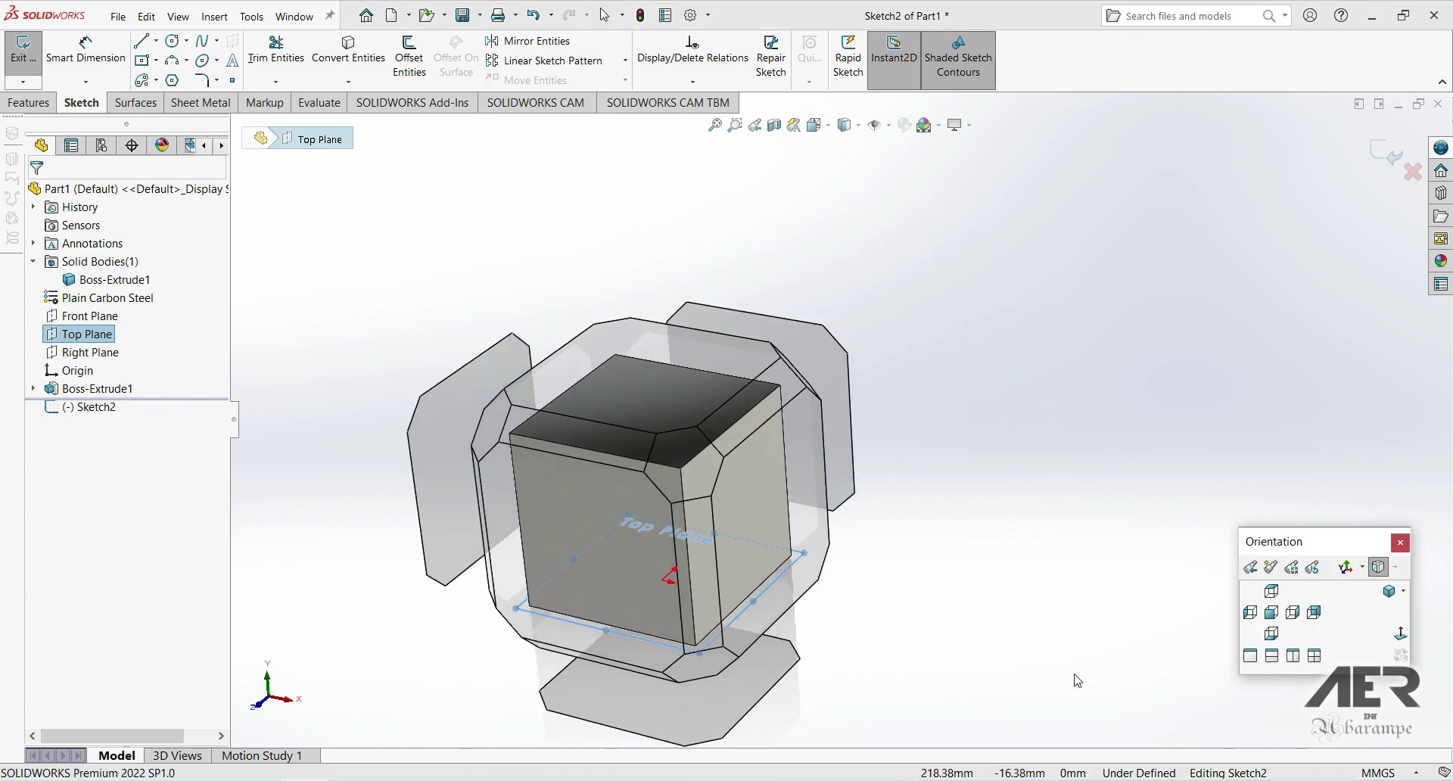
click(1402, 633)
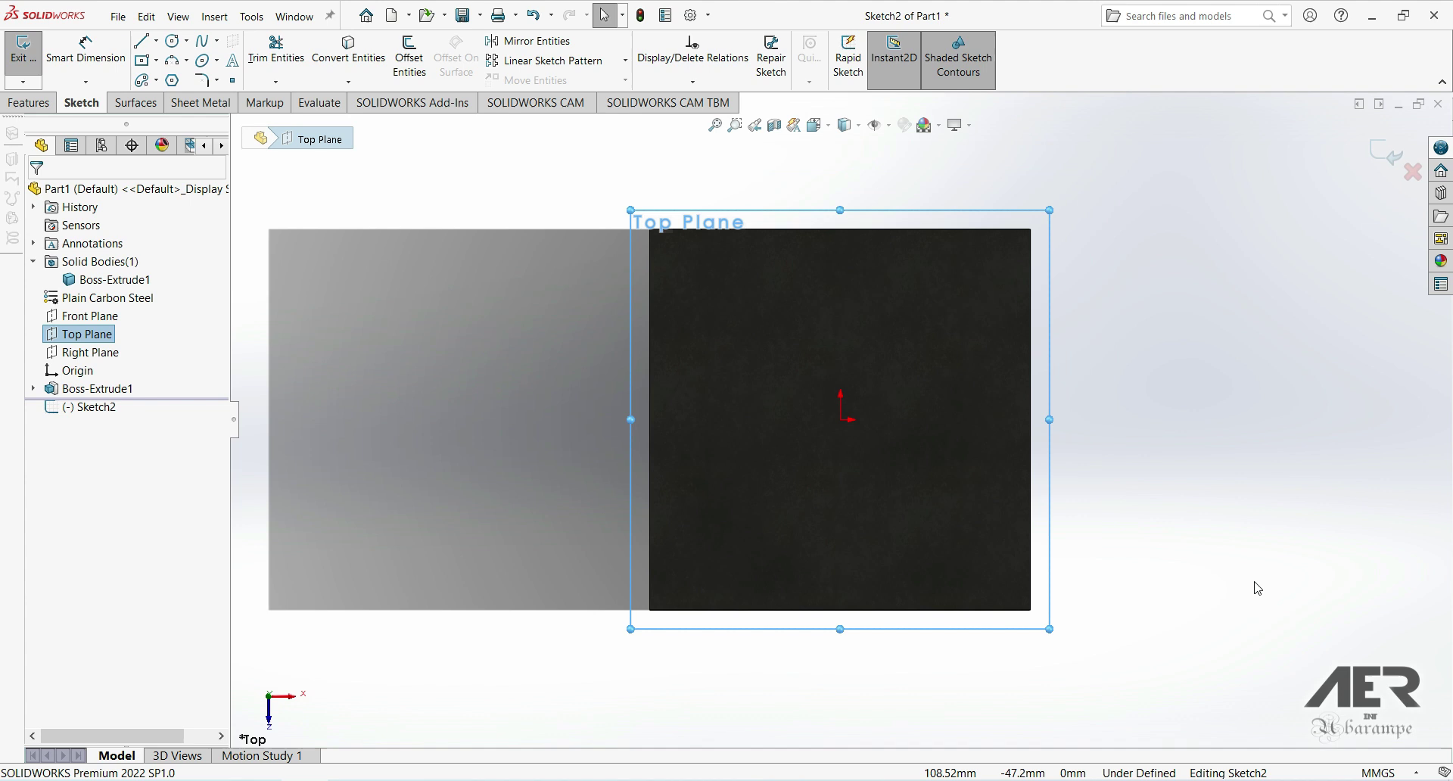
click(1040, 582)
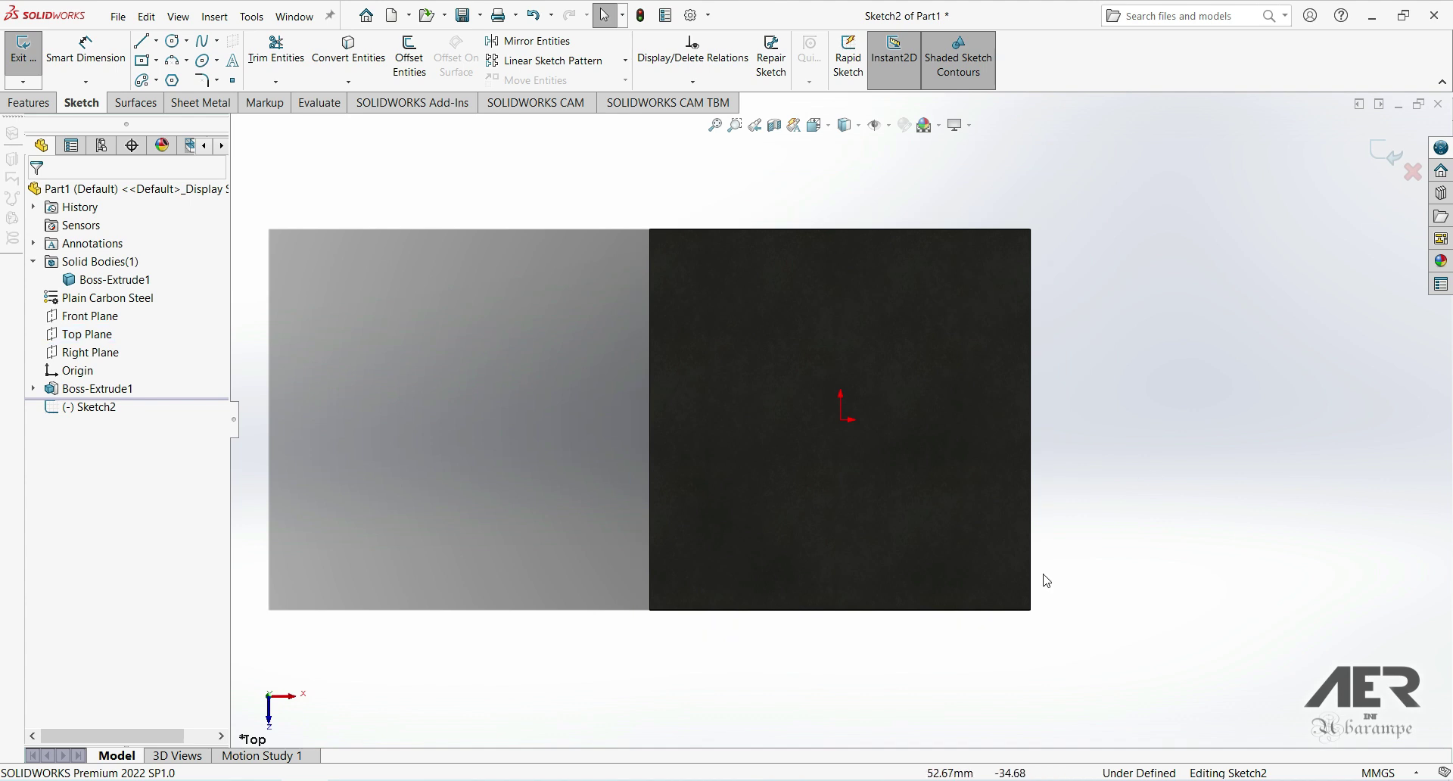
- Draw one horizontal line to the right of the cube
click(144, 41)
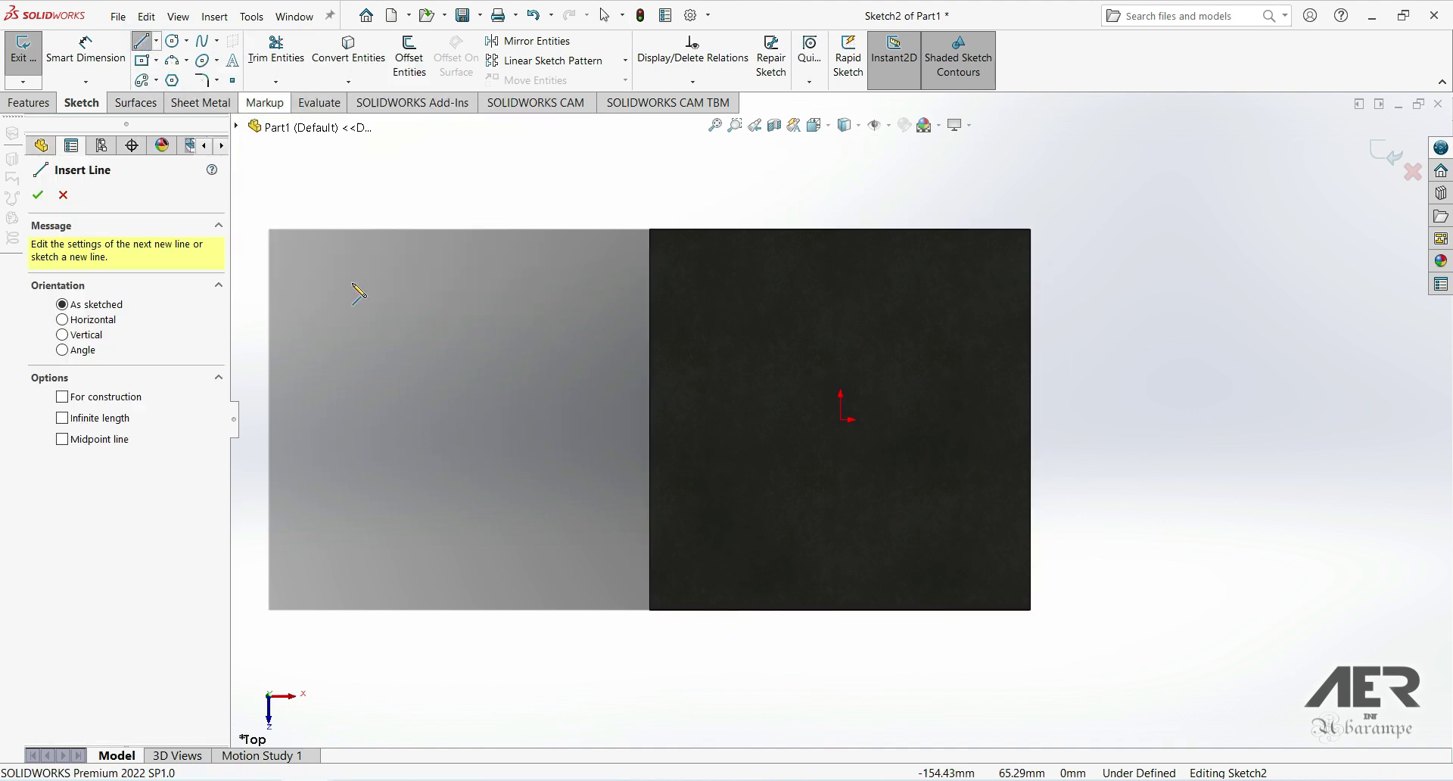
scroll(1105, 590, down, 1)
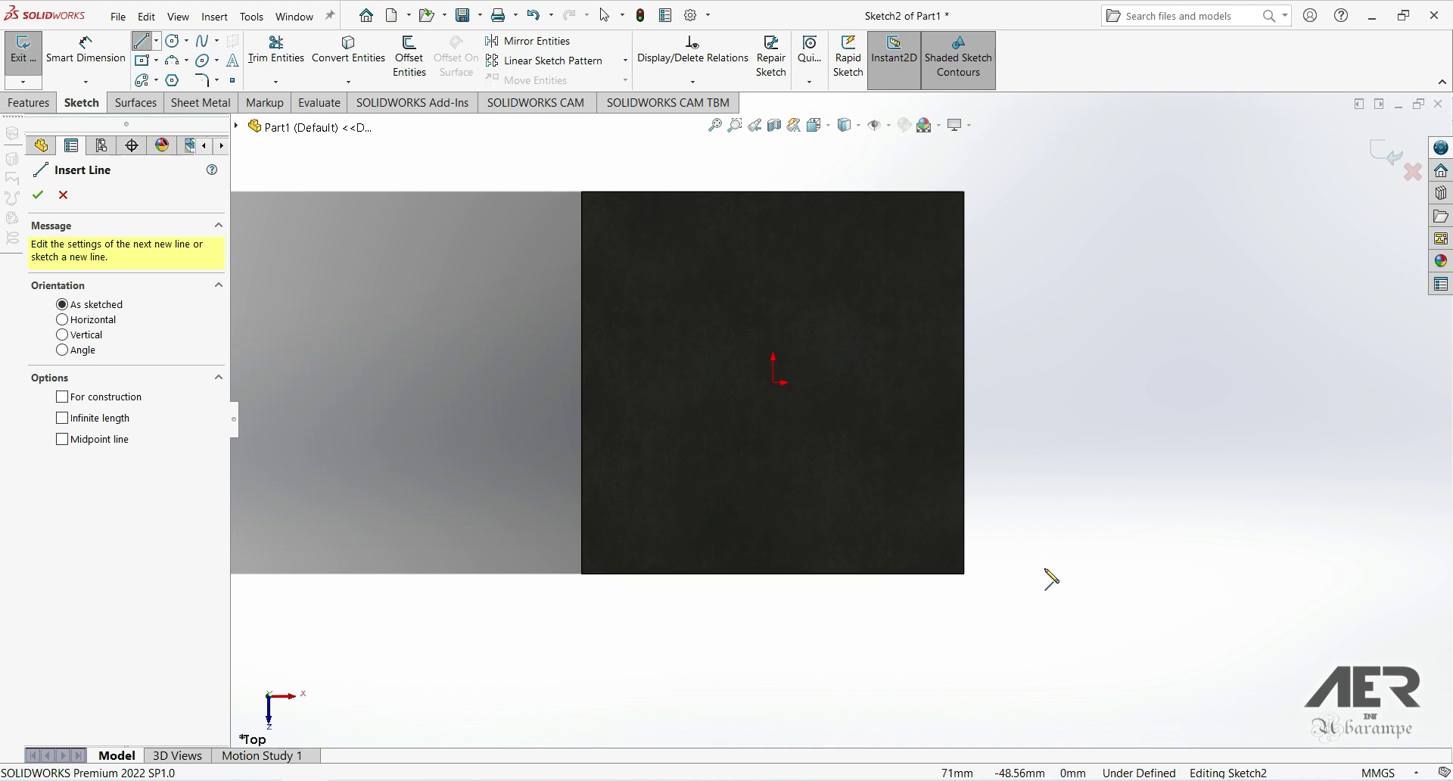
click(1105, 583)
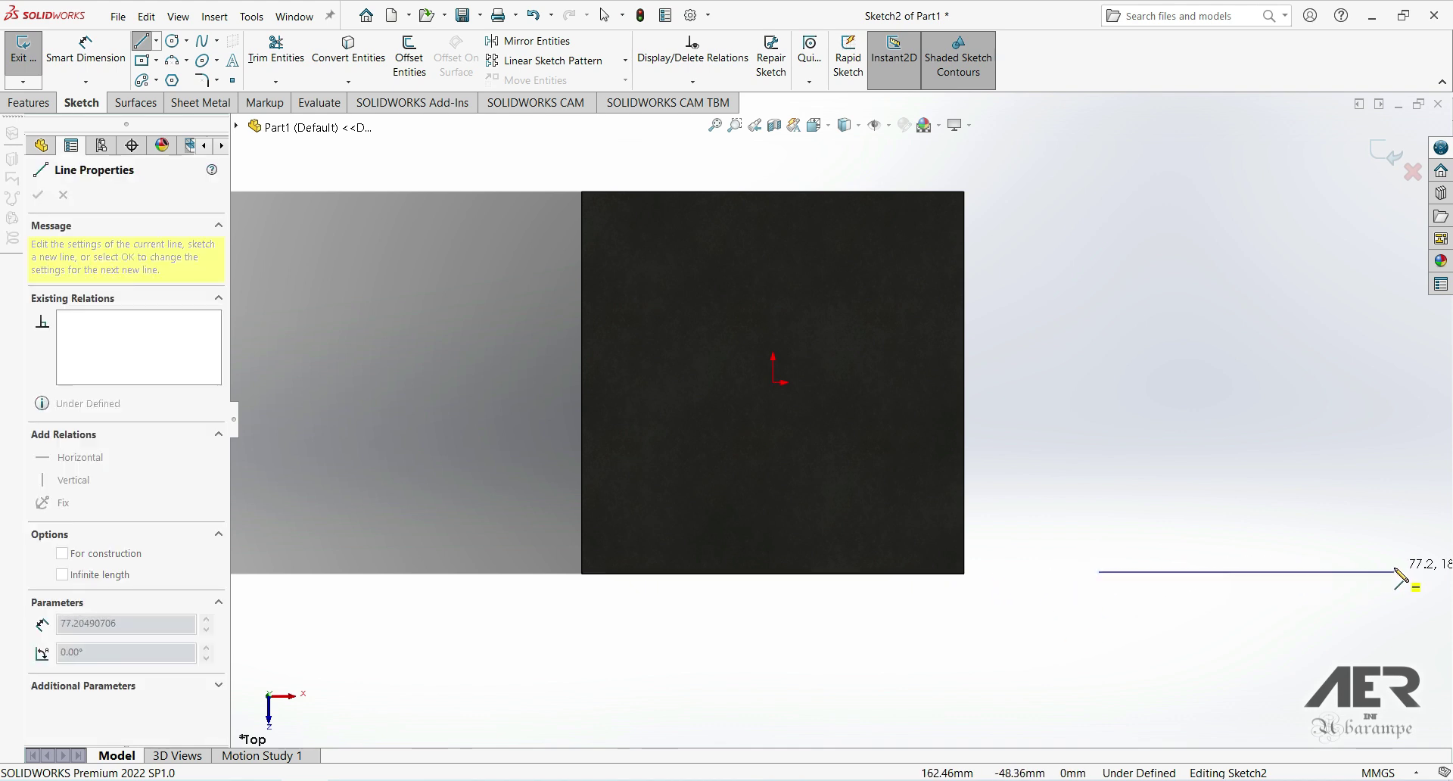
key(z)
click(1326, 546)
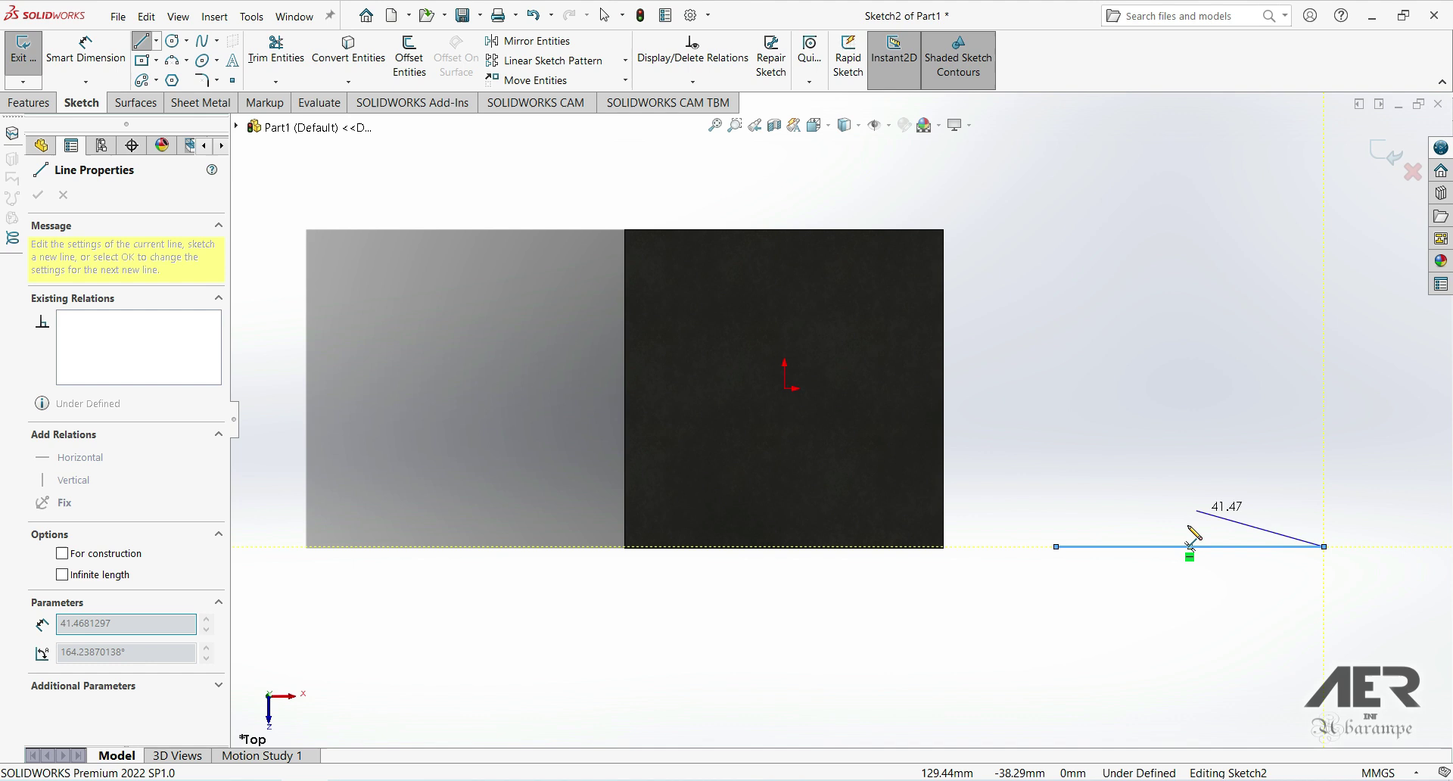
key(Escape)
- Dimension the line to 100 mm long and 50 mm from the cube's edge
click(86, 49)
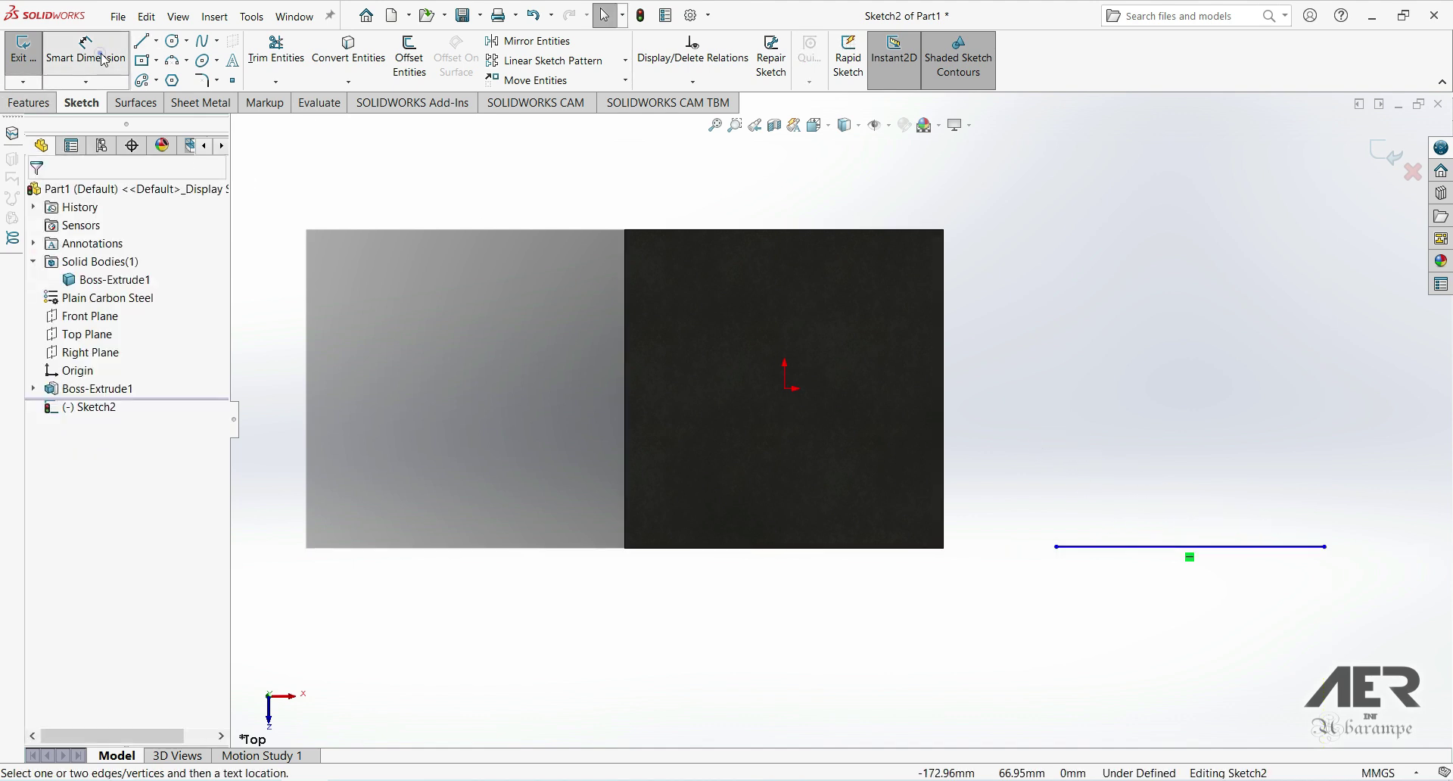
click(1239, 554)
click(1206, 491)
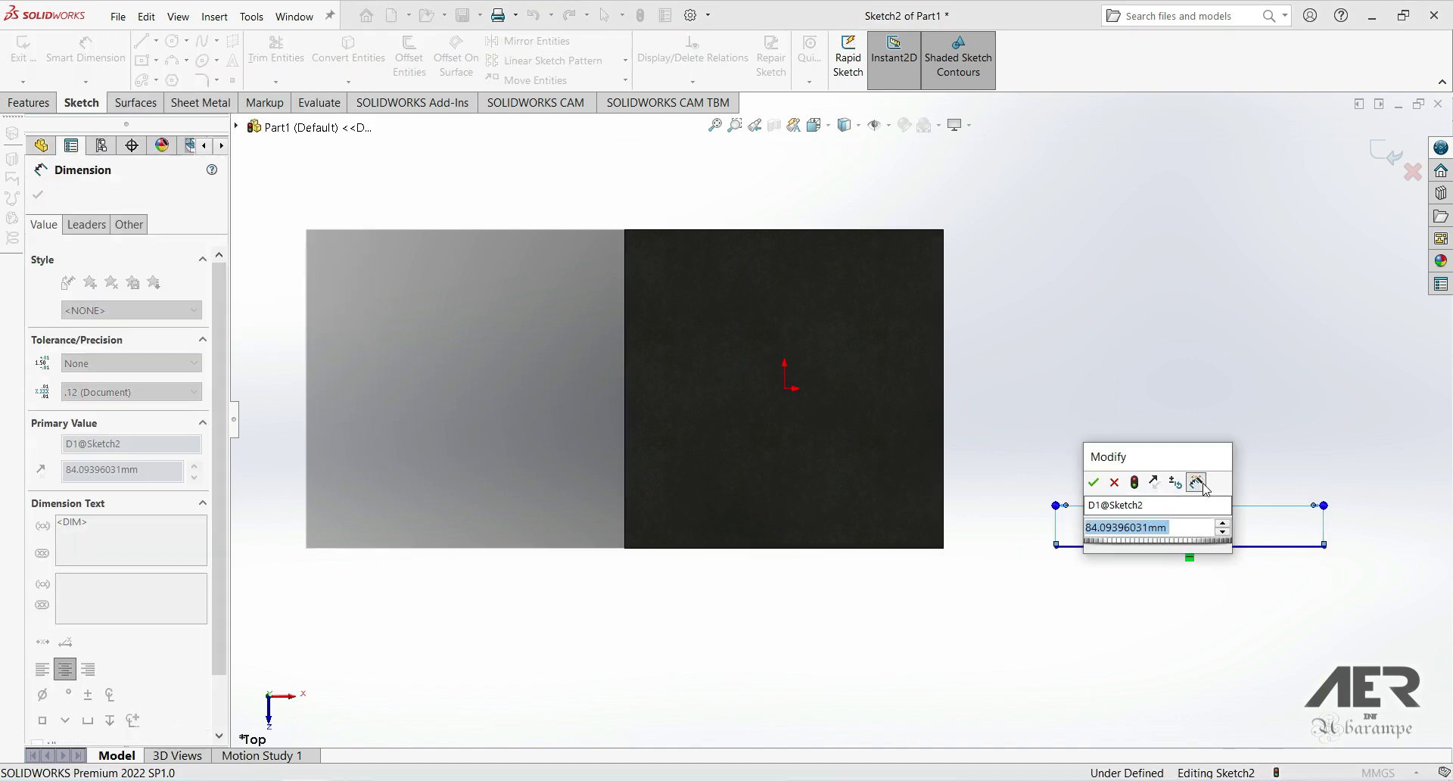
key(Return)
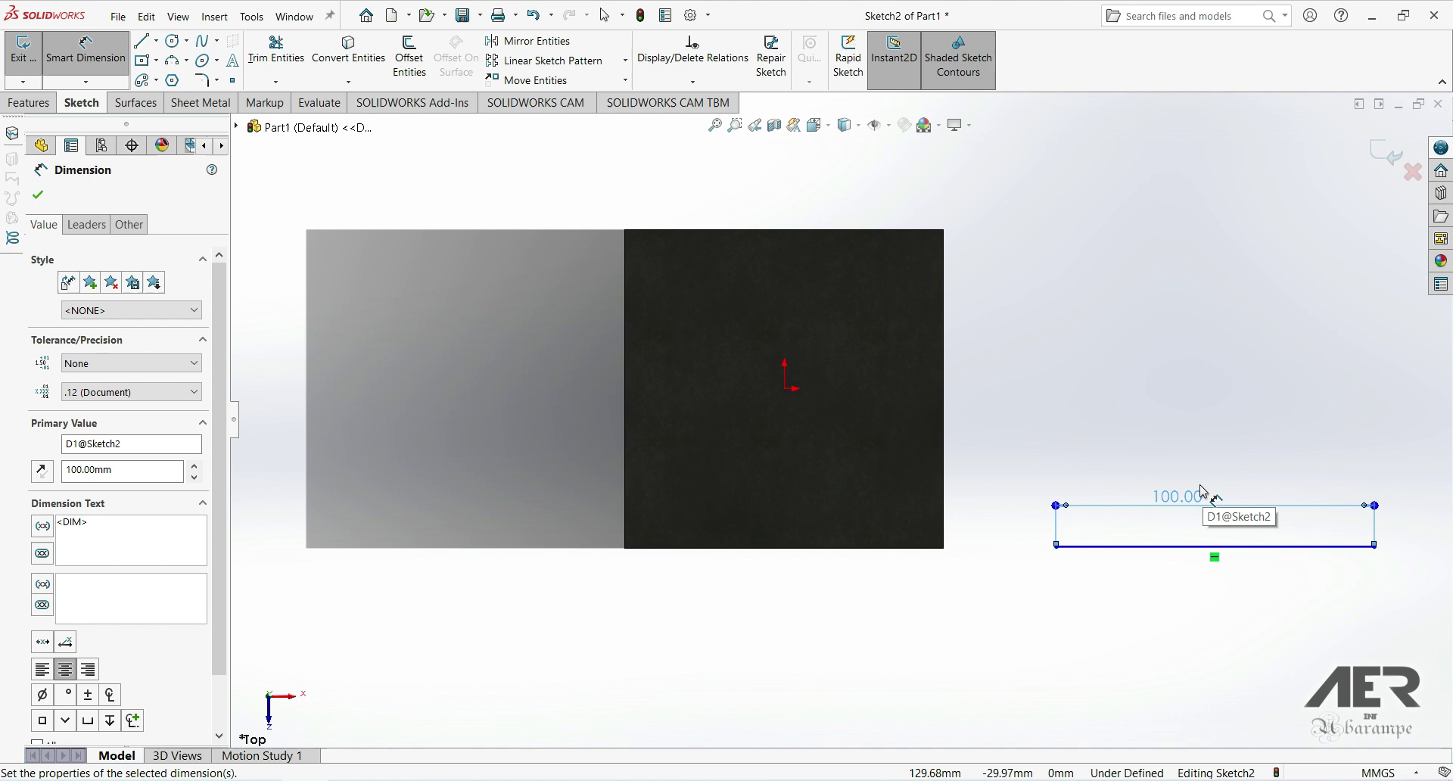
click(948, 463)
click(1058, 545)
click(1009, 436)
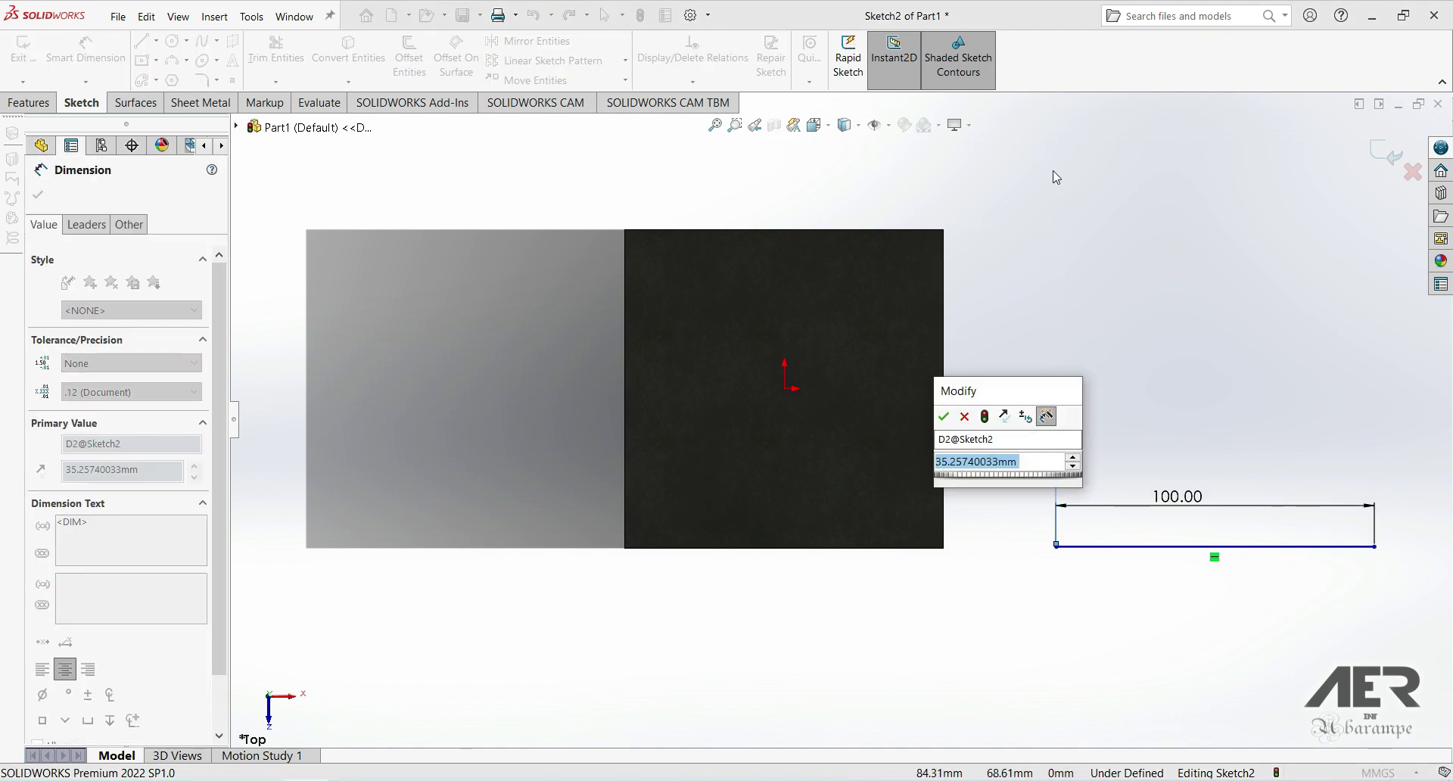
text(50)
key(Return)
key(Escape)
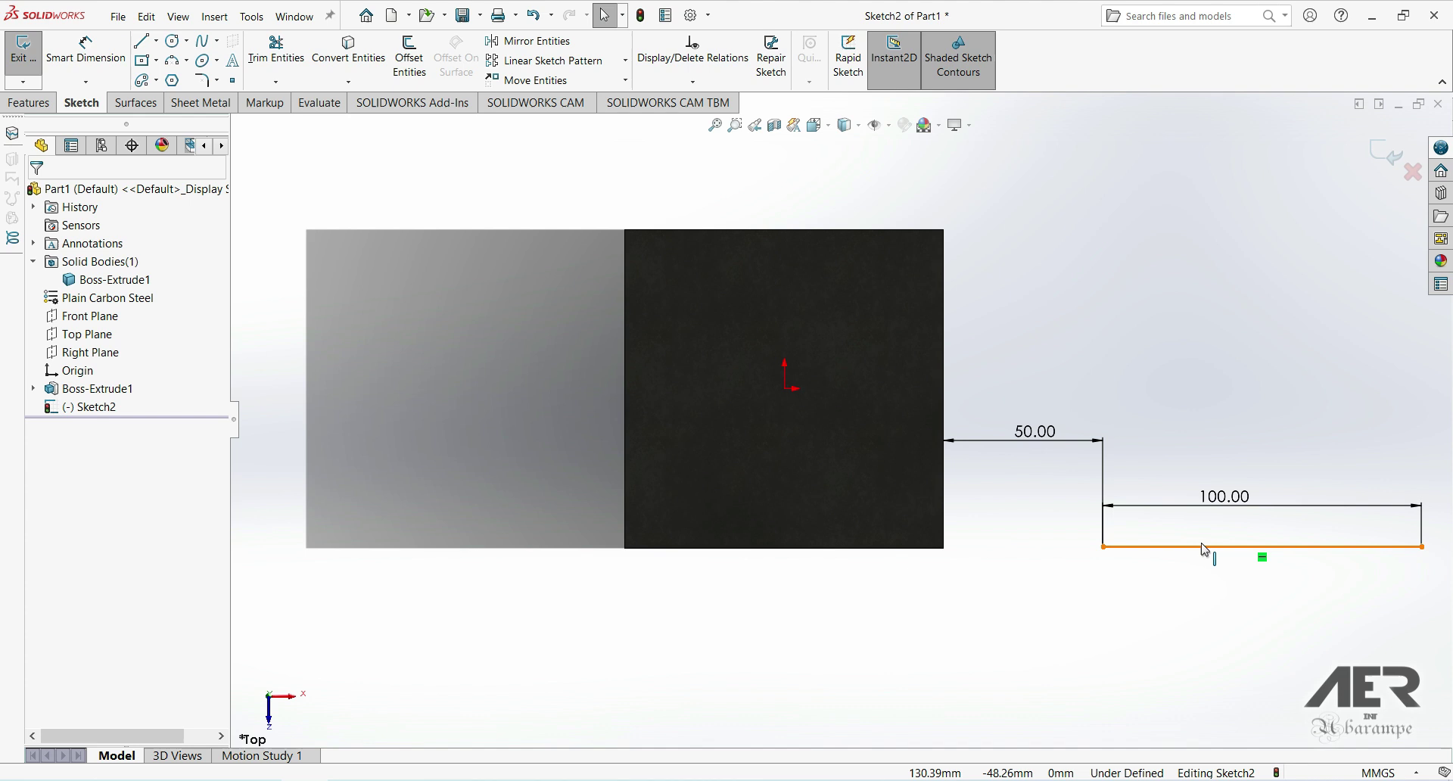
- Make the line collinear with the cube's bottom edge
click(1206, 548)
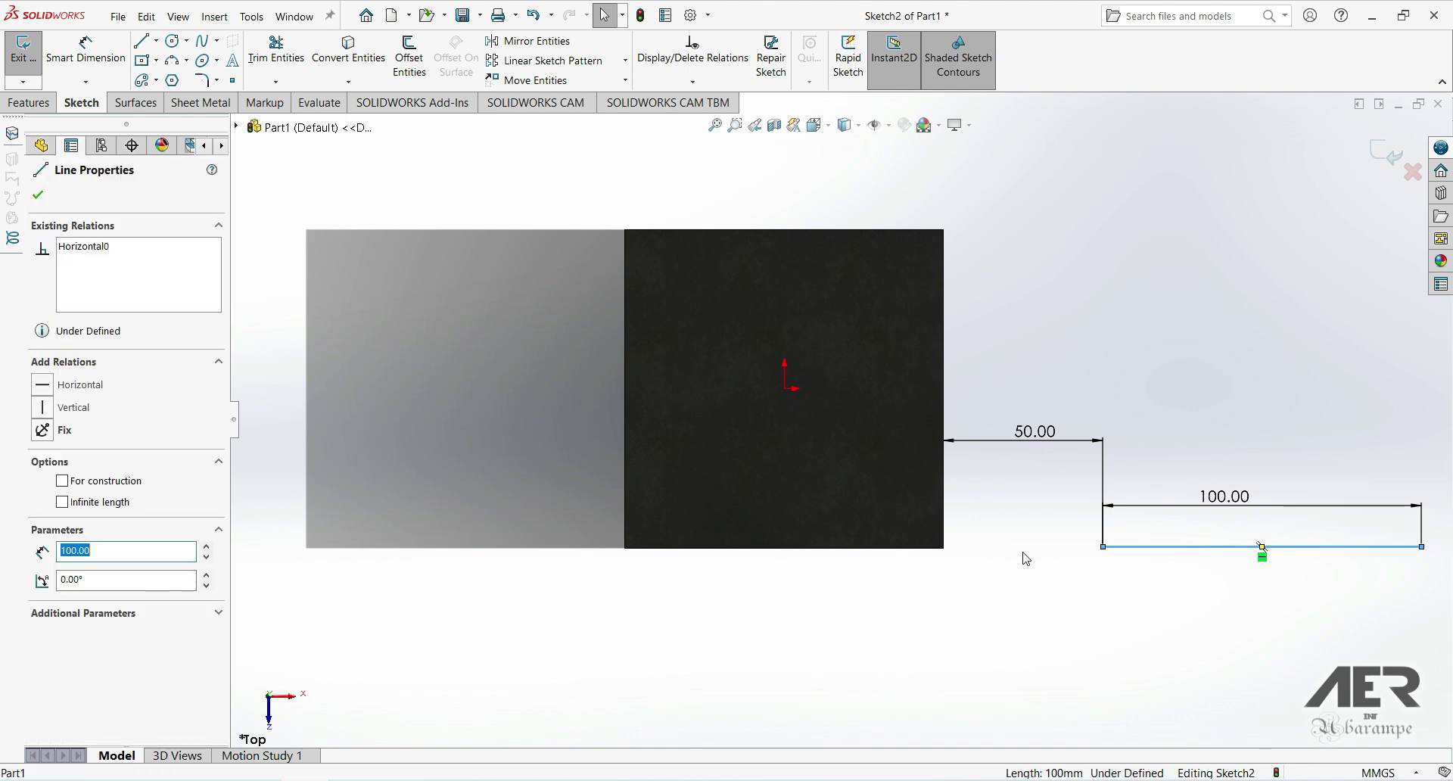
ctrl+click(872, 556)
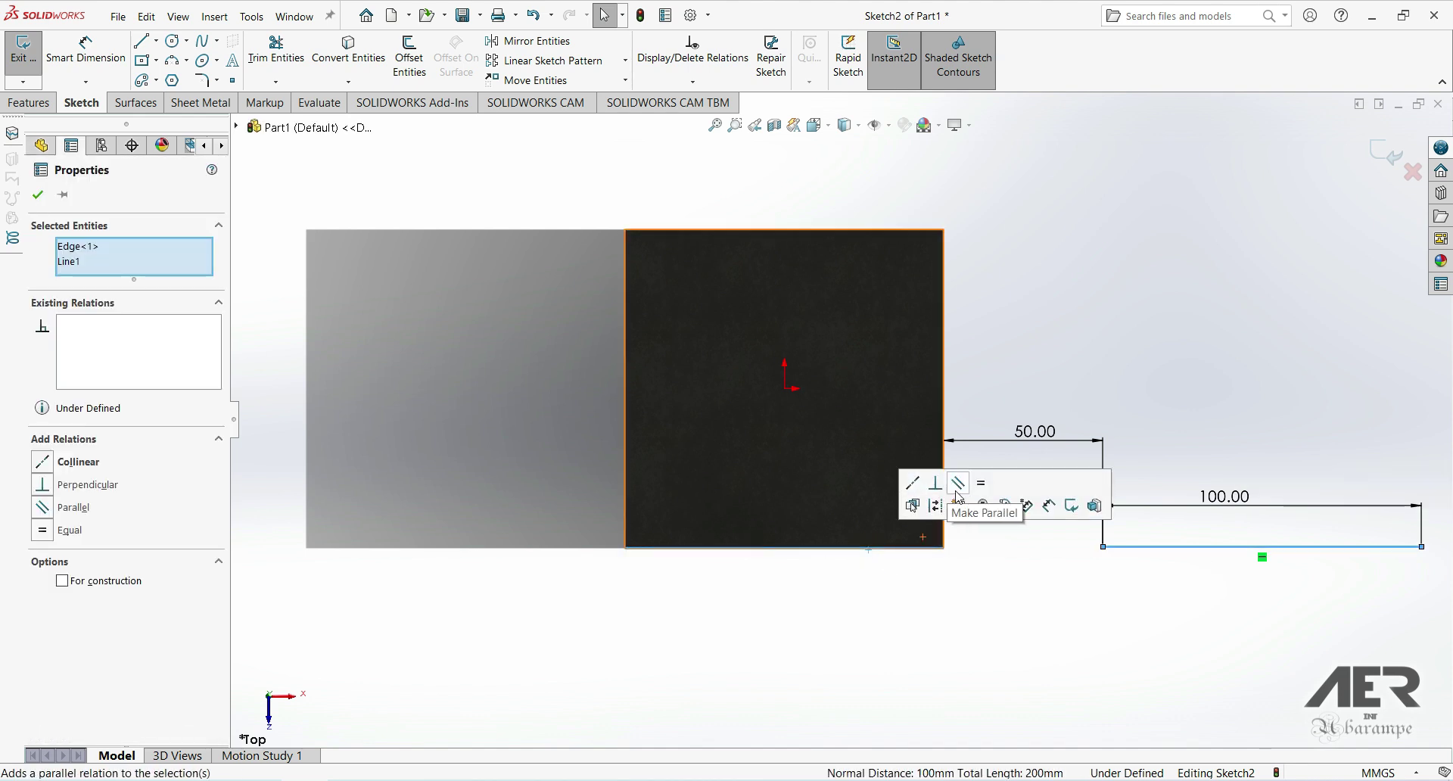
click(914, 483)
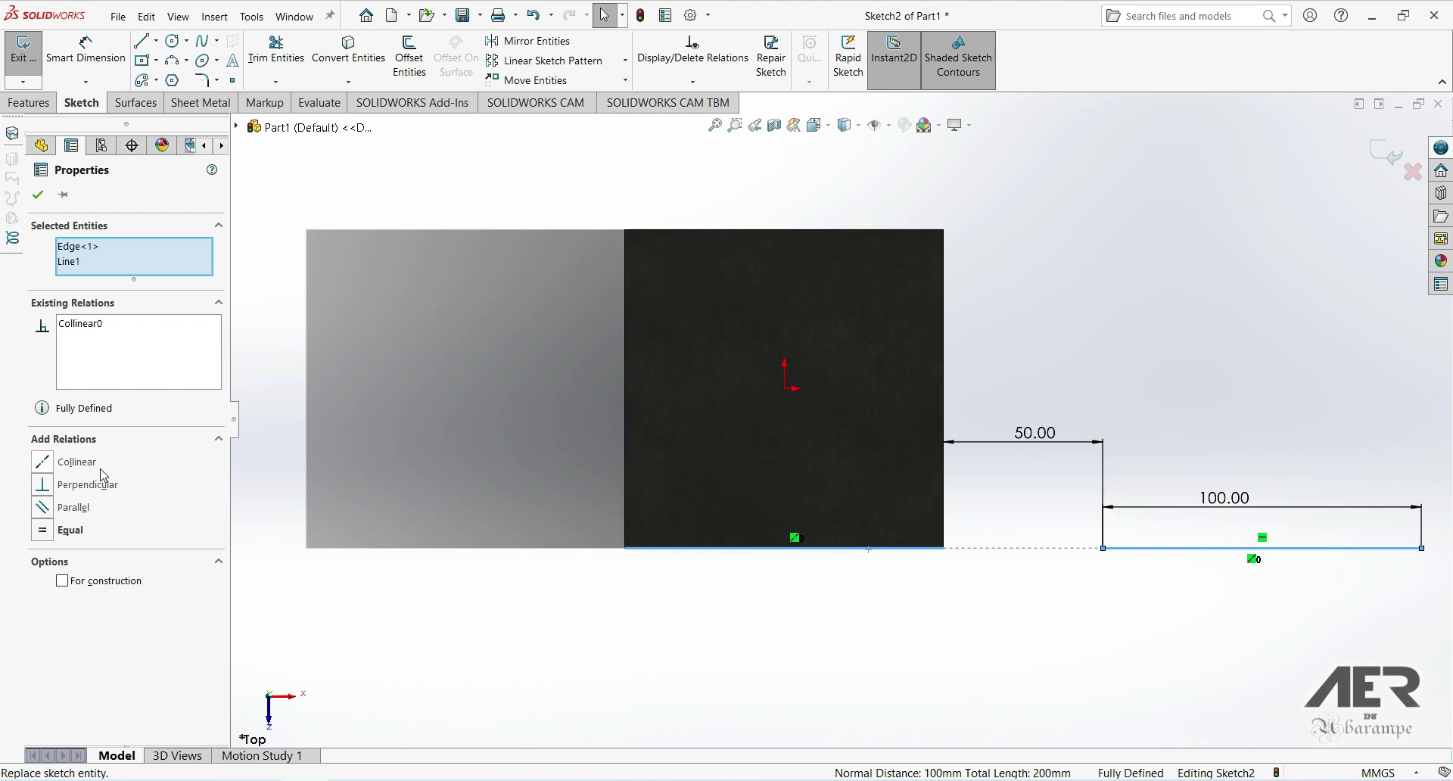
- Orbit from the top view to an angled 3D view of the cube and line, leaving CommandManager tabs unchanged
click(38, 194)
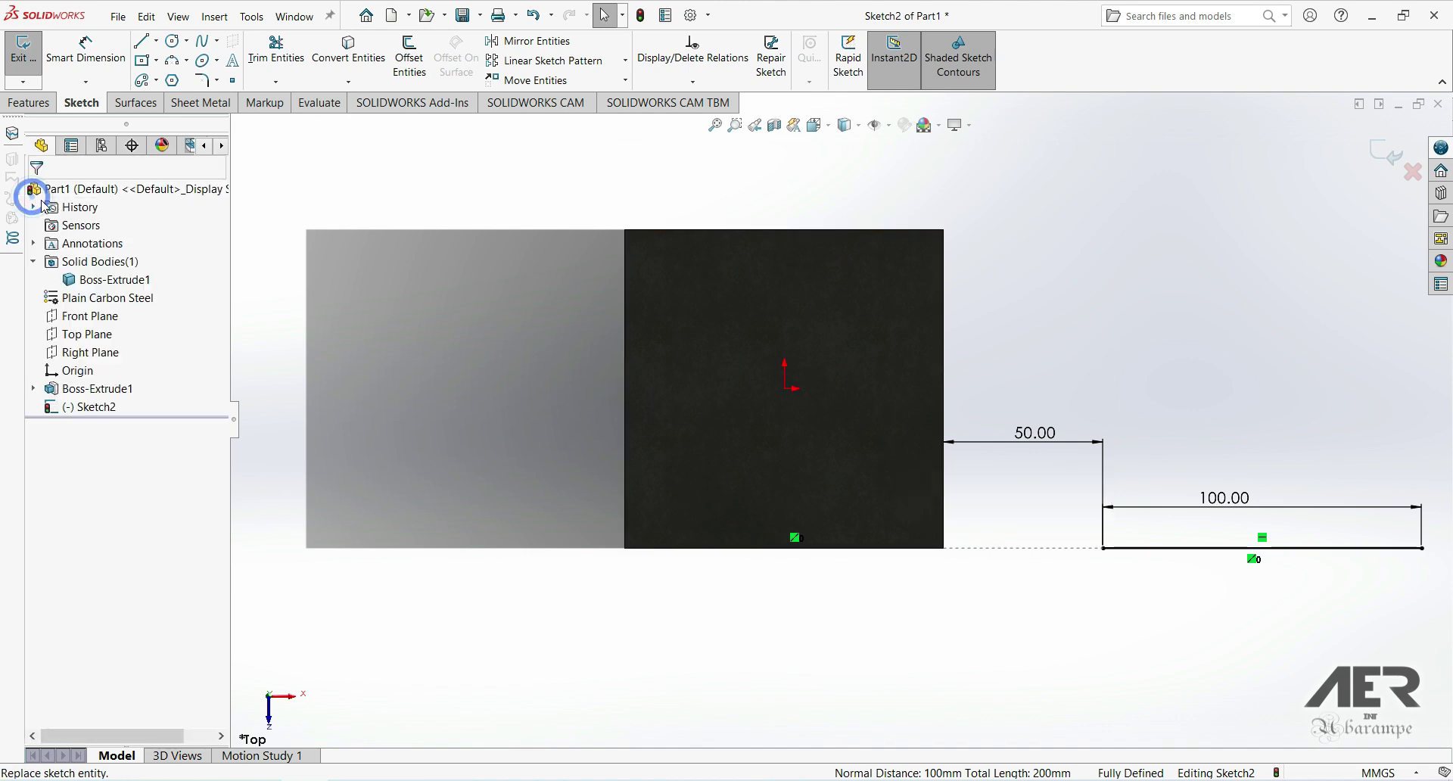
scroll(1091, 455, up, 2)
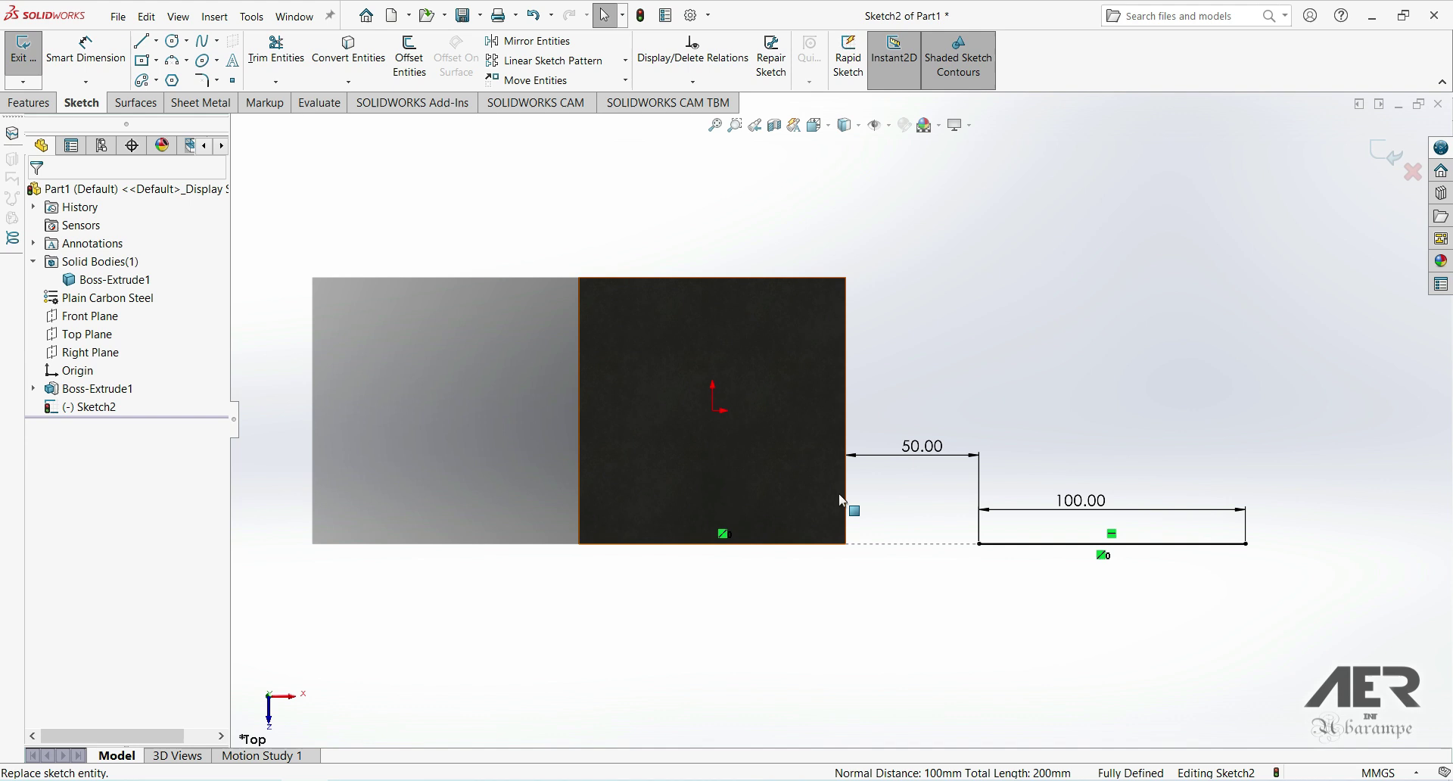
middle_drag(851, 509, 800, 229)
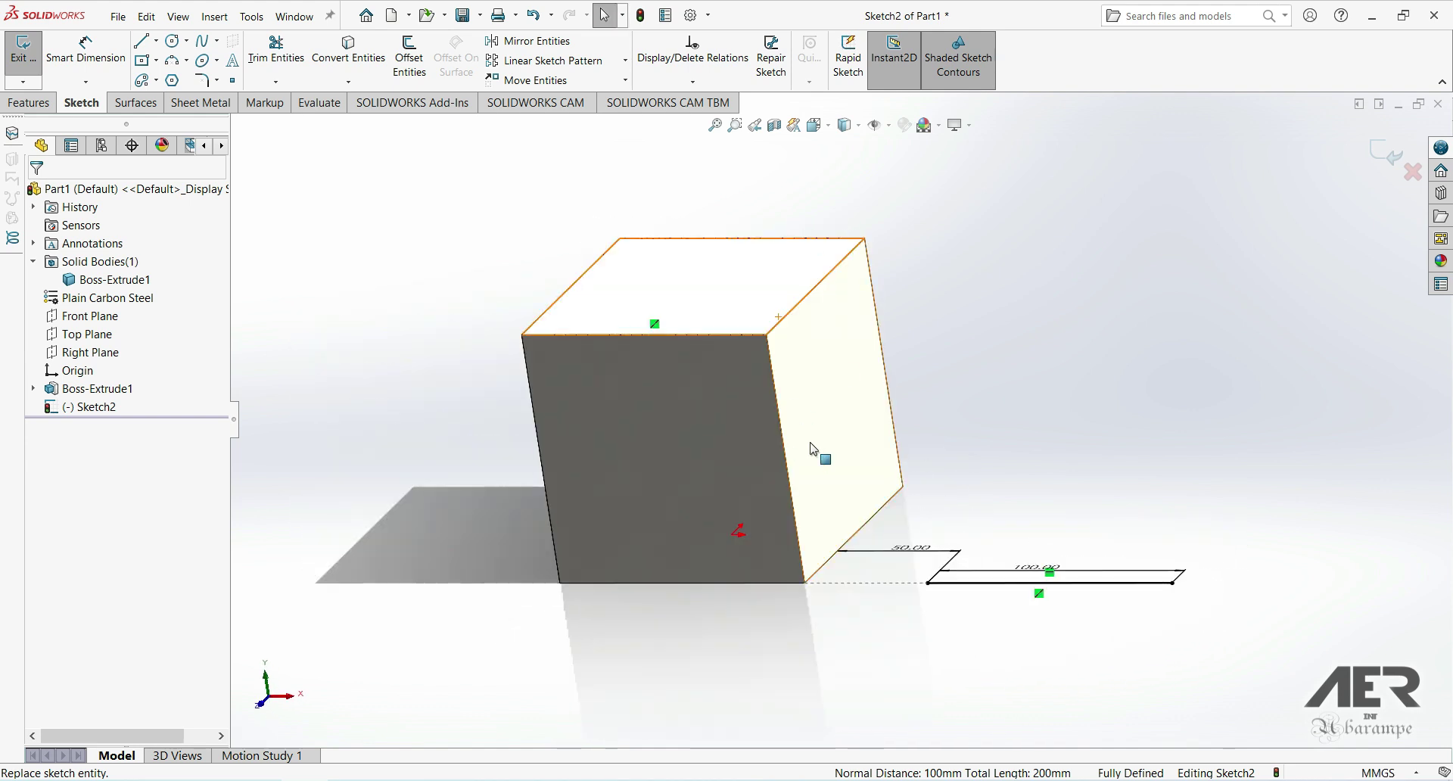
mouse_move(895, 437)
middle_down()
mouse_move(1006, 455)
mouse_move(1030, 500)
middle_up()
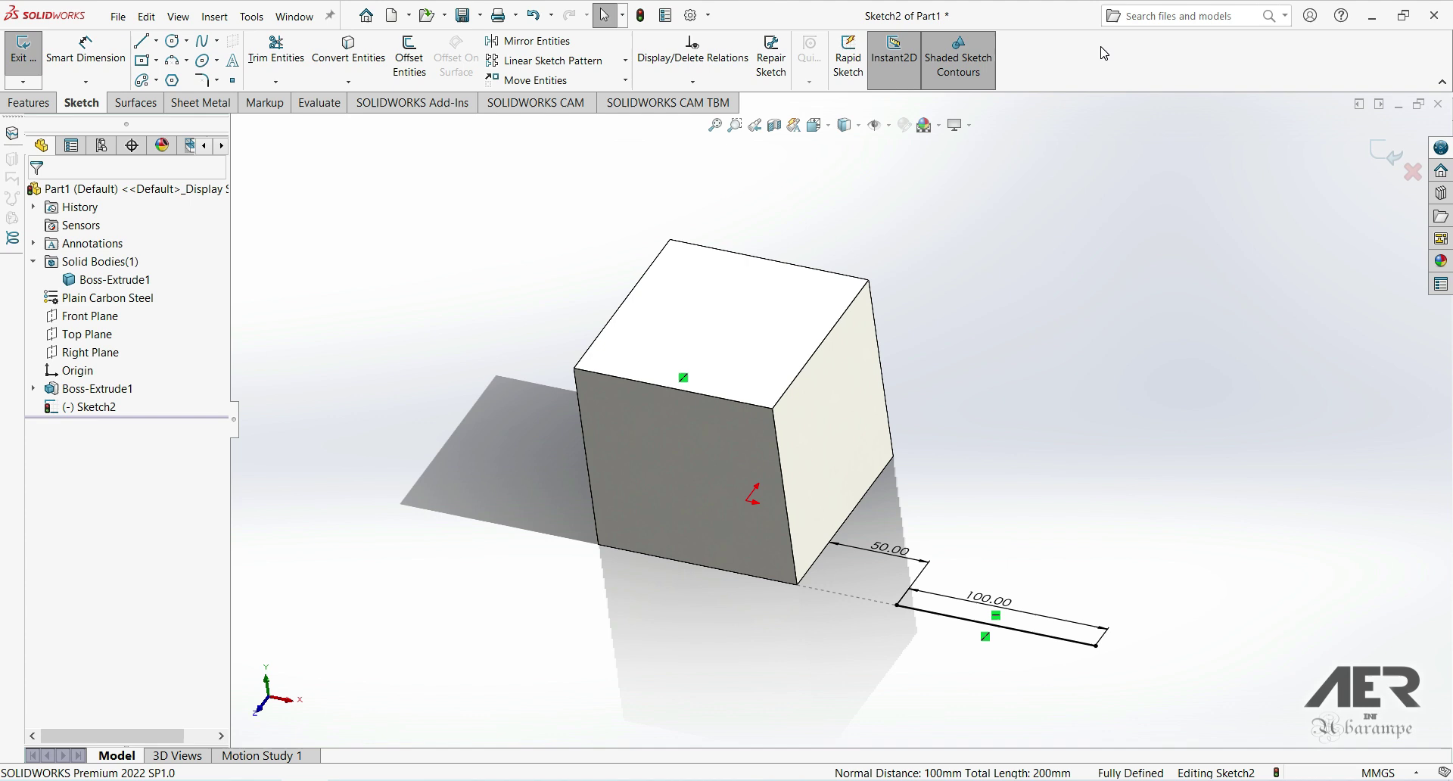
right_click(1121, 71)
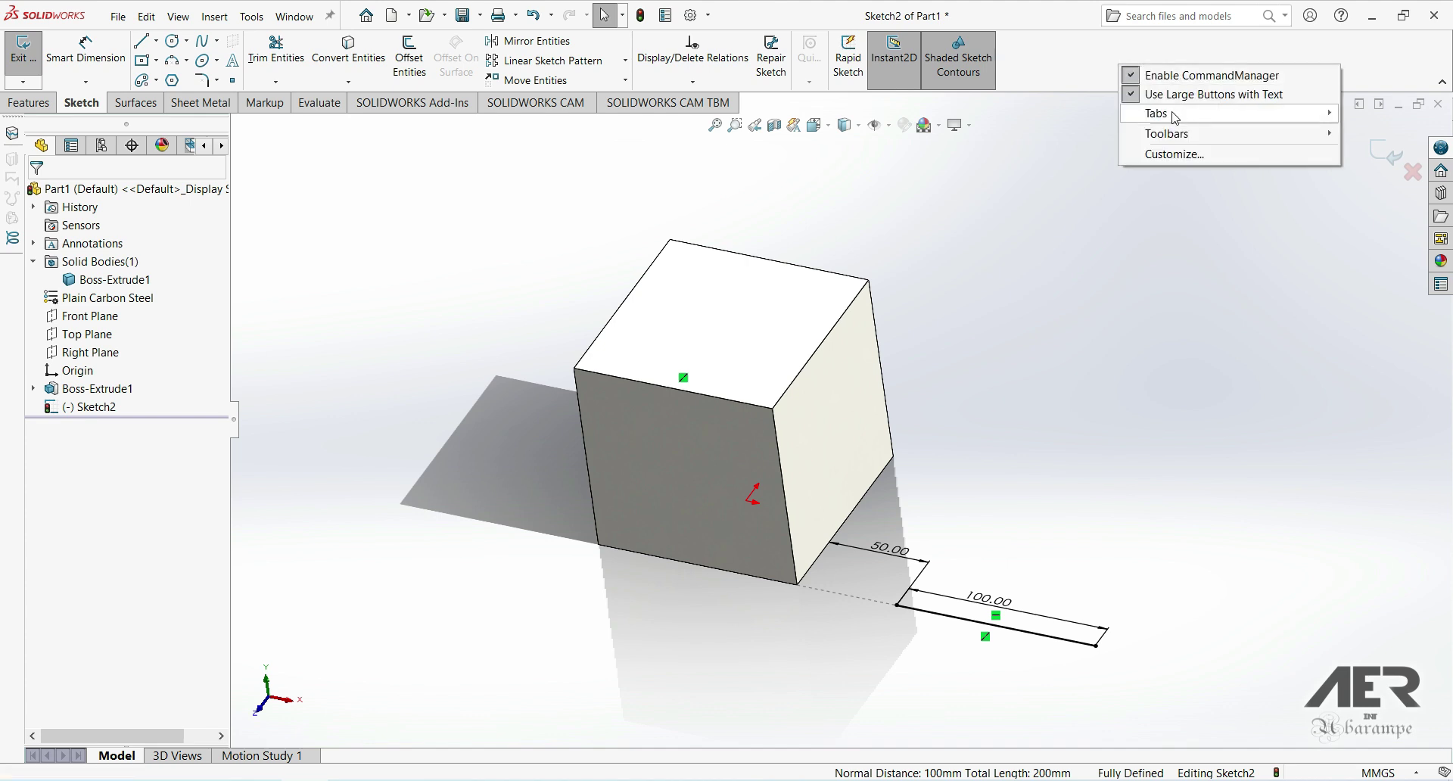
mouse_move(1226, 113)
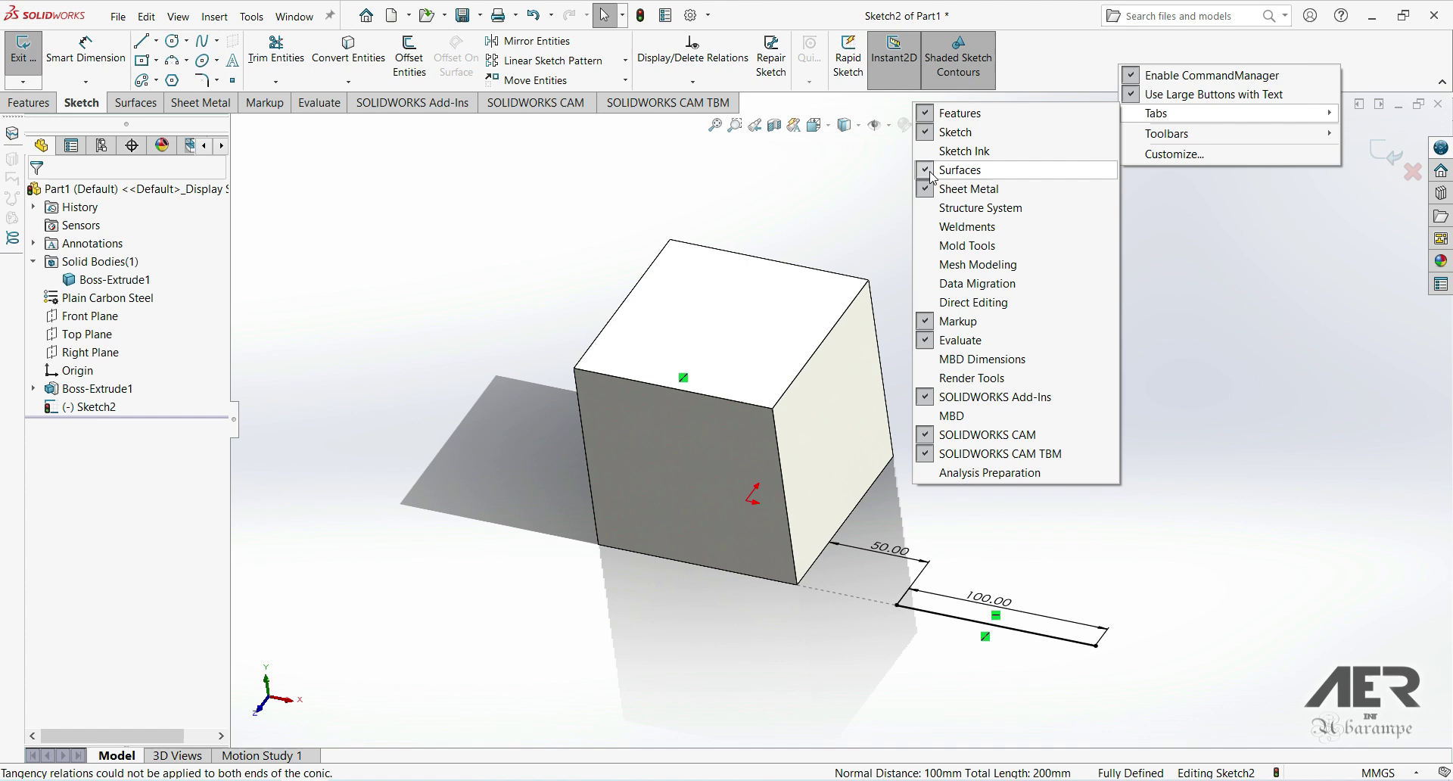
click(833, 175)
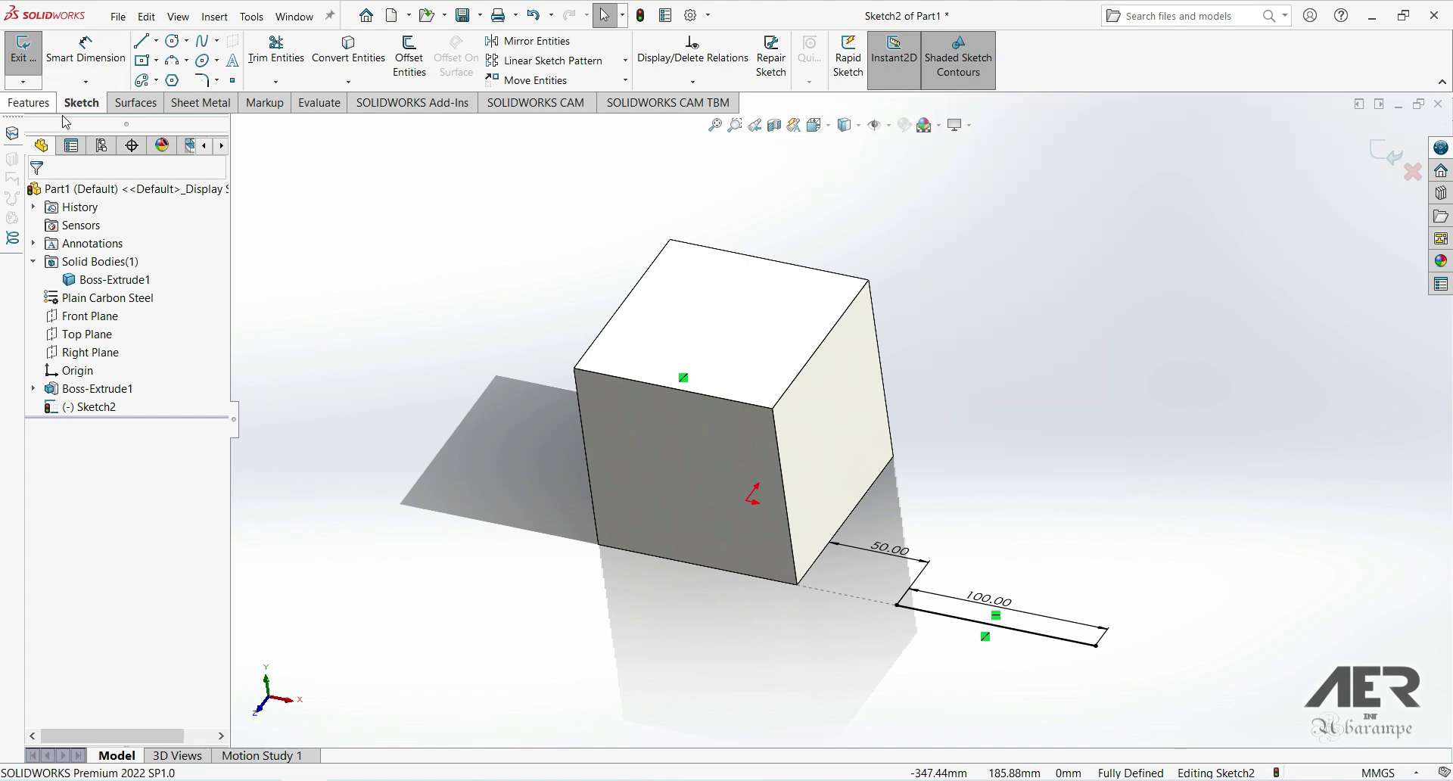
- Cancel a first Extruded Surface attempt and exit the line sketch
click(141, 114)
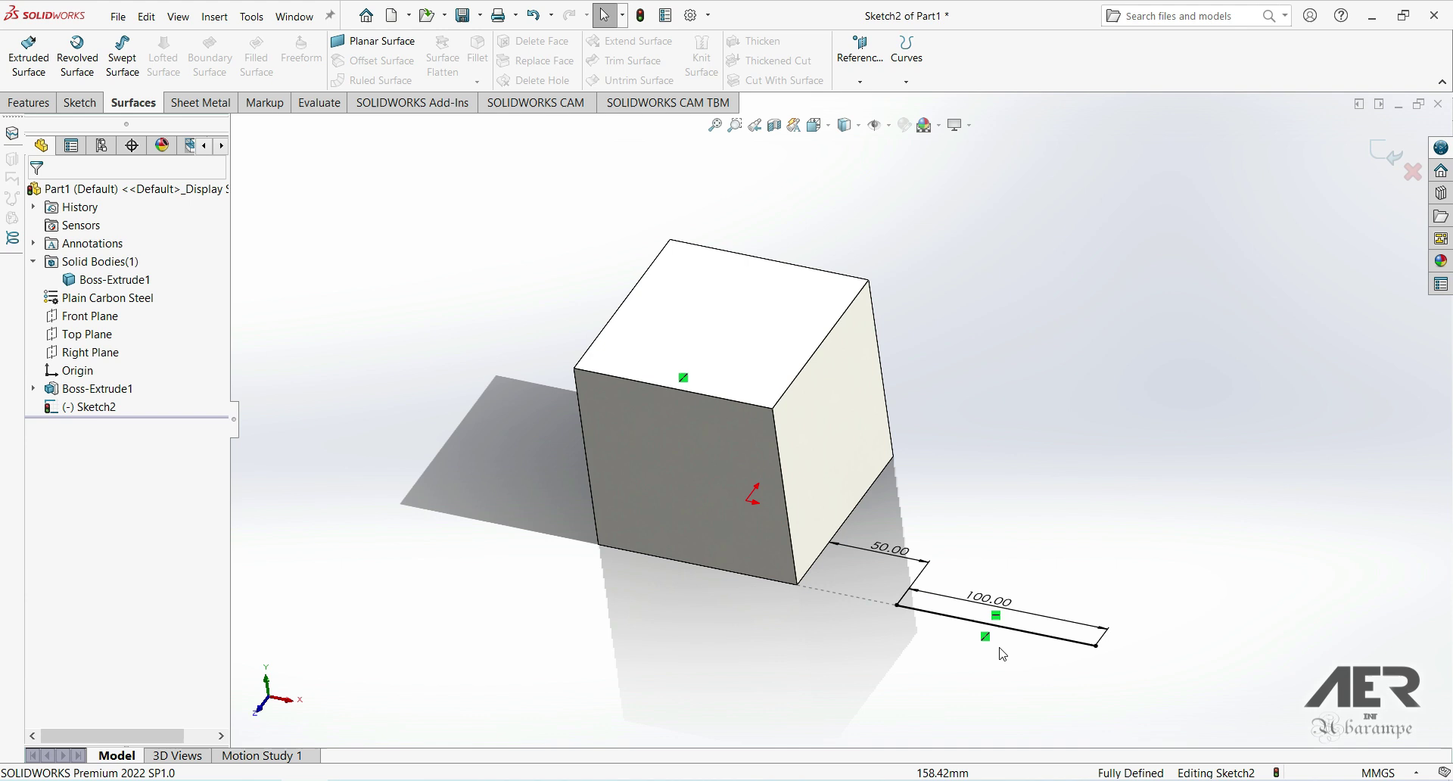
click(26, 61)
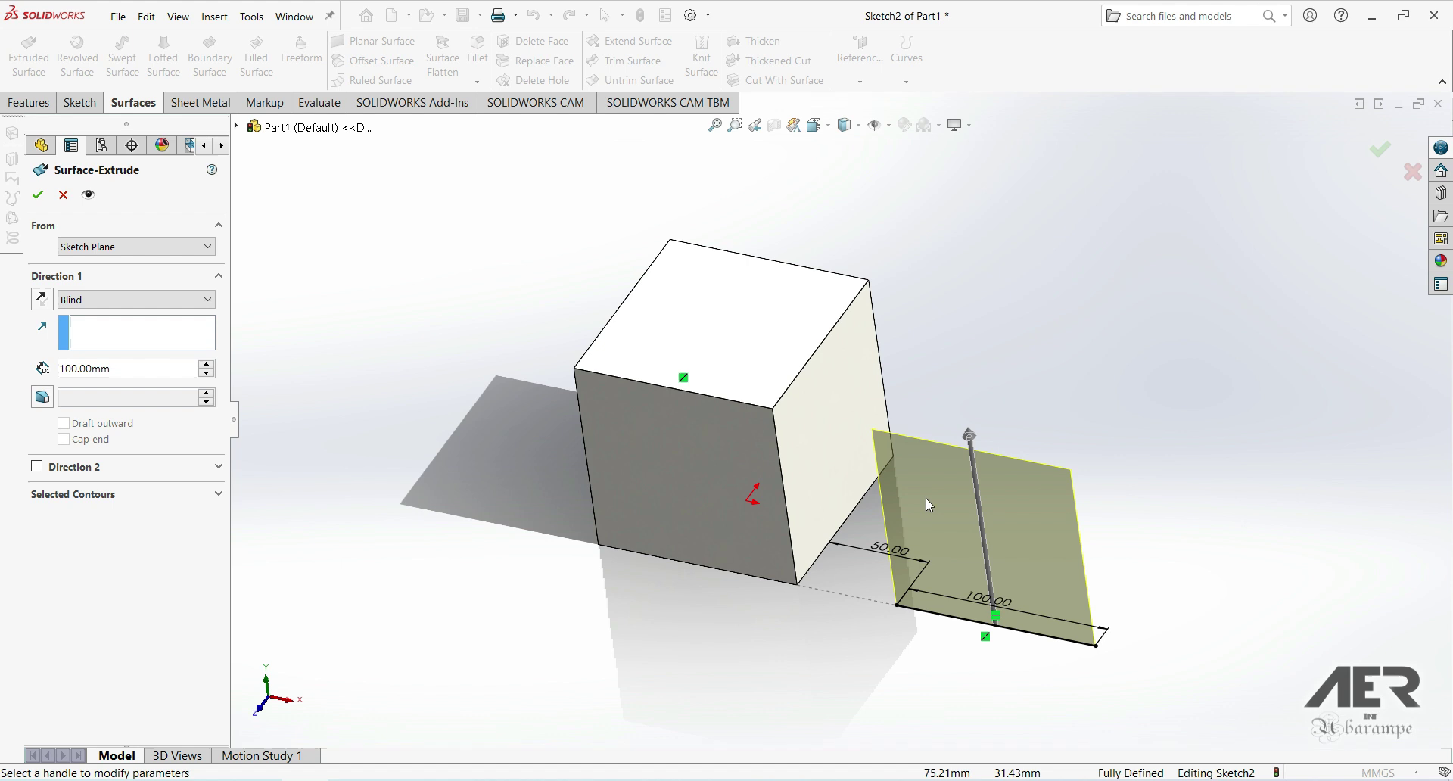
click(63, 199)
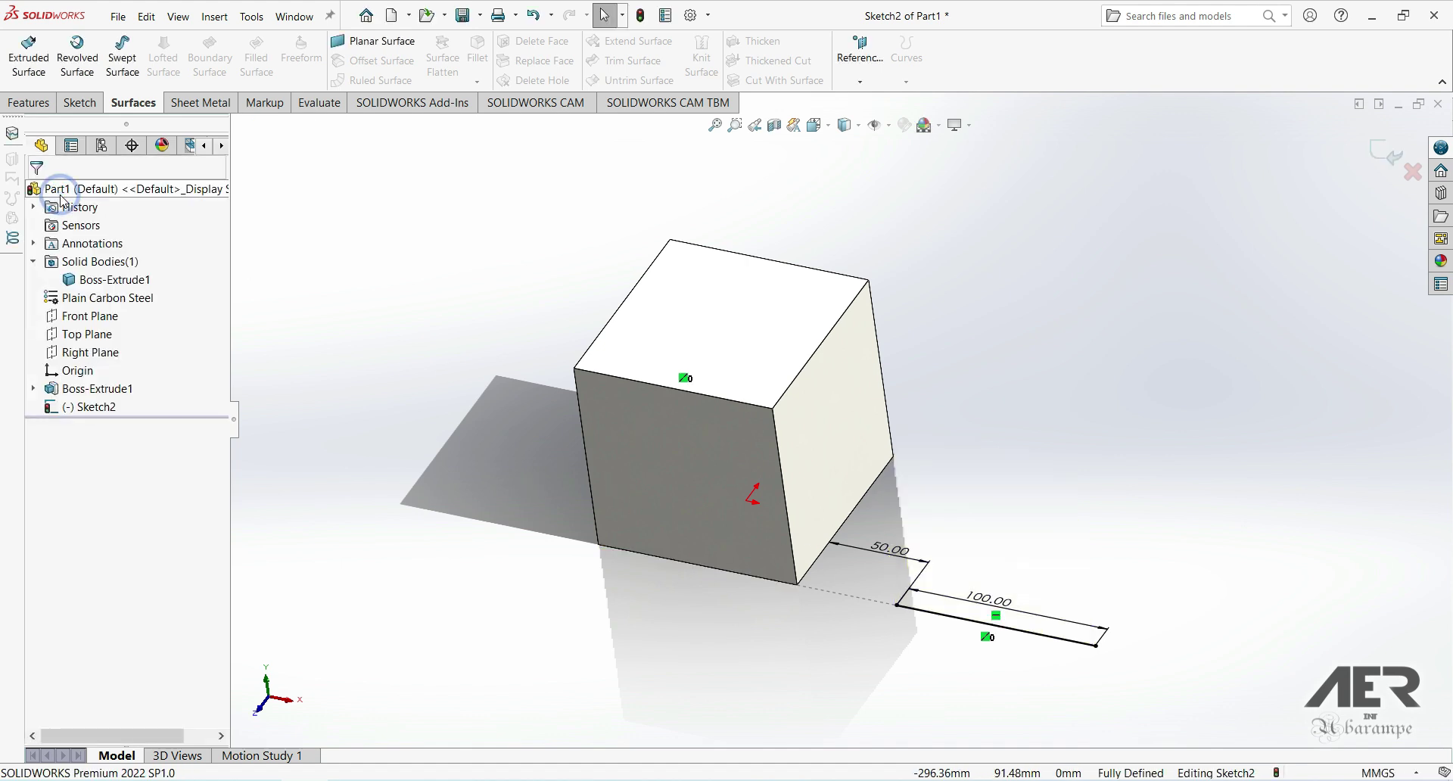
click(1375, 153)
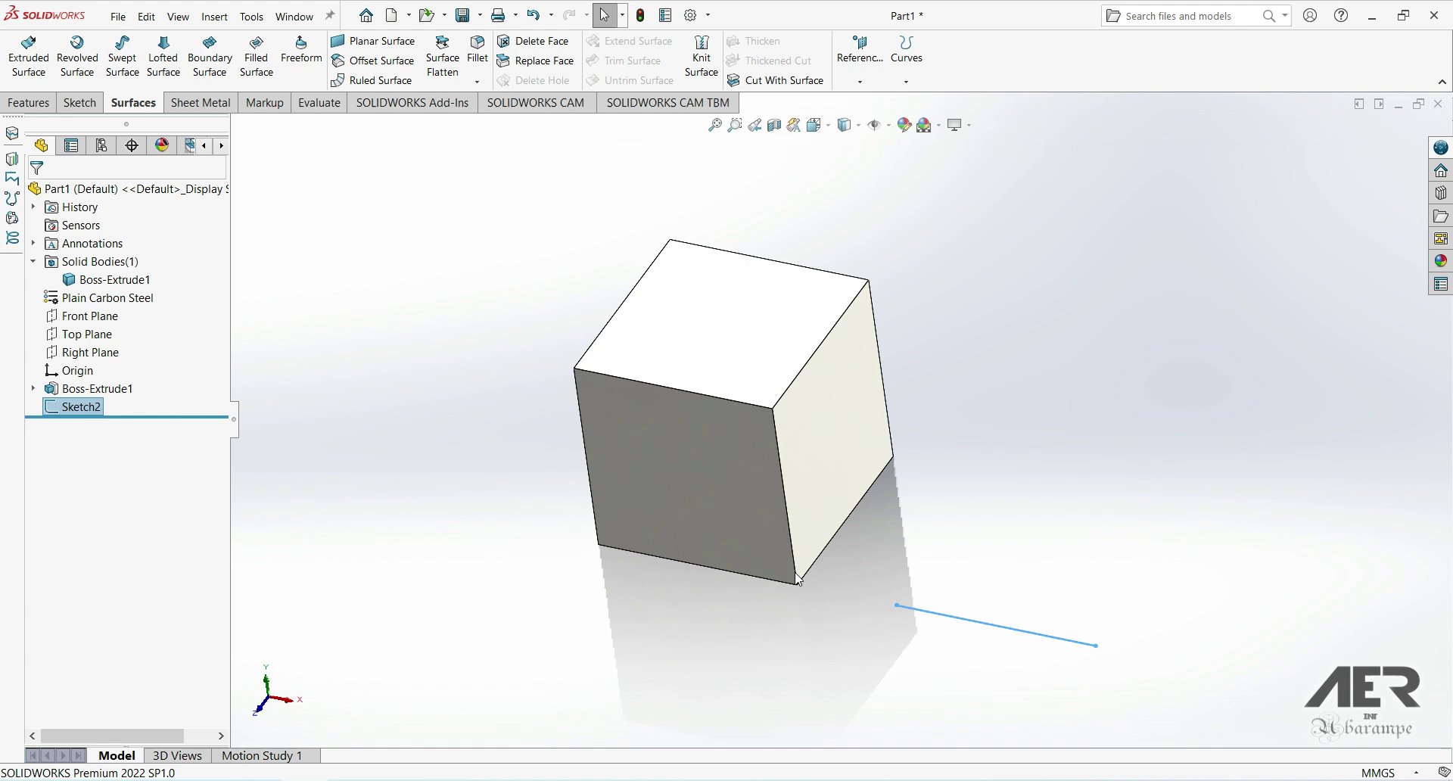
click(1188, 486)
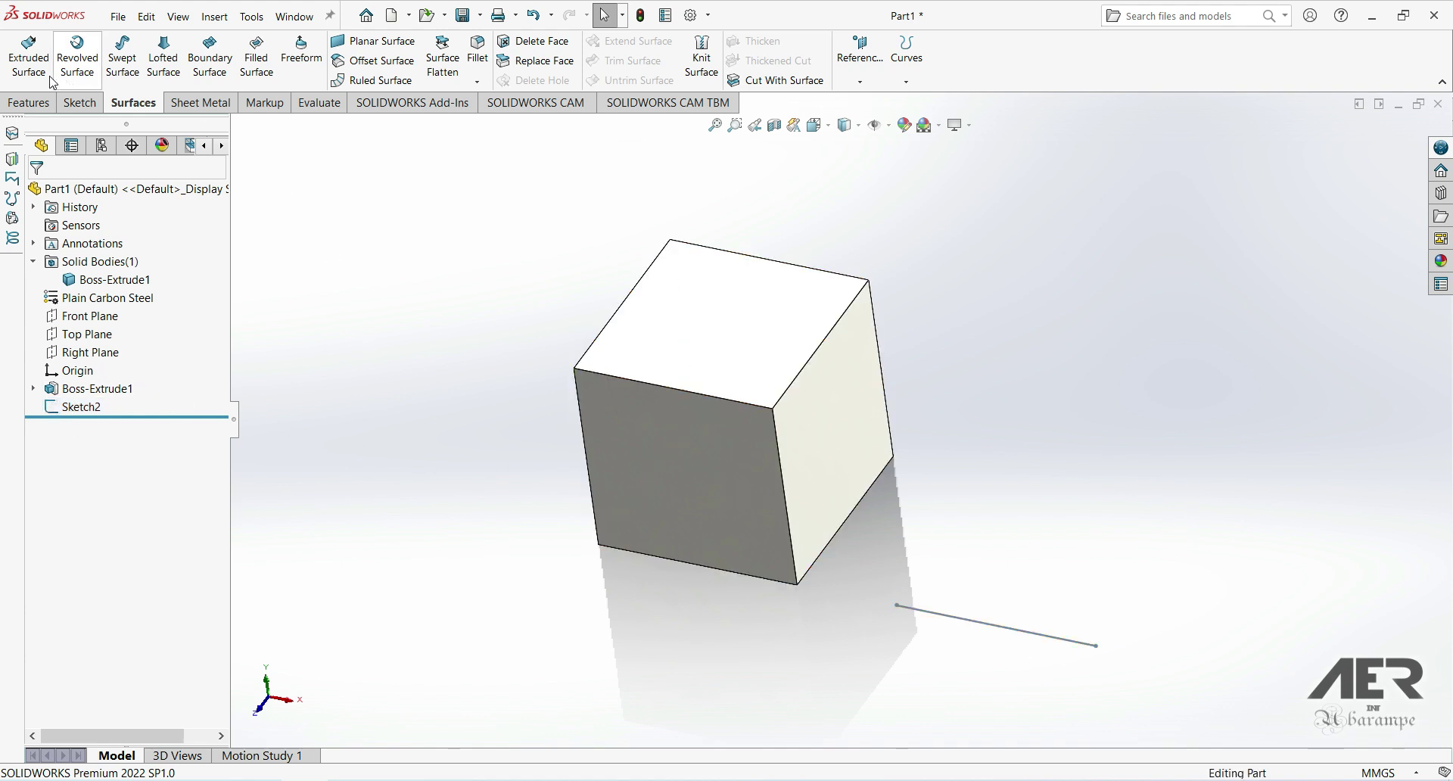
- Surface-extrude the line Blind 100 mm, after briefly trying Mid Plane
click(29, 55)
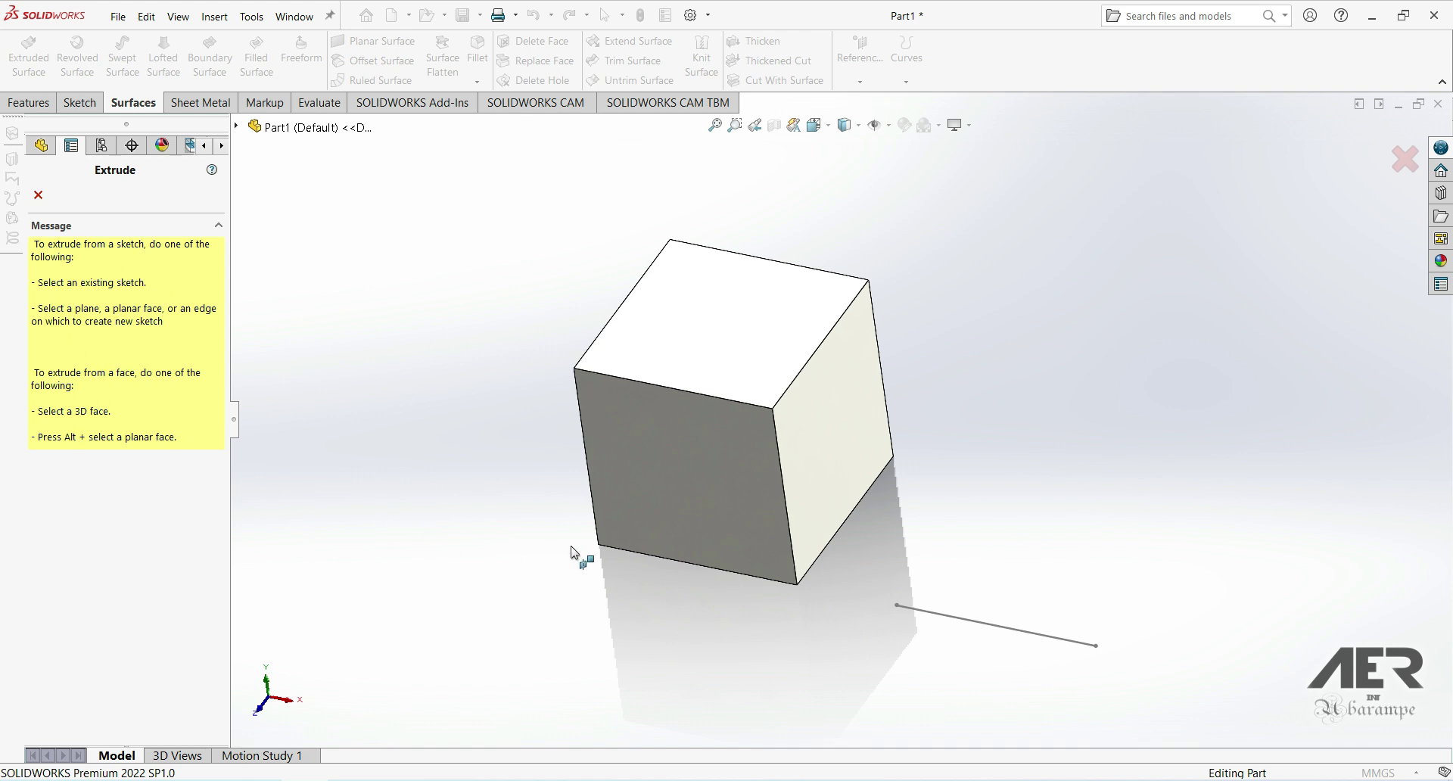
click(994, 635)
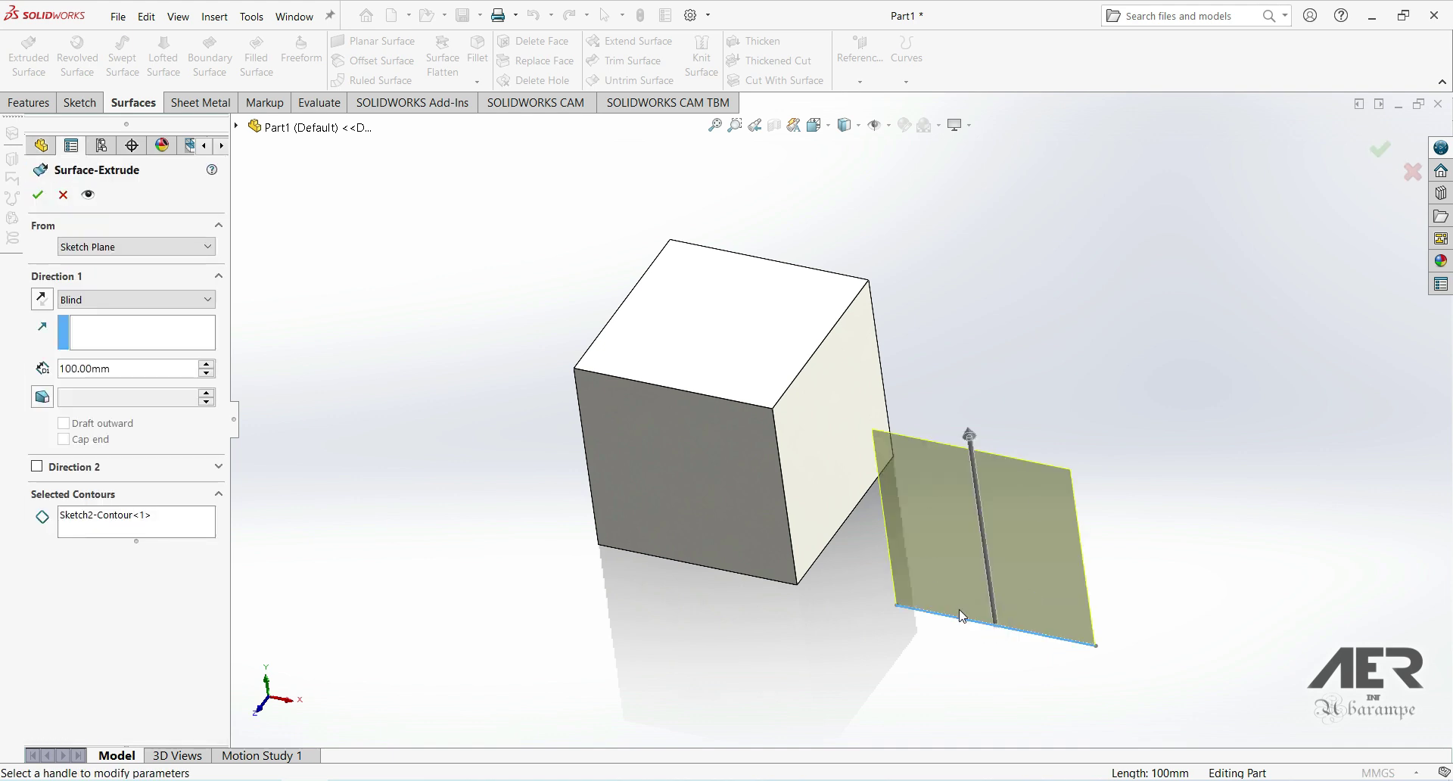
middle_drag(907, 460, 928, 528)
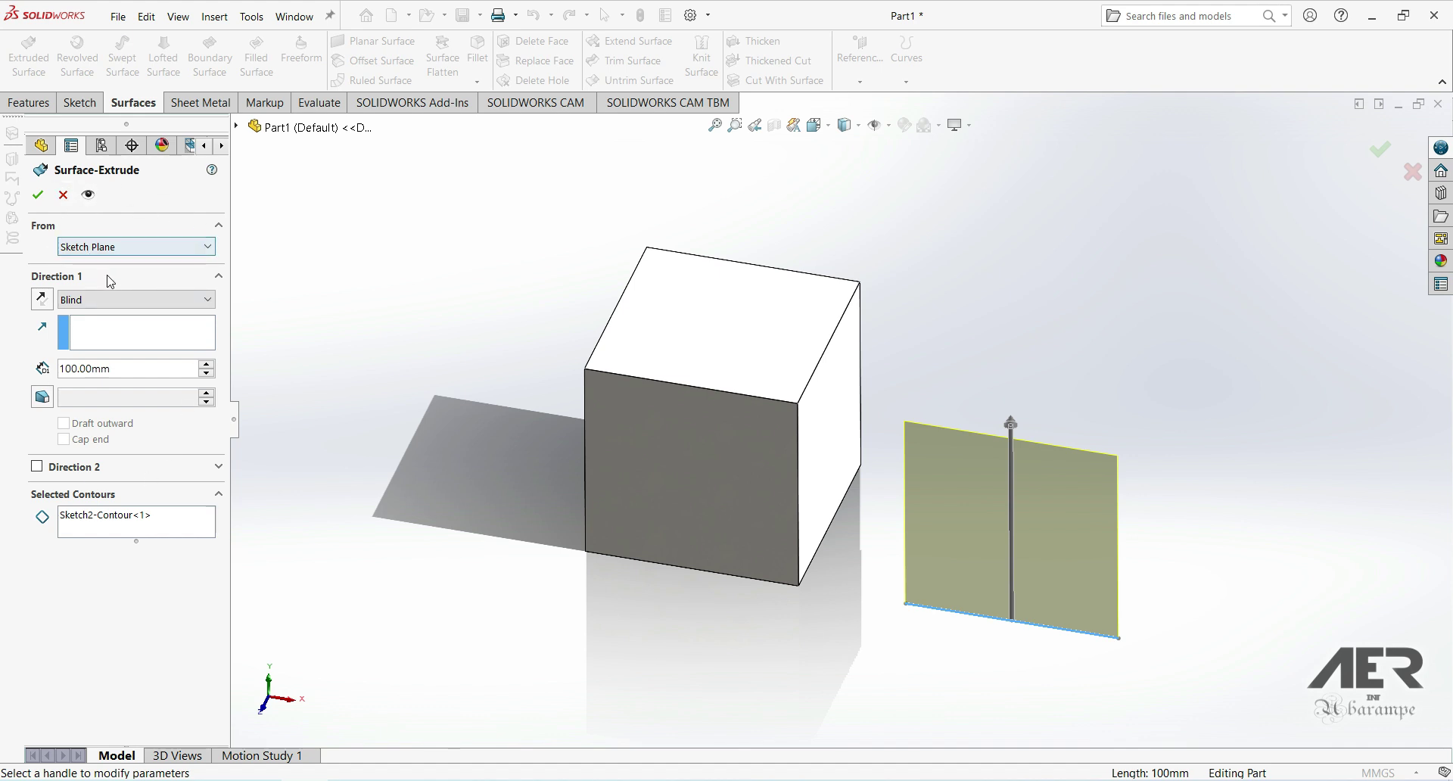
click(111, 301)
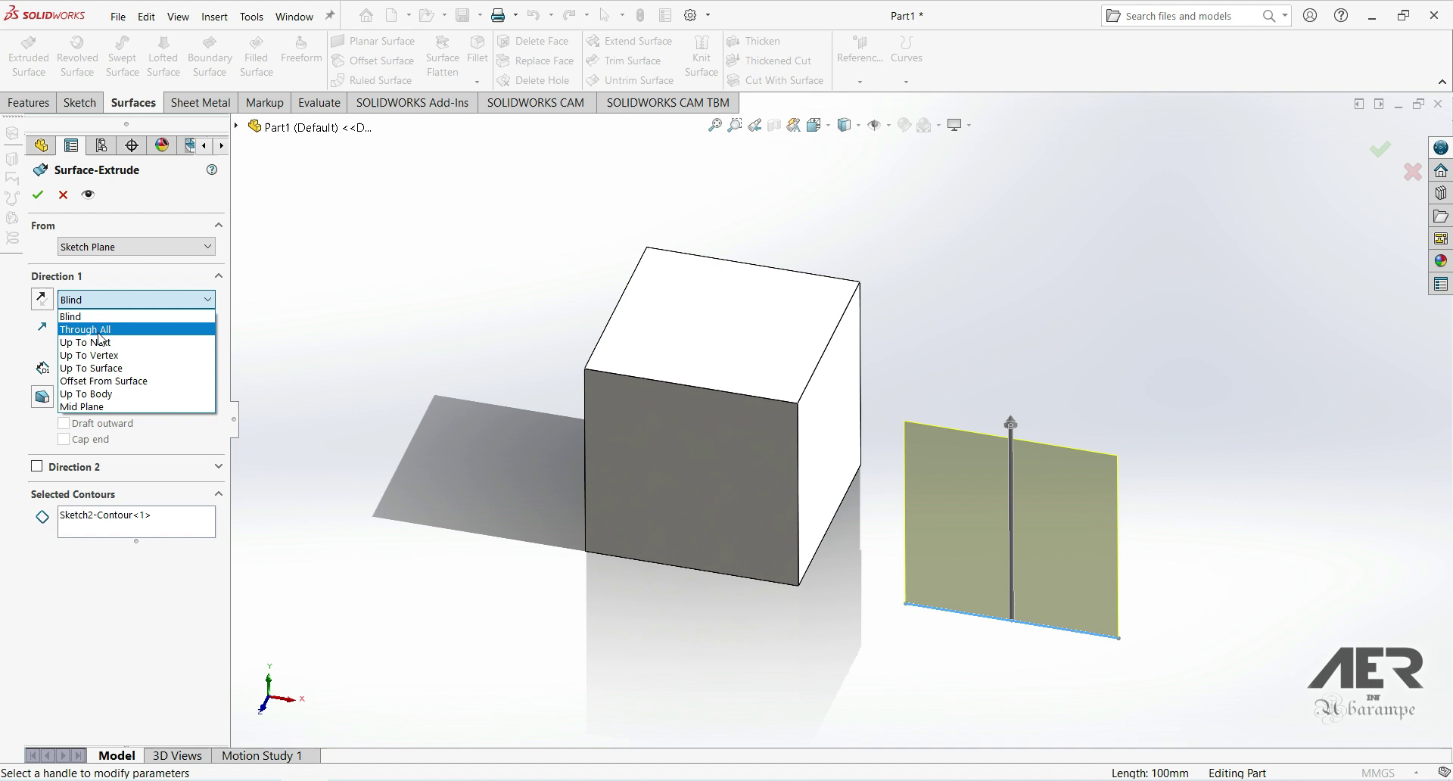
click(84, 409)
click(114, 299)
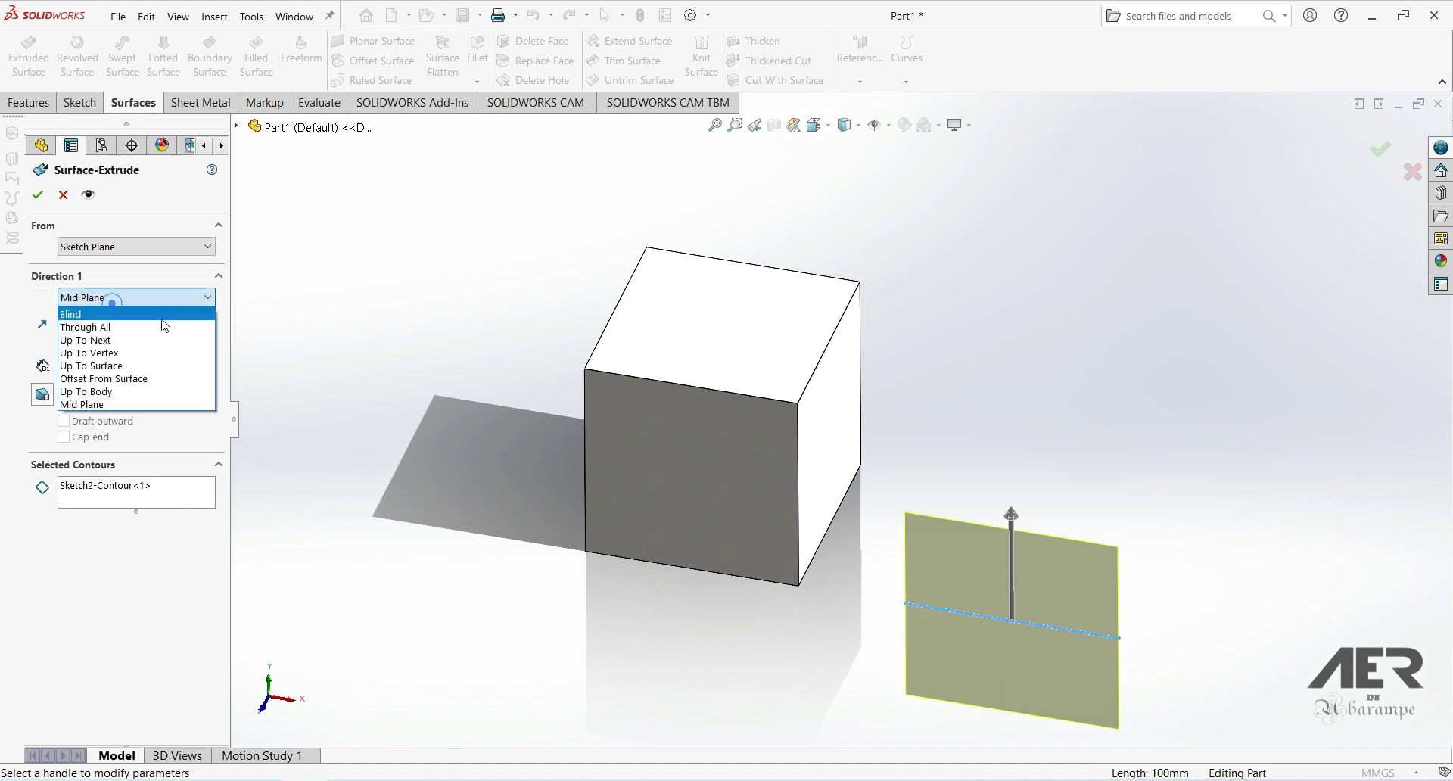
click(85, 316)
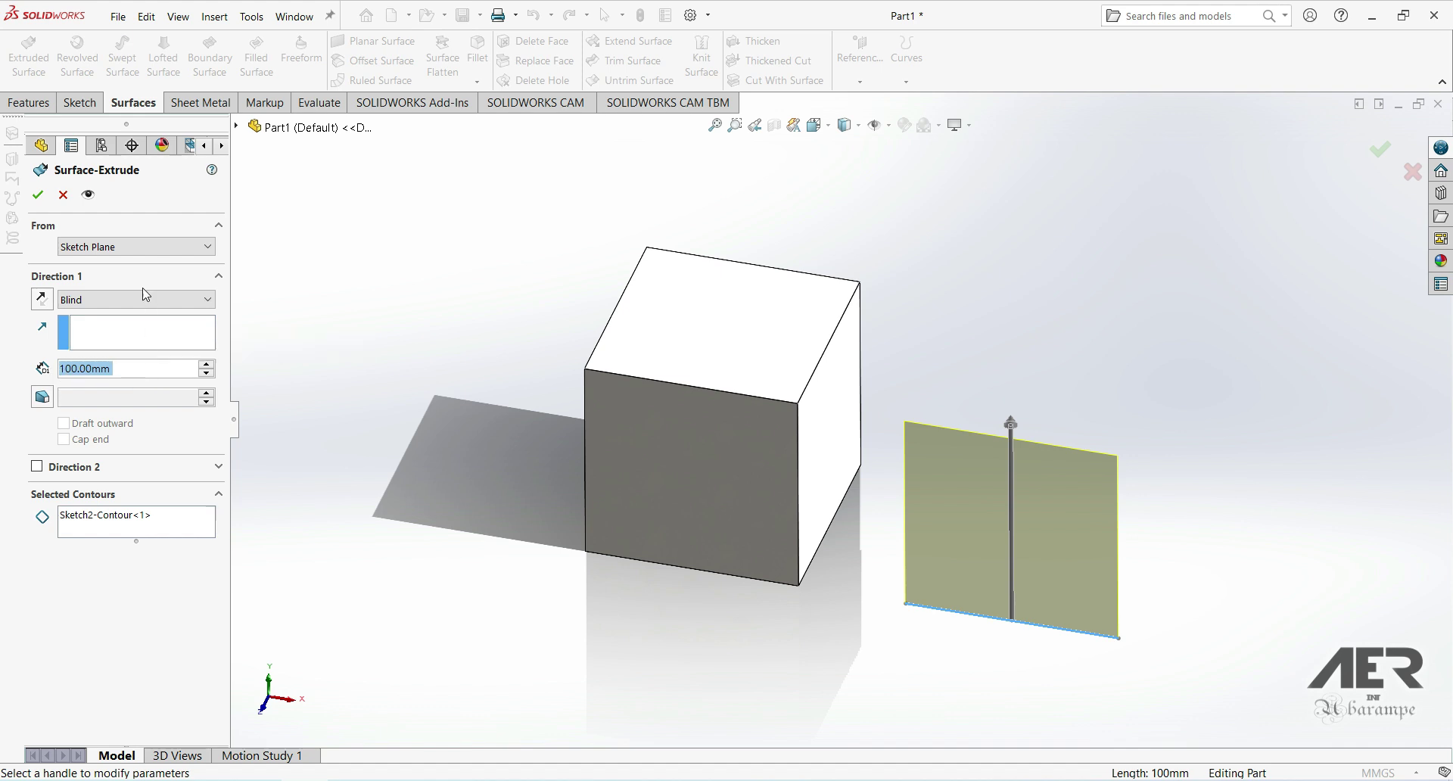
click(37, 194)
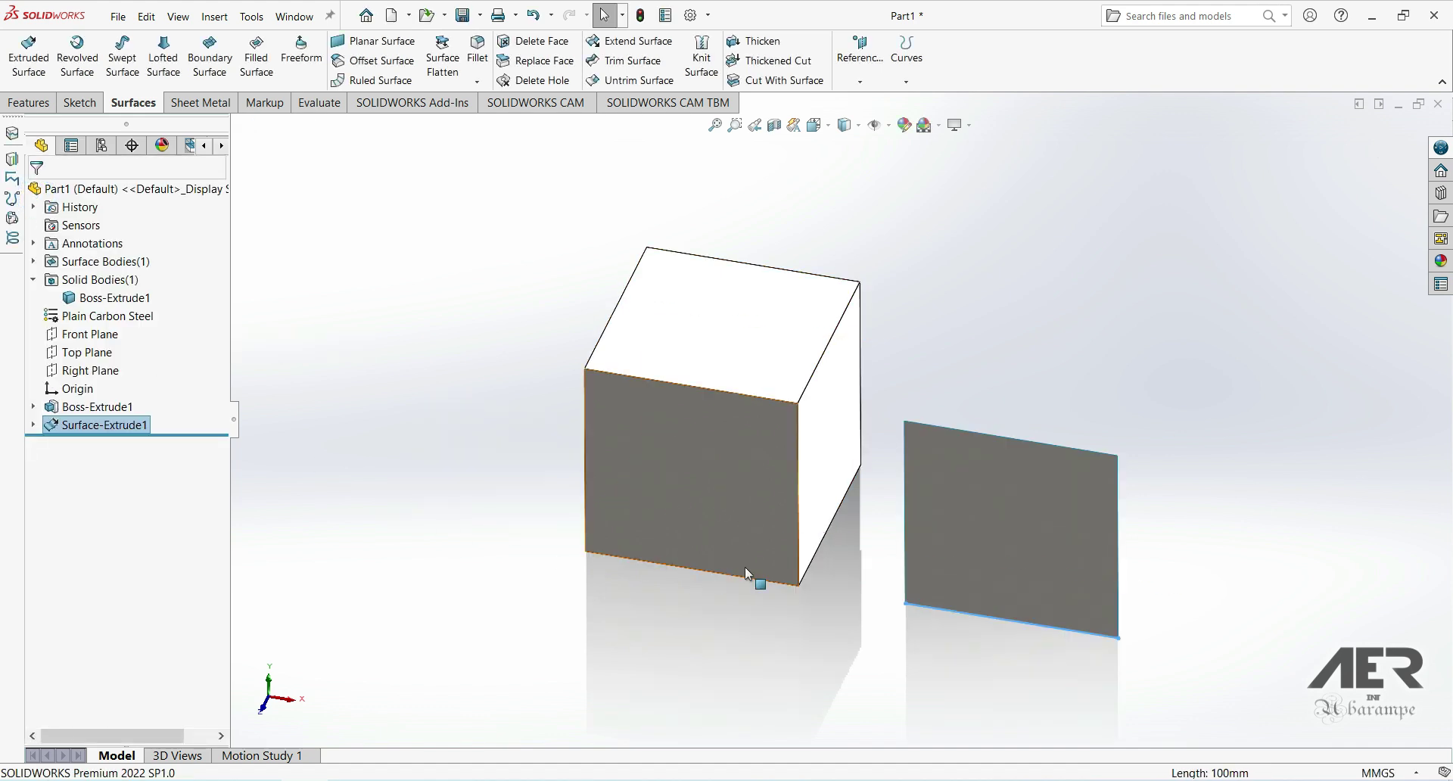
- Orbit the model, view it from the front, then return to an angled view
mouse_move(989, 511)
middle_down()
mouse_move(681, 397)
mouse_move(644, 417)
middle_up()
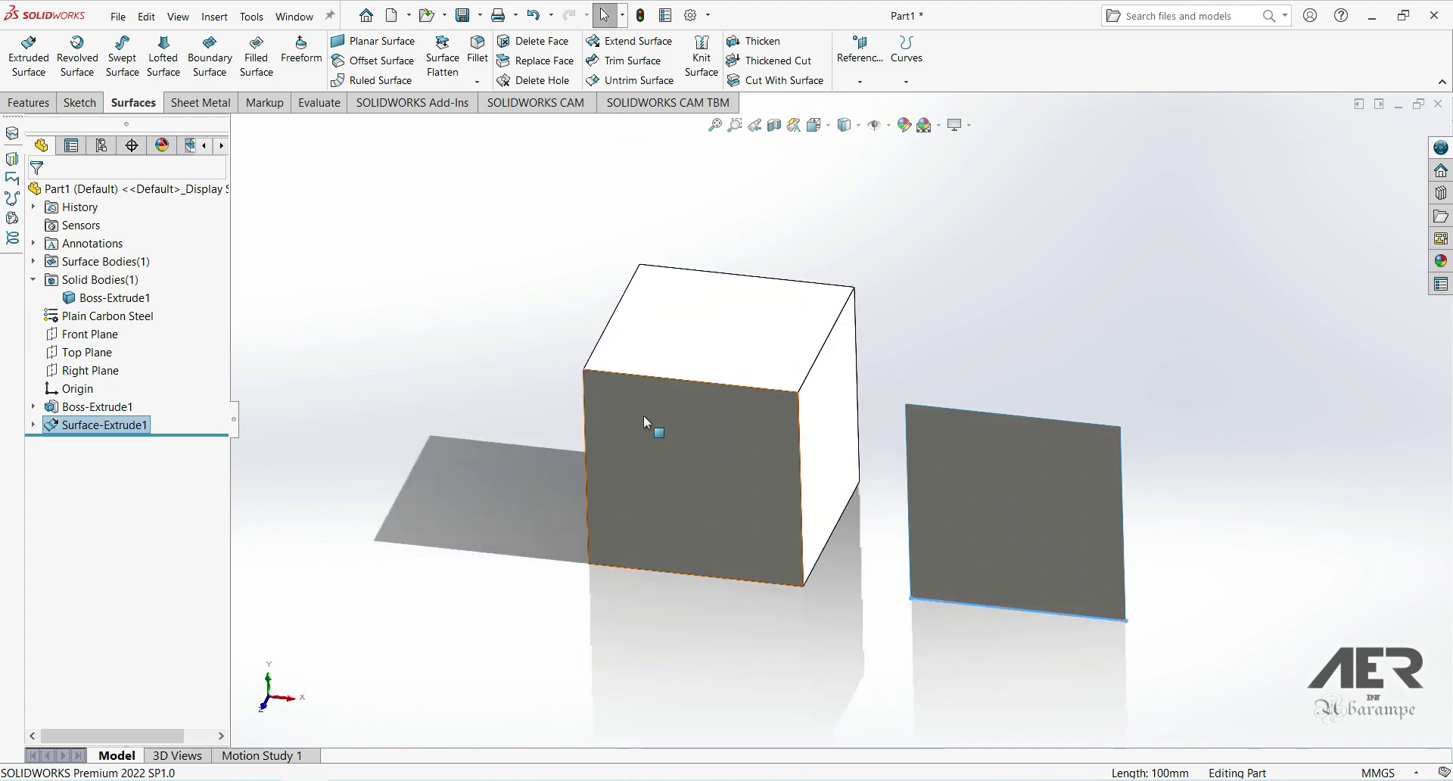
click(676, 492)
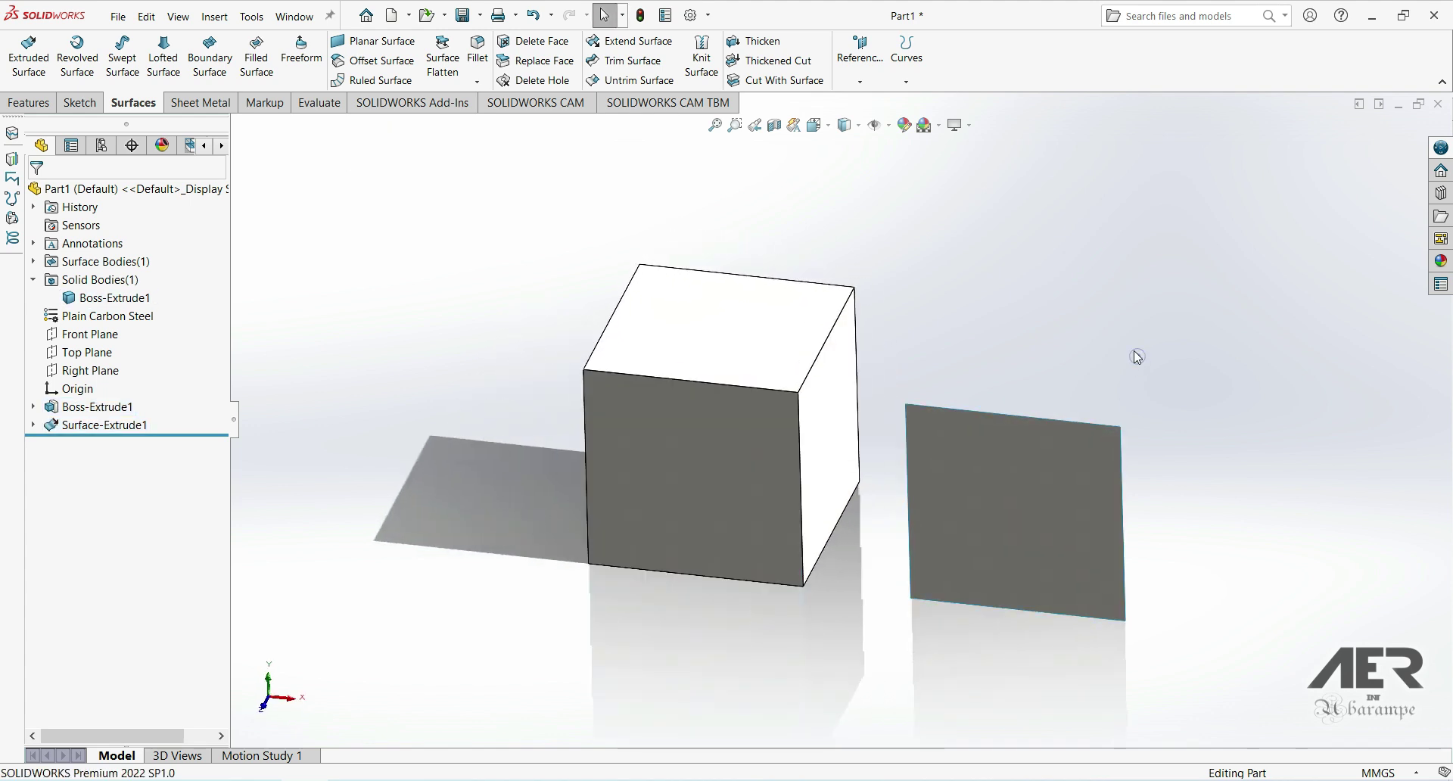
key(ctrl+1)
mouse_move(1024, 412)
middle_down()
mouse_move(883, 555)
mouse_move(957, 530)
middle_up()
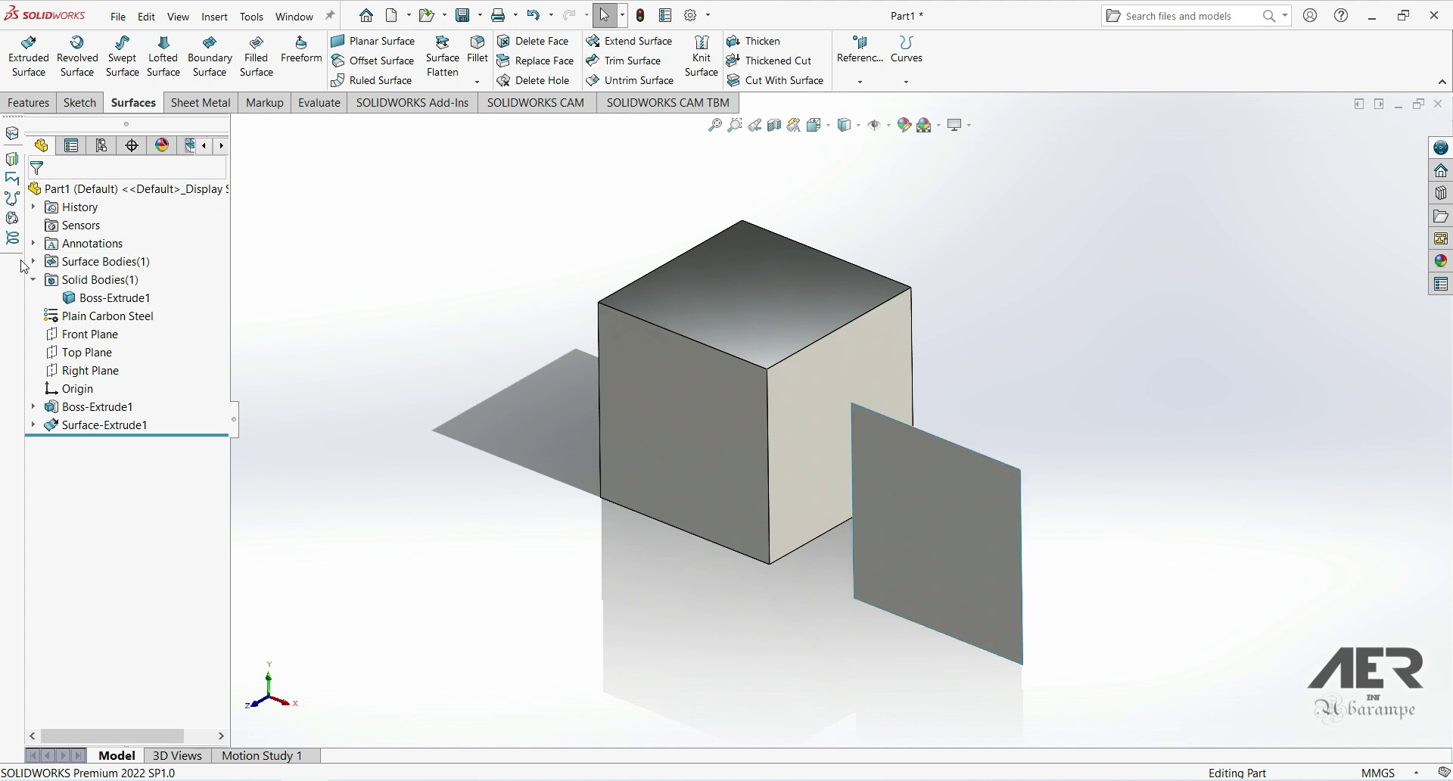
- Expand Surface Bodies, inspect Surface-Extrude1, and select its face for sketching
click(33, 261)
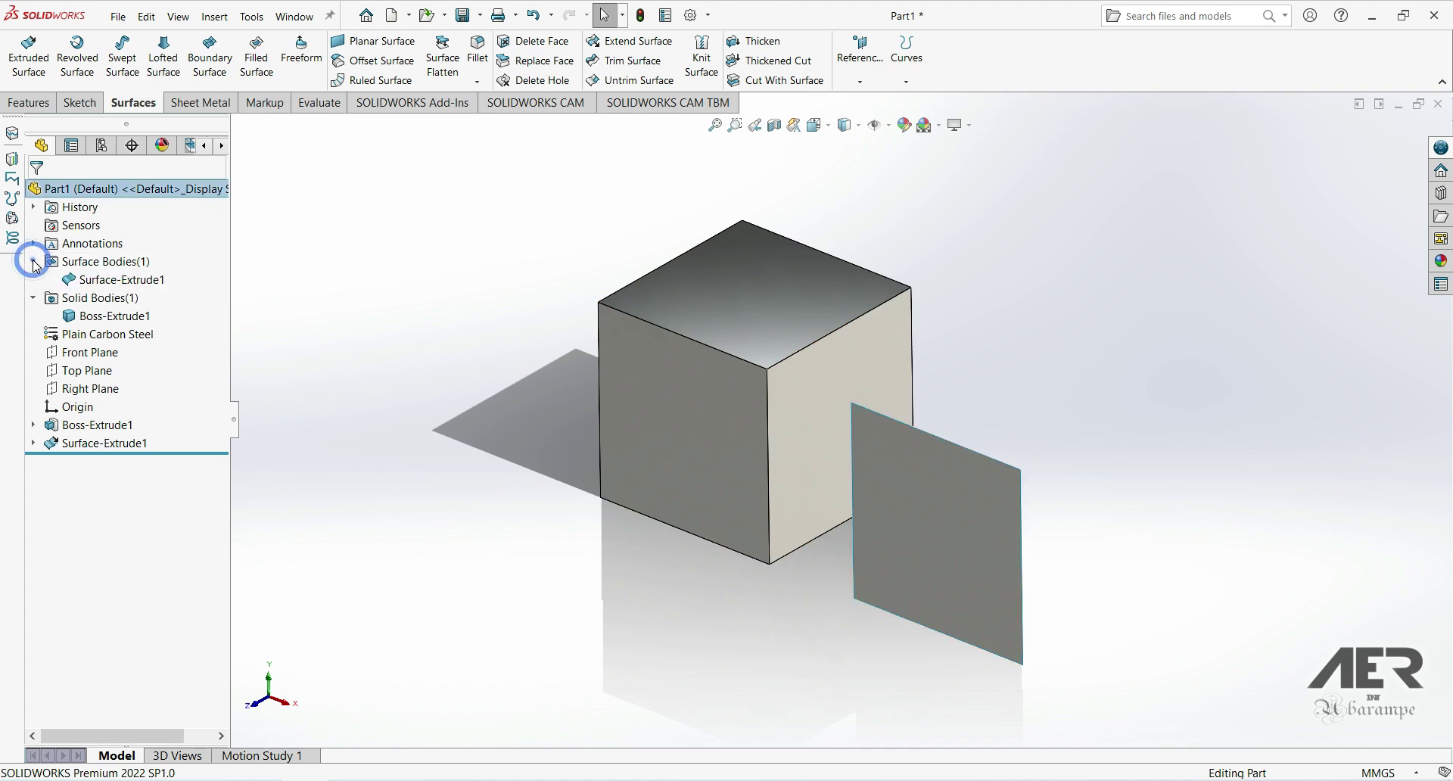
click(119, 280)
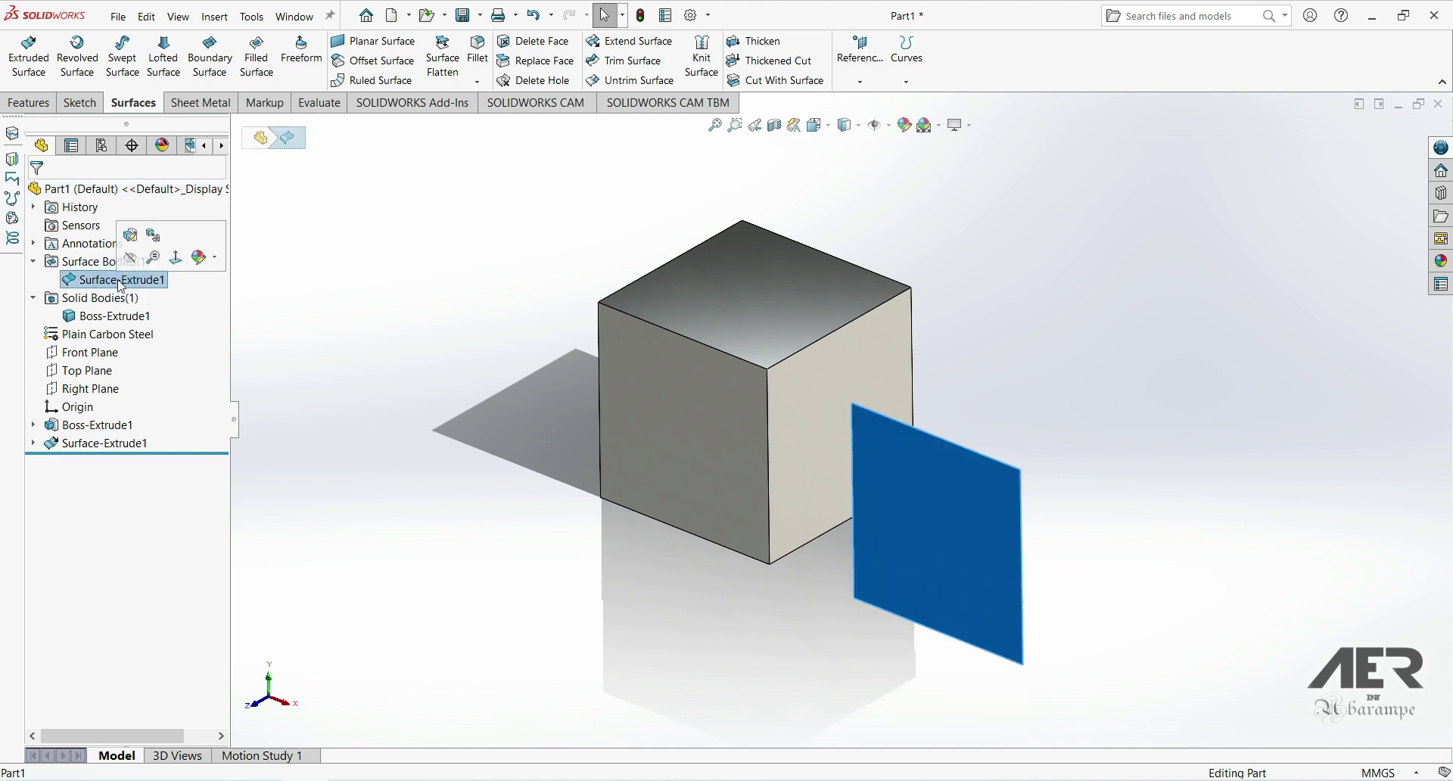
middle_drag(868, 461, 885, 412)
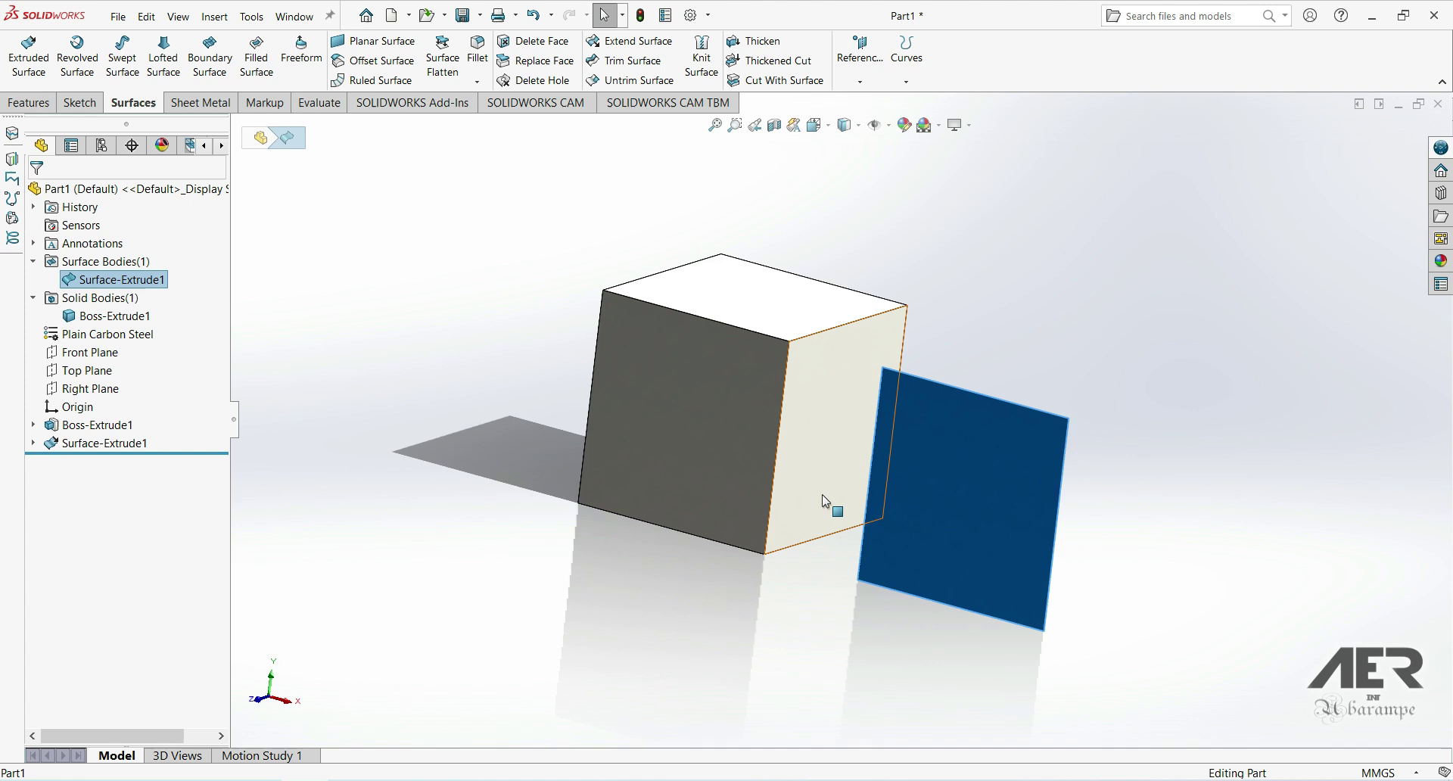
mouse_move(960, 486)
middle_down()
mouse_move(761, 481)
mouse_move(869, 524)
mouse_move(898, 613)
mouse_move(903, 520)
middle_up()
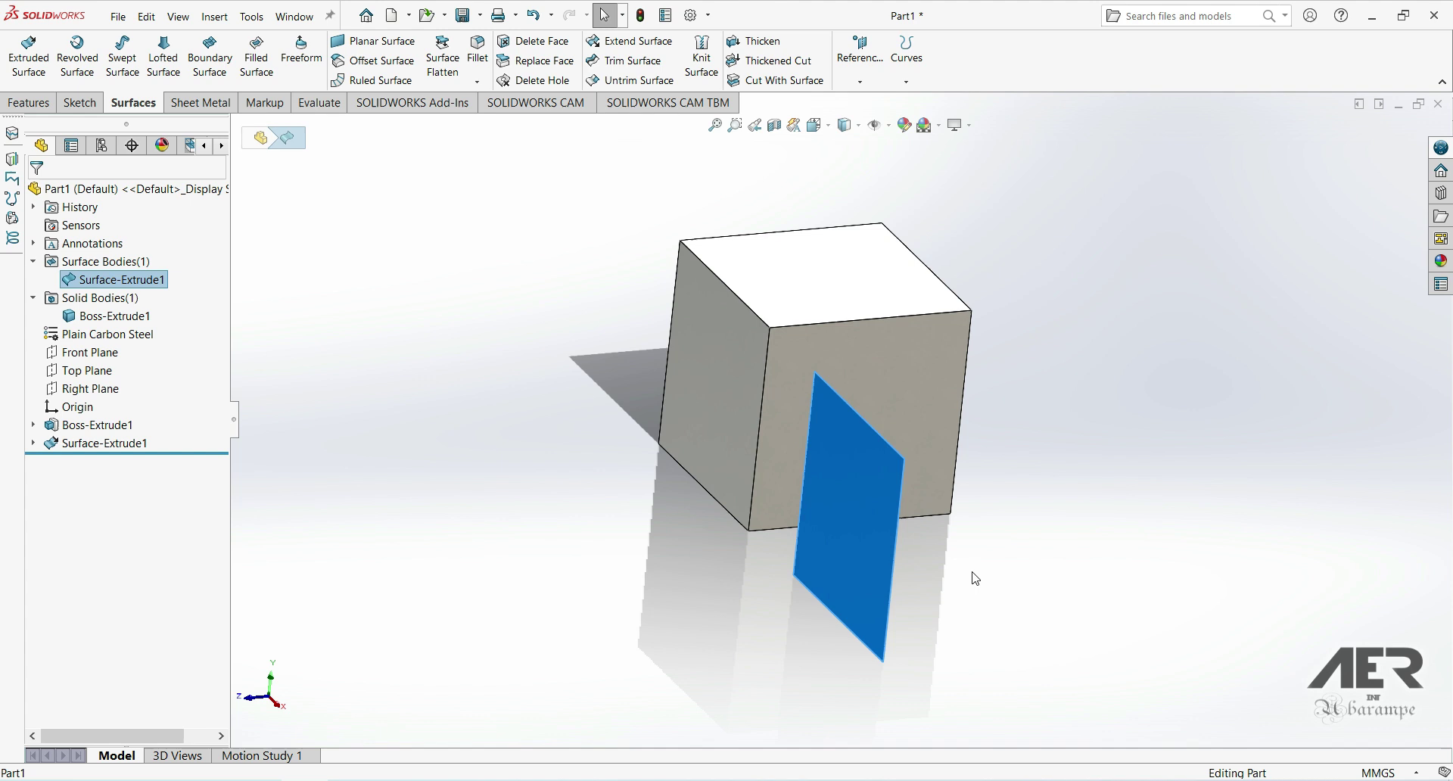
mouse_move(865, 533)
middle_down()
mouse_move(941, 486)
mouse_move(983, 513)
mouse_move(909, 515)
middle_up()
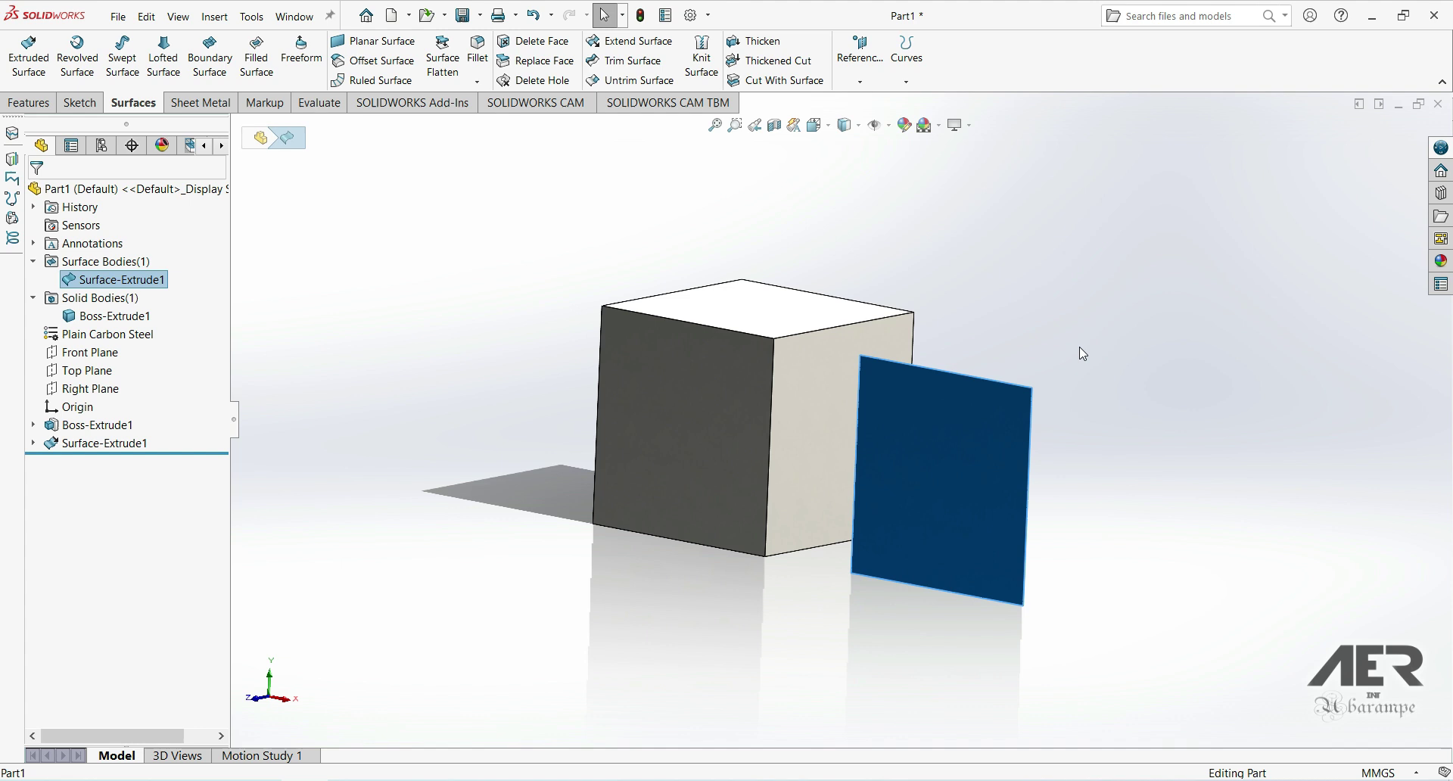
mouse_move(993, 381)
middle_down()
mouse_move(1048, 389)
mouse_move(1029, 388)
middle_up()
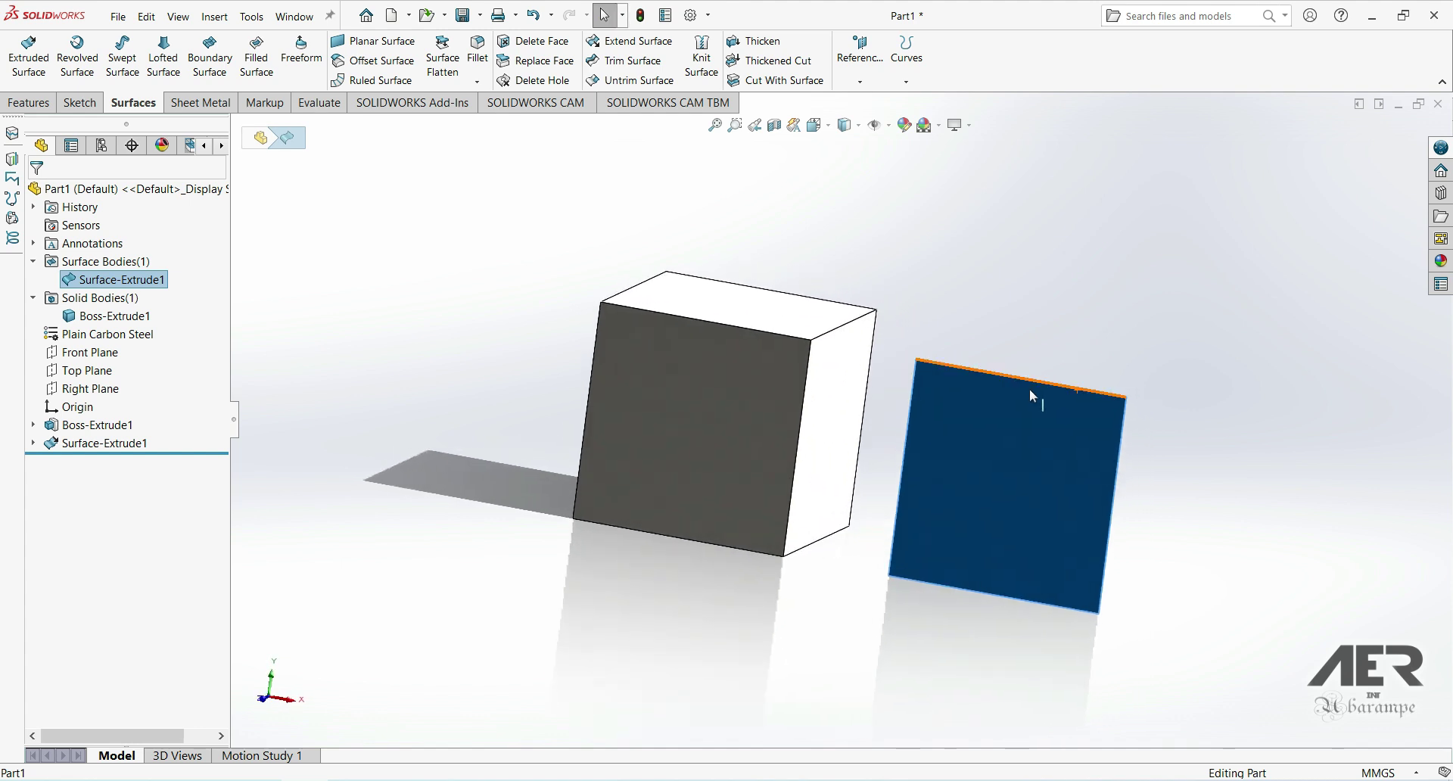
mouse_move(989, 551)
middle_down()
mouse_move(801, 579)
mouse_move(808, 589)
middle_up()
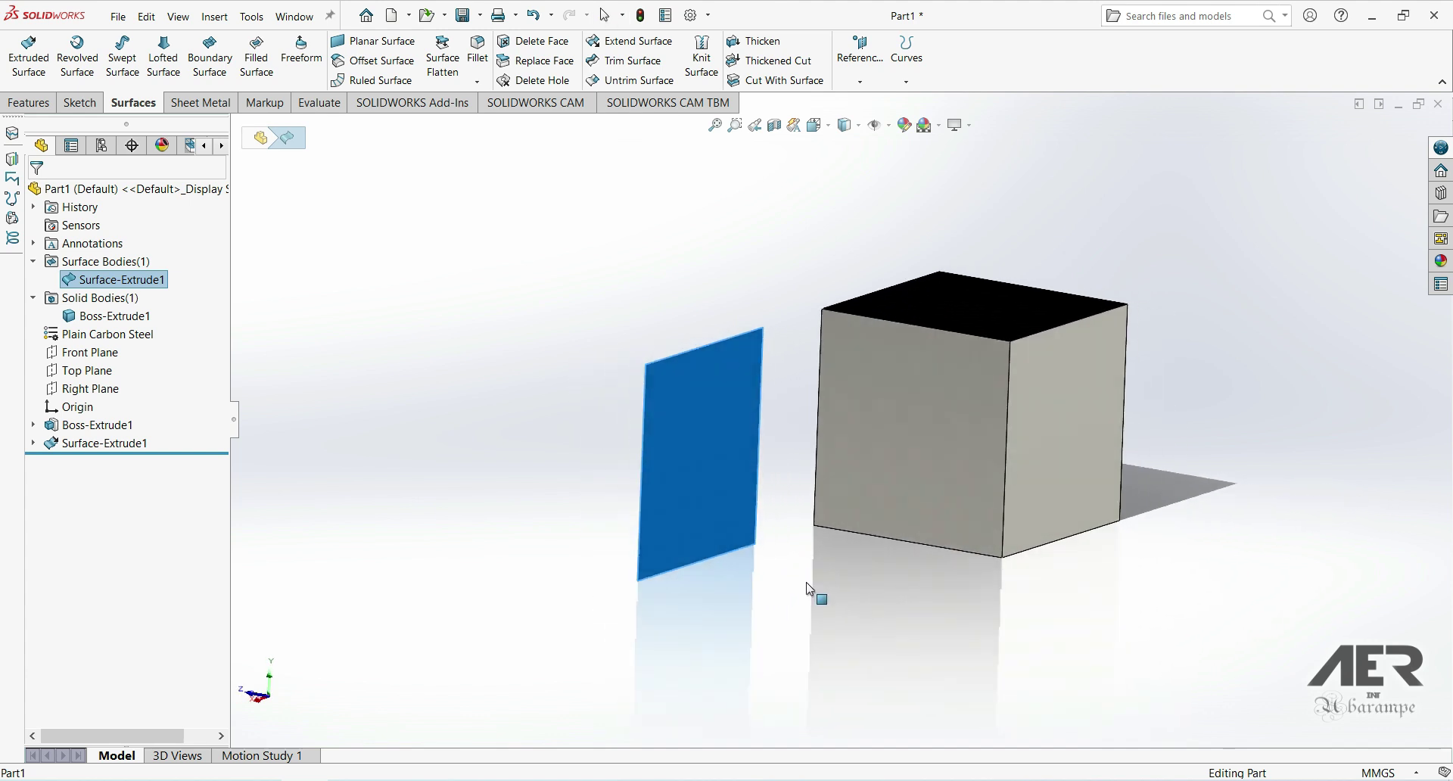
click(703, 488)
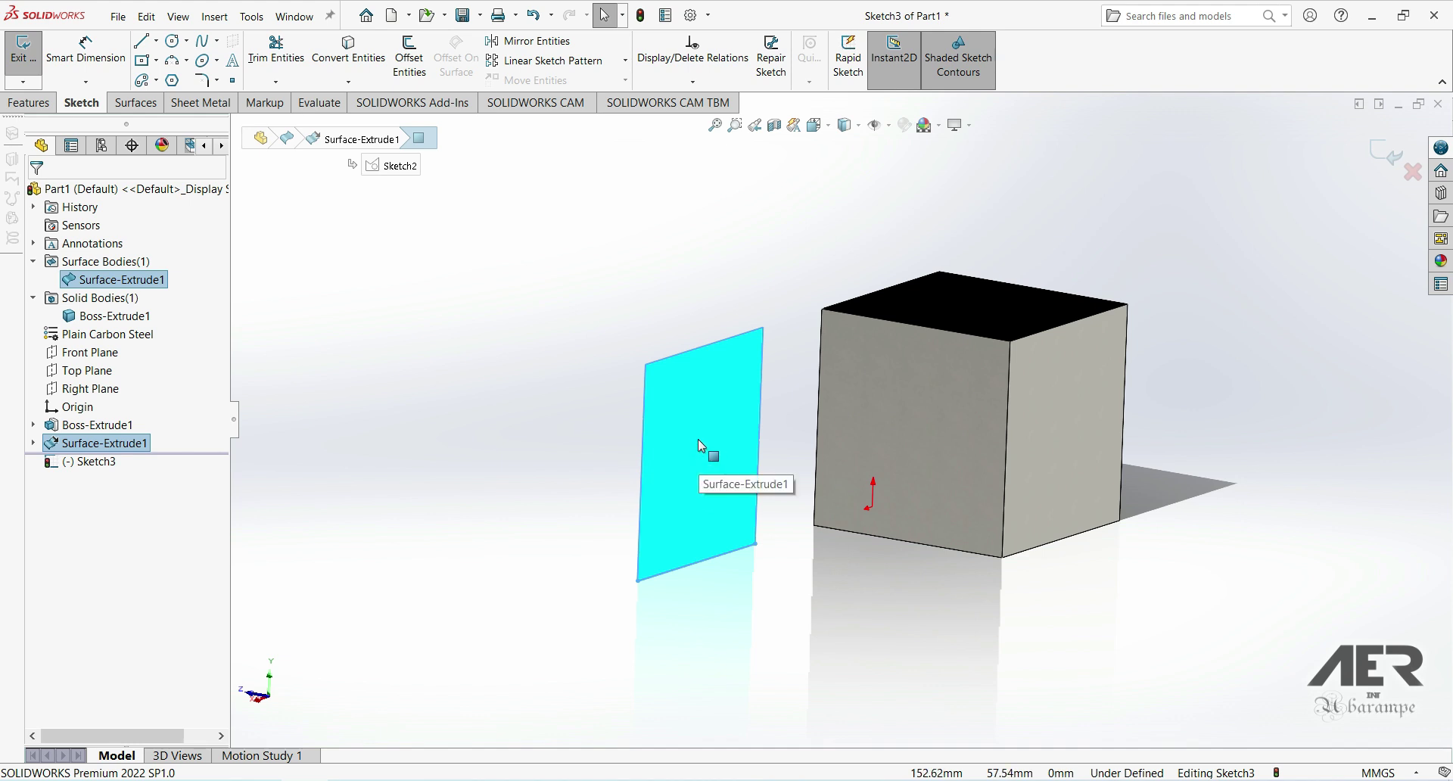
- Convert Surface-Extrude1's four edges into Sketch3 and orbit to view the outline
click(584, 463)
click(739, 463)
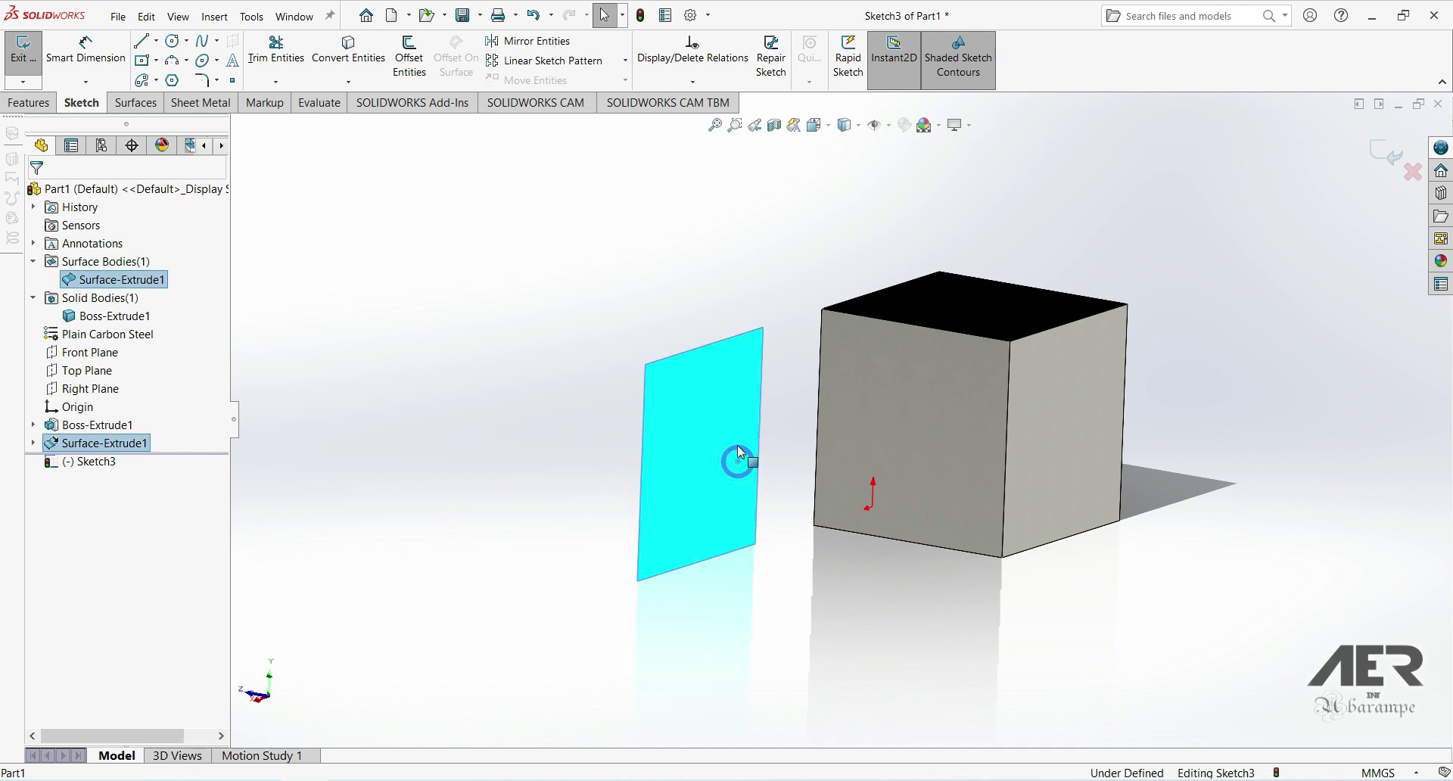
click(356, 69)
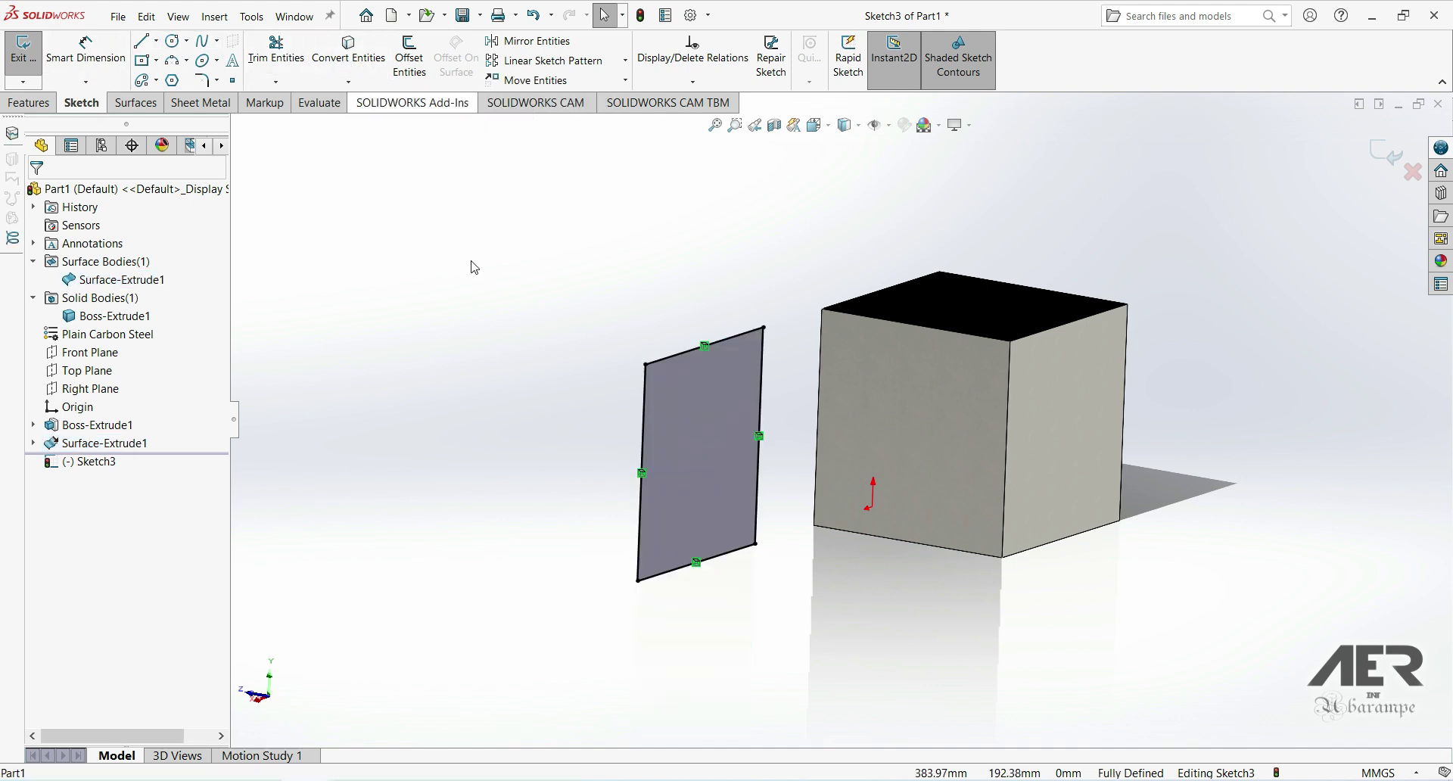
scroll(757, 405, down, 3)
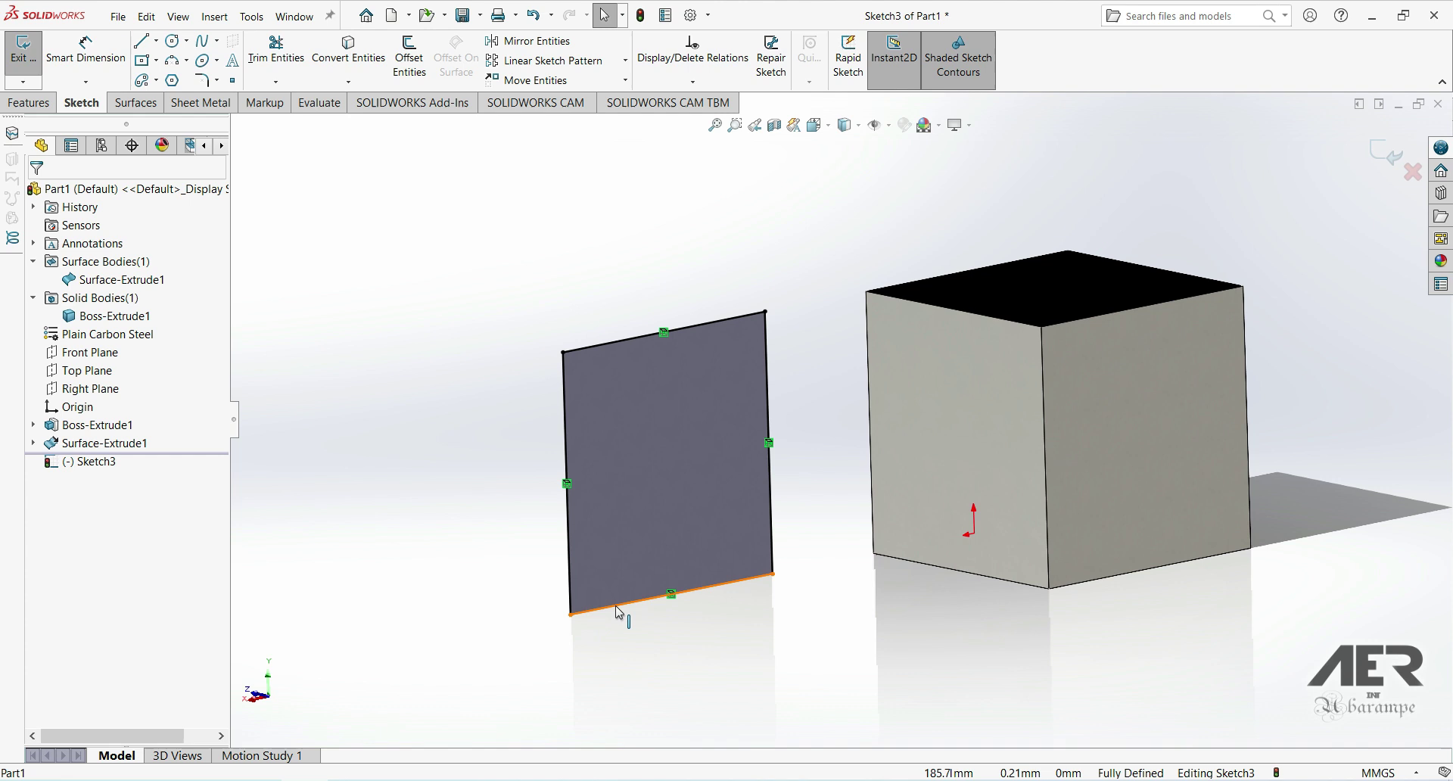
mouse_move(597, 361)
middle_down()
mouse_move(704, 333)
mouse_move(756, 510)
mouse_move(905, 494)
mouse_move(911, 541)
middle_up()
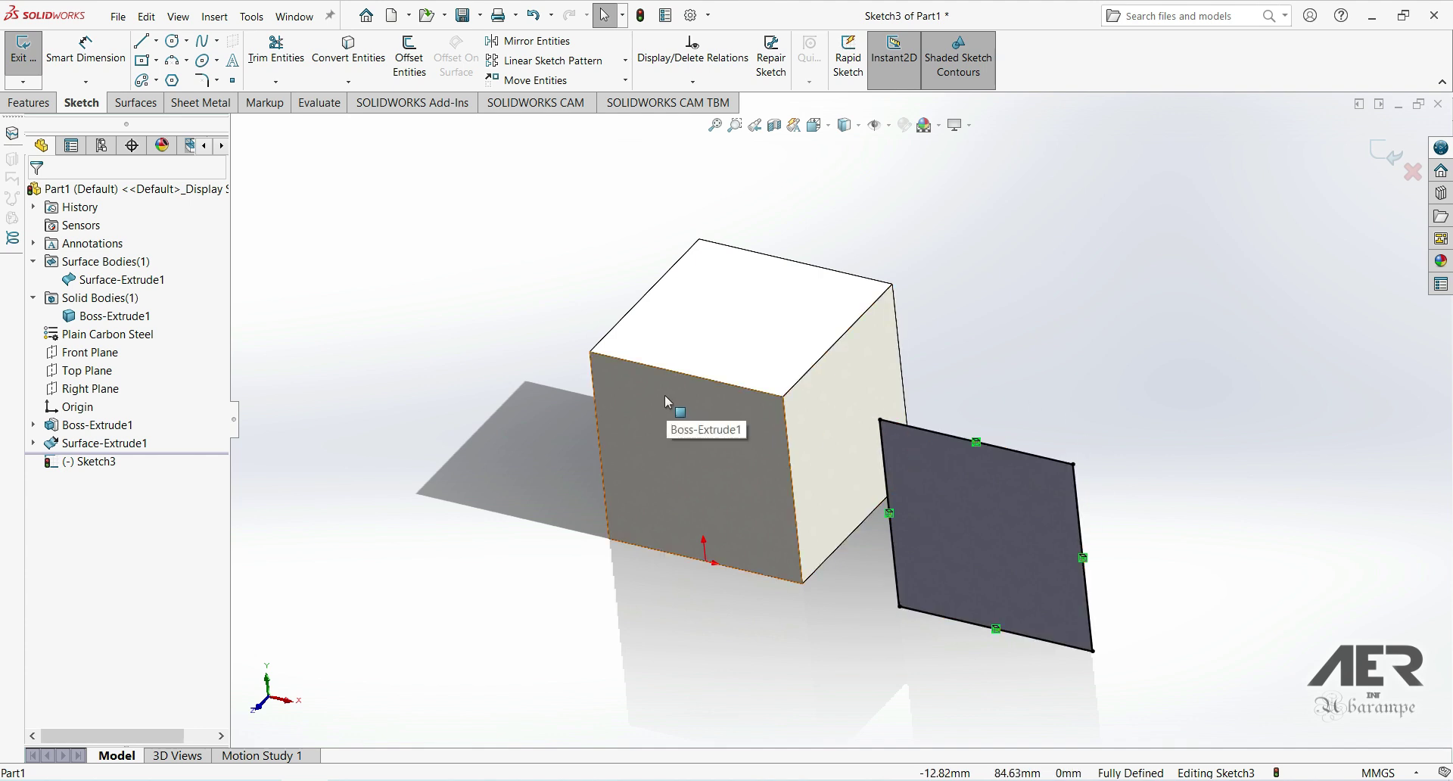
- Surface-extrude the square outline Blind 100 mm, direction reversed away from the cube
click(137, 104)
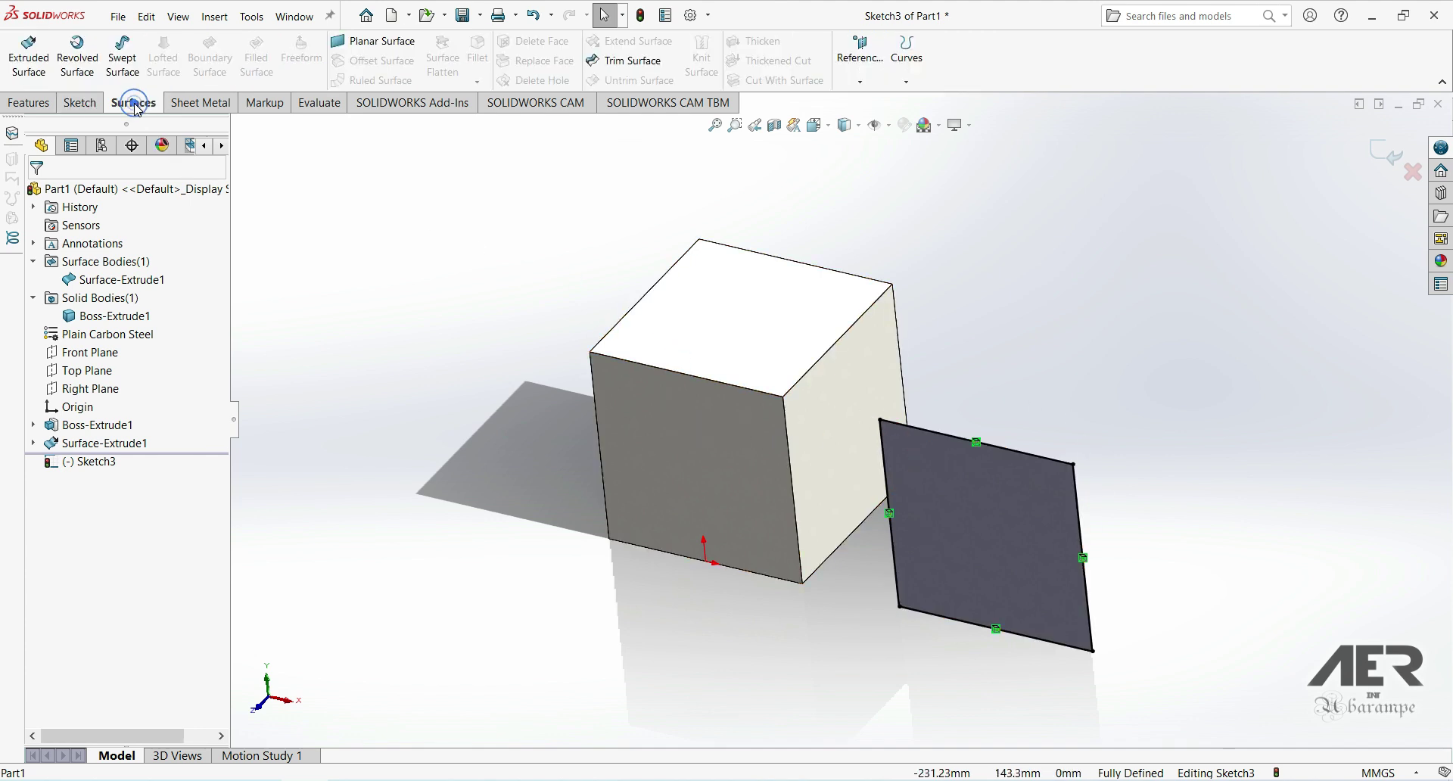
click(29, 56)
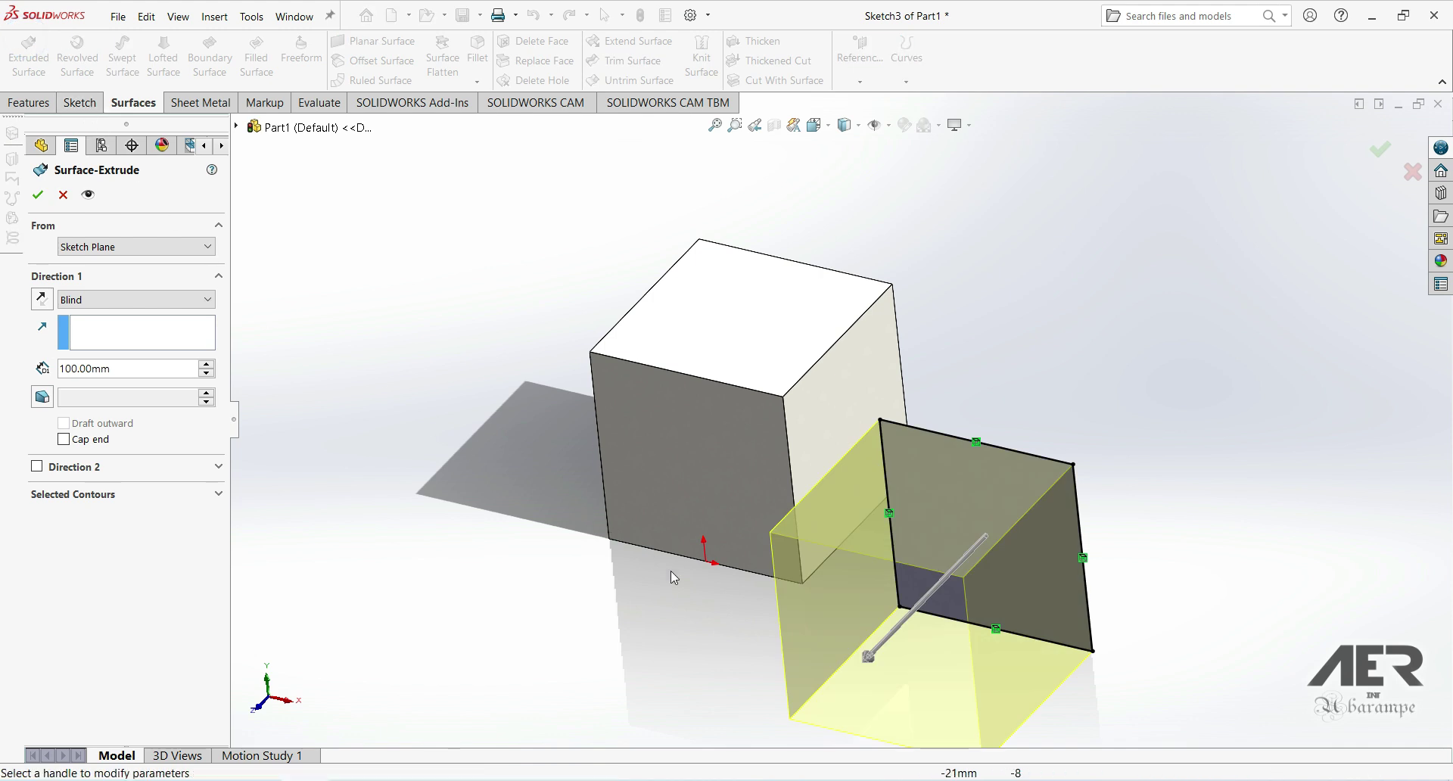
key(z)
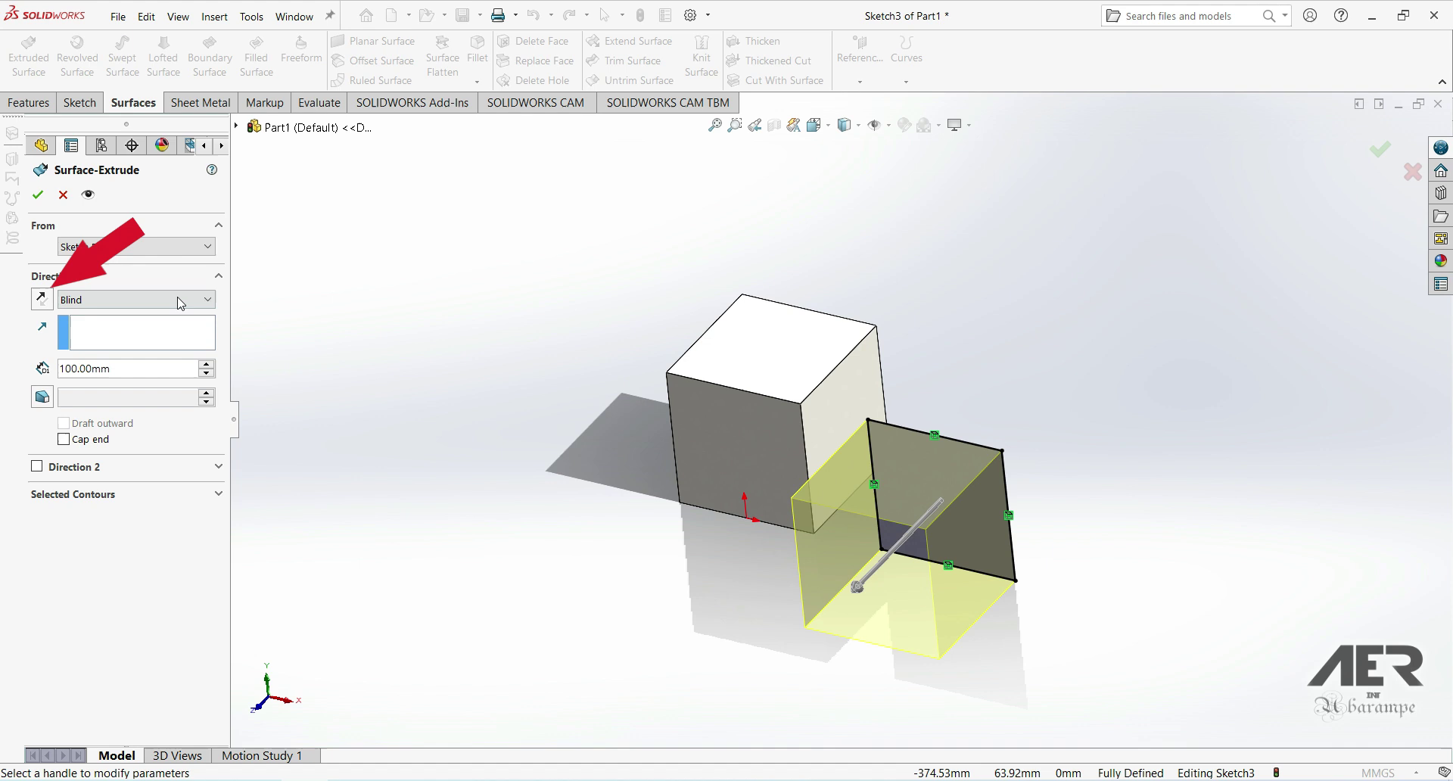
click(48, 306)
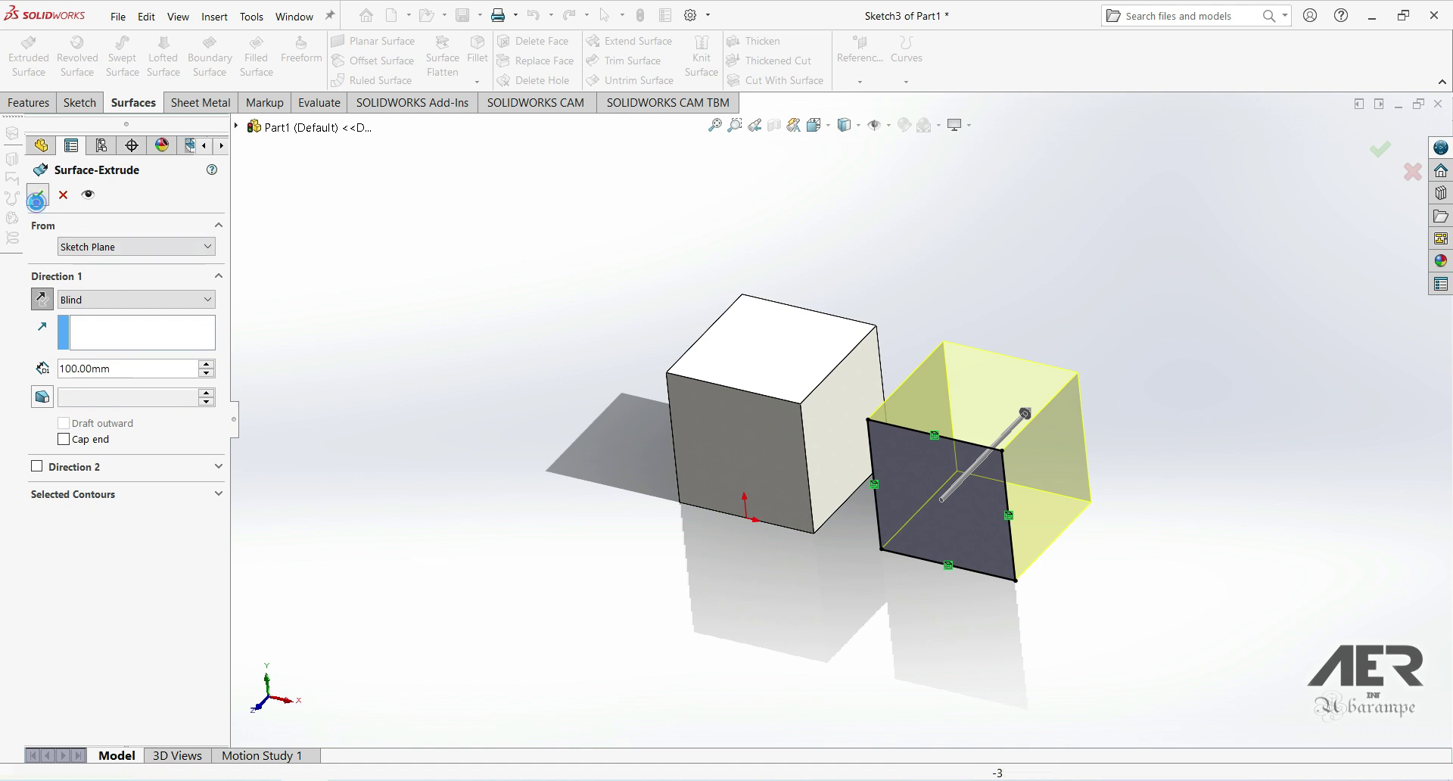
click(37, 194)
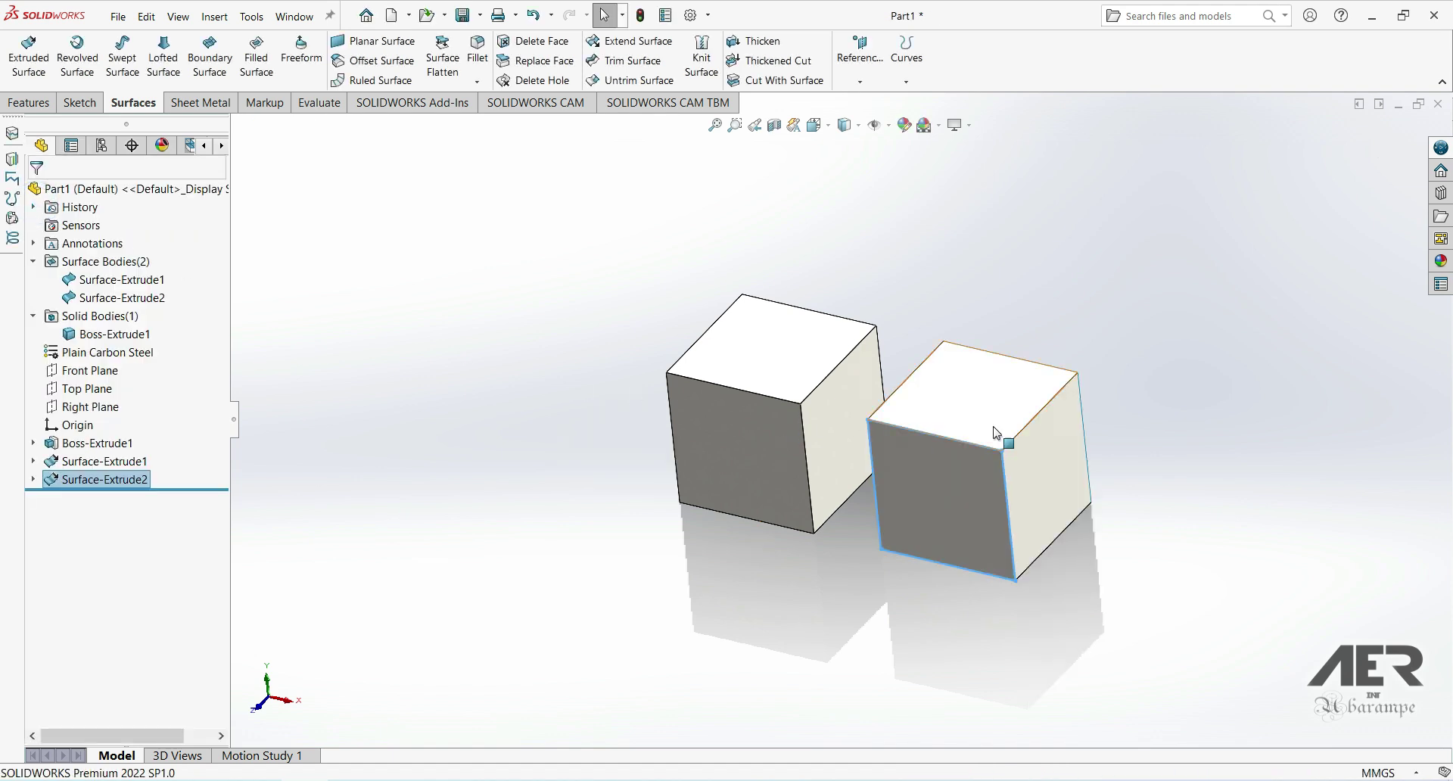
- Highlight Surface-Extrude1 and Surface-Extrude2, orbiting to see the open four-walled surface box
scroll(1037, 410, down, 1)
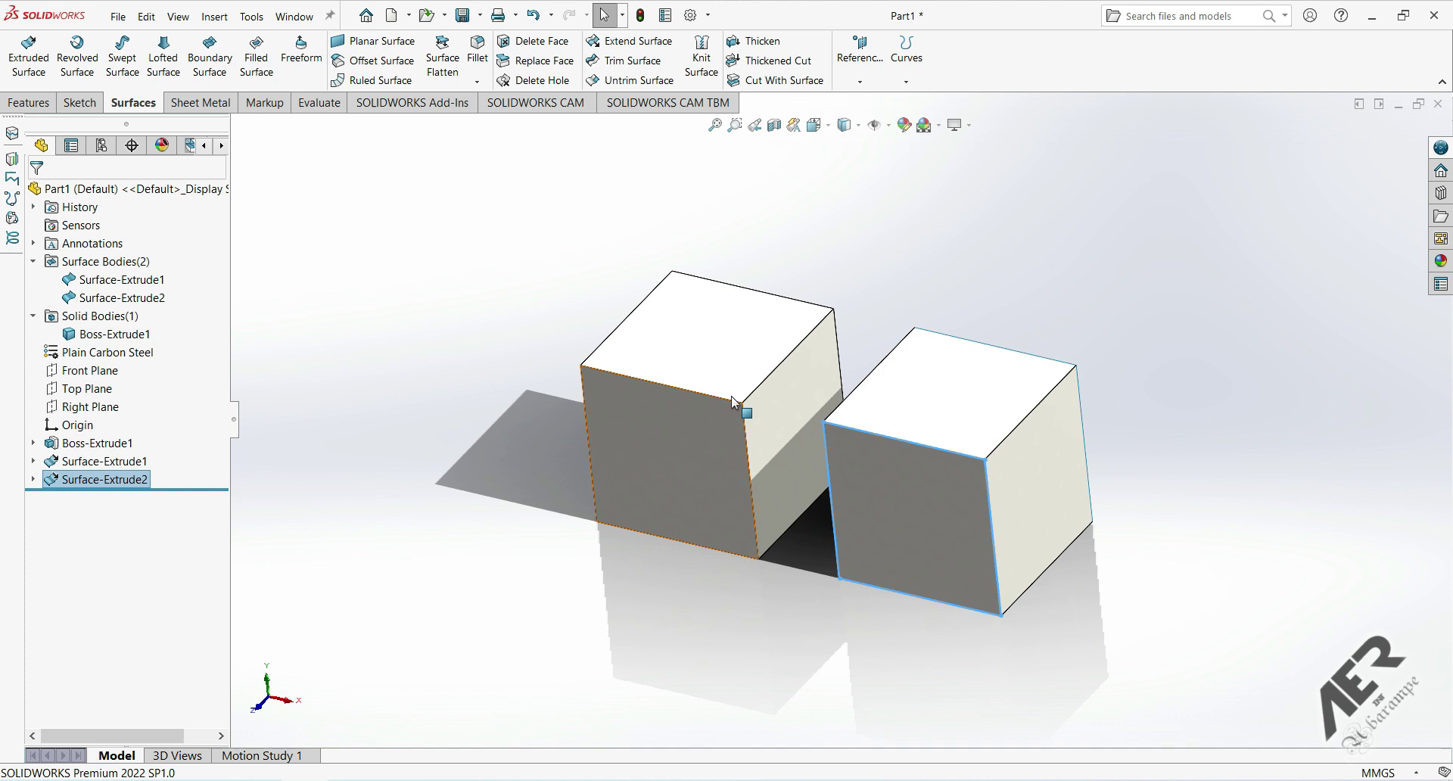
click(110, 281)
click(114, 298)
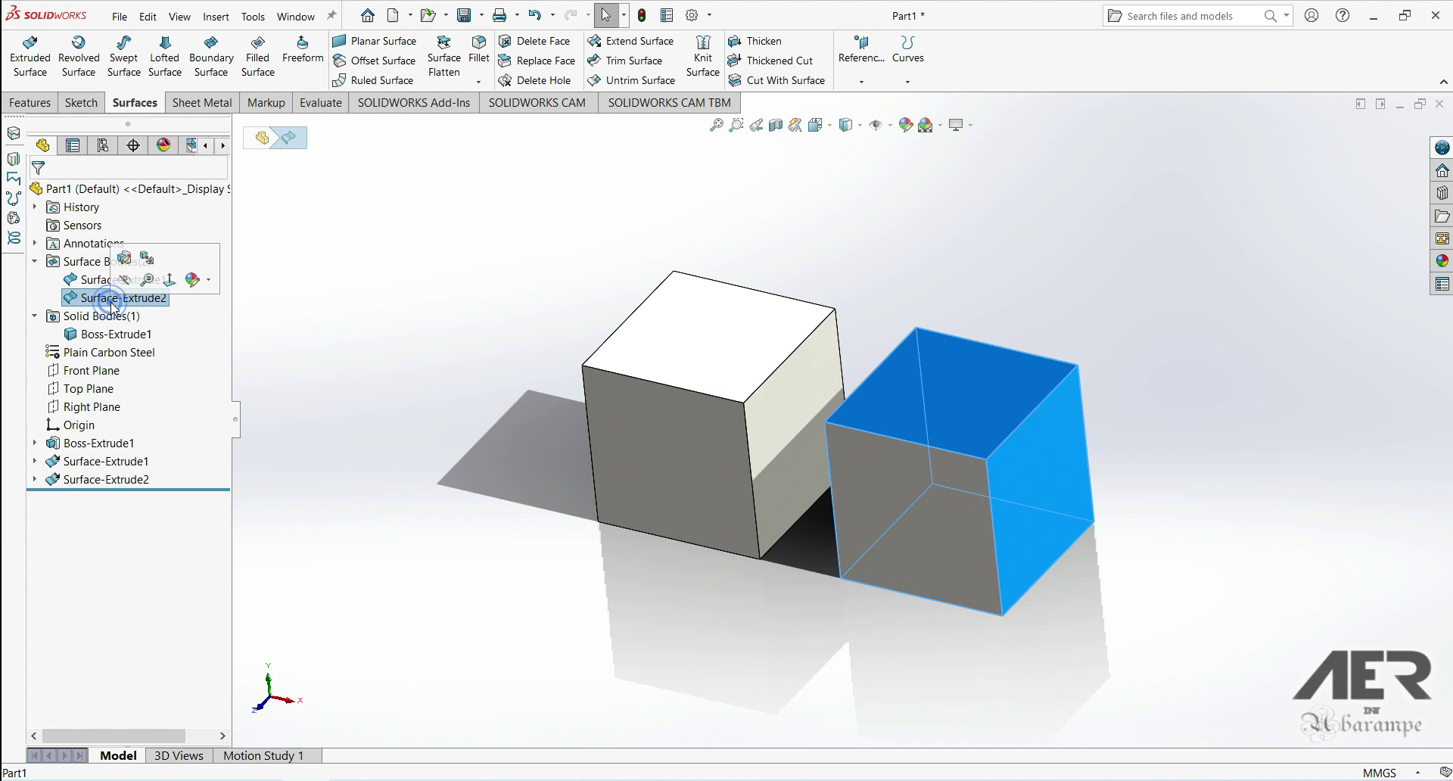
mouse_move(937, 461)
middle_down()
mouse_move(744, 469)
mouse_move(950, 467)
mouse_move(909, 458)
middle_up()
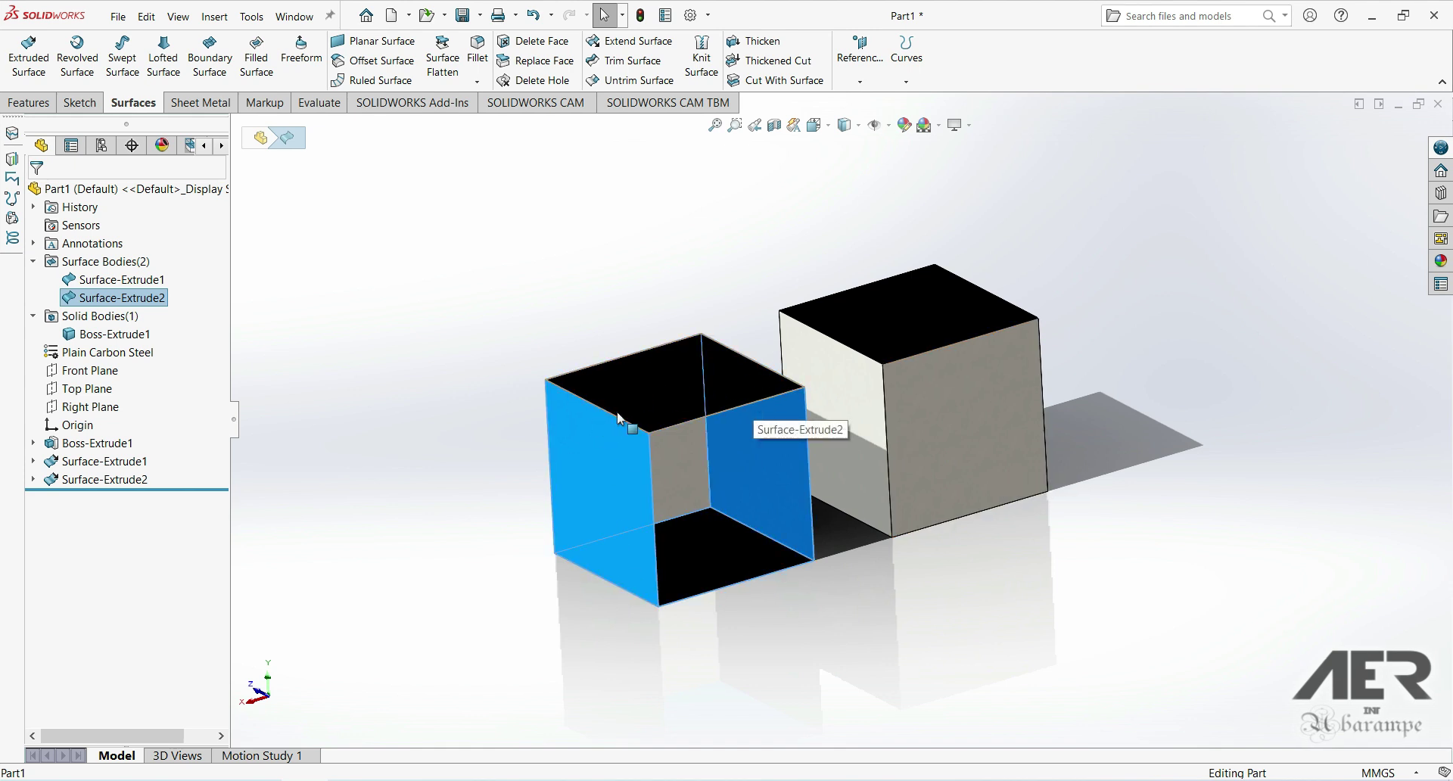
middle_drag(624, 531, 628, 531)
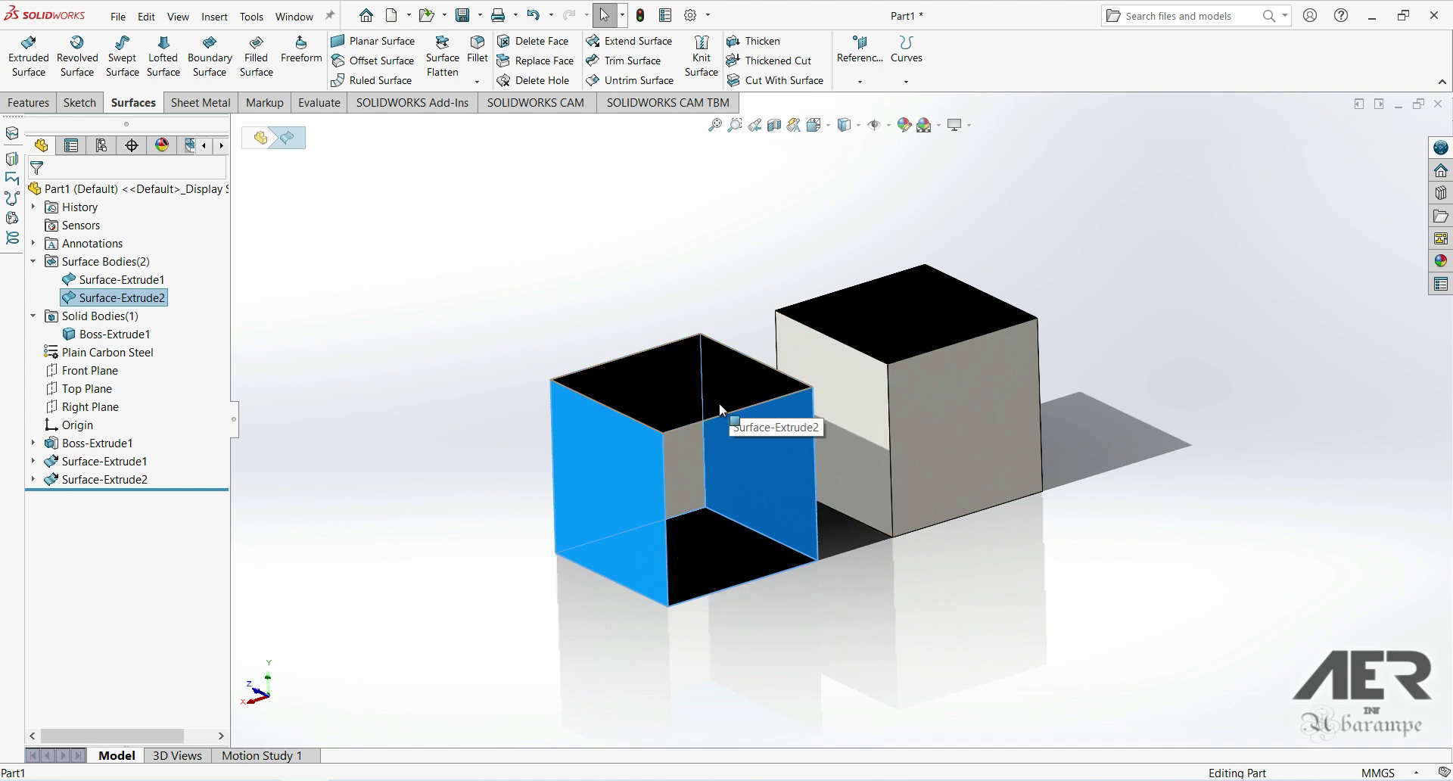
click(478, 294)
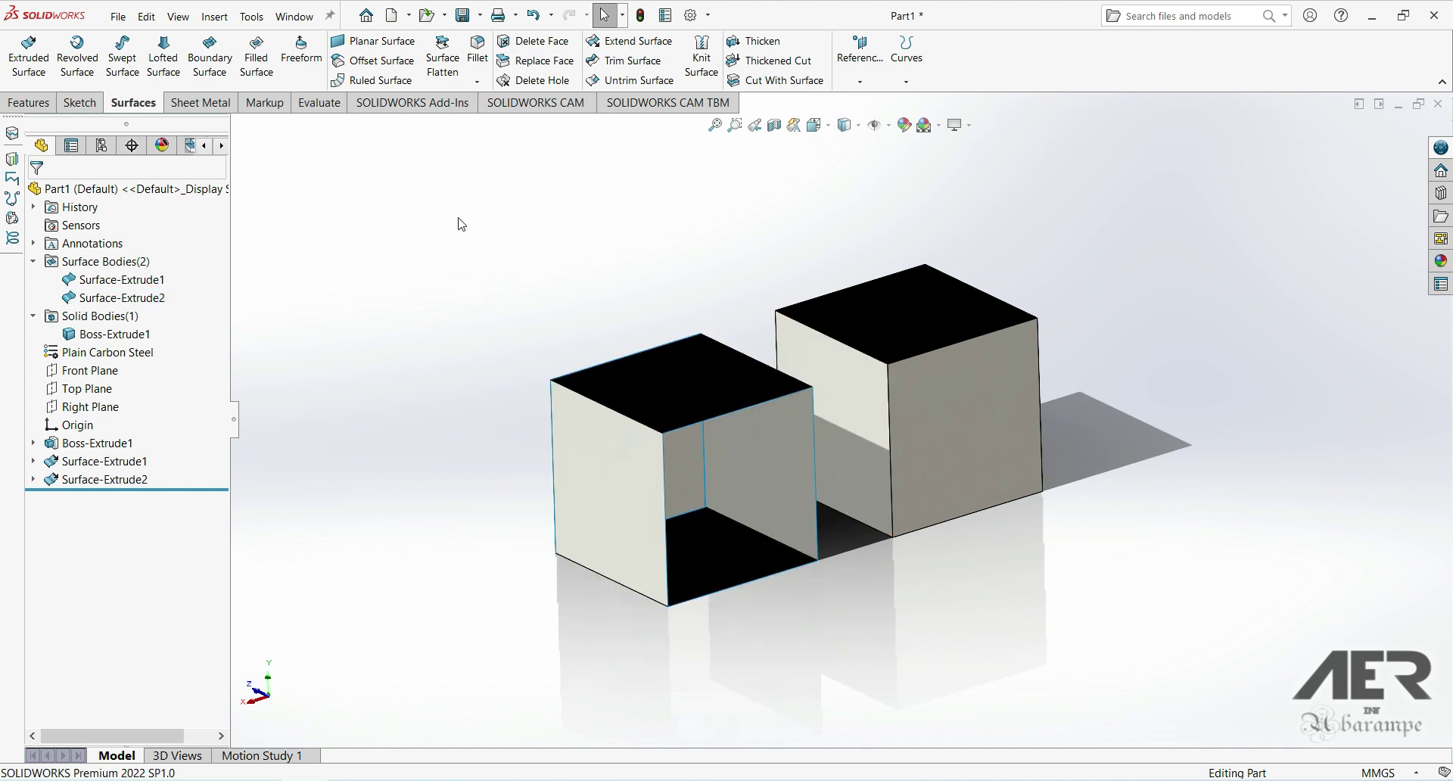
- Measure two opposite side faces of the open cube and expand the full results
click(318, 105)
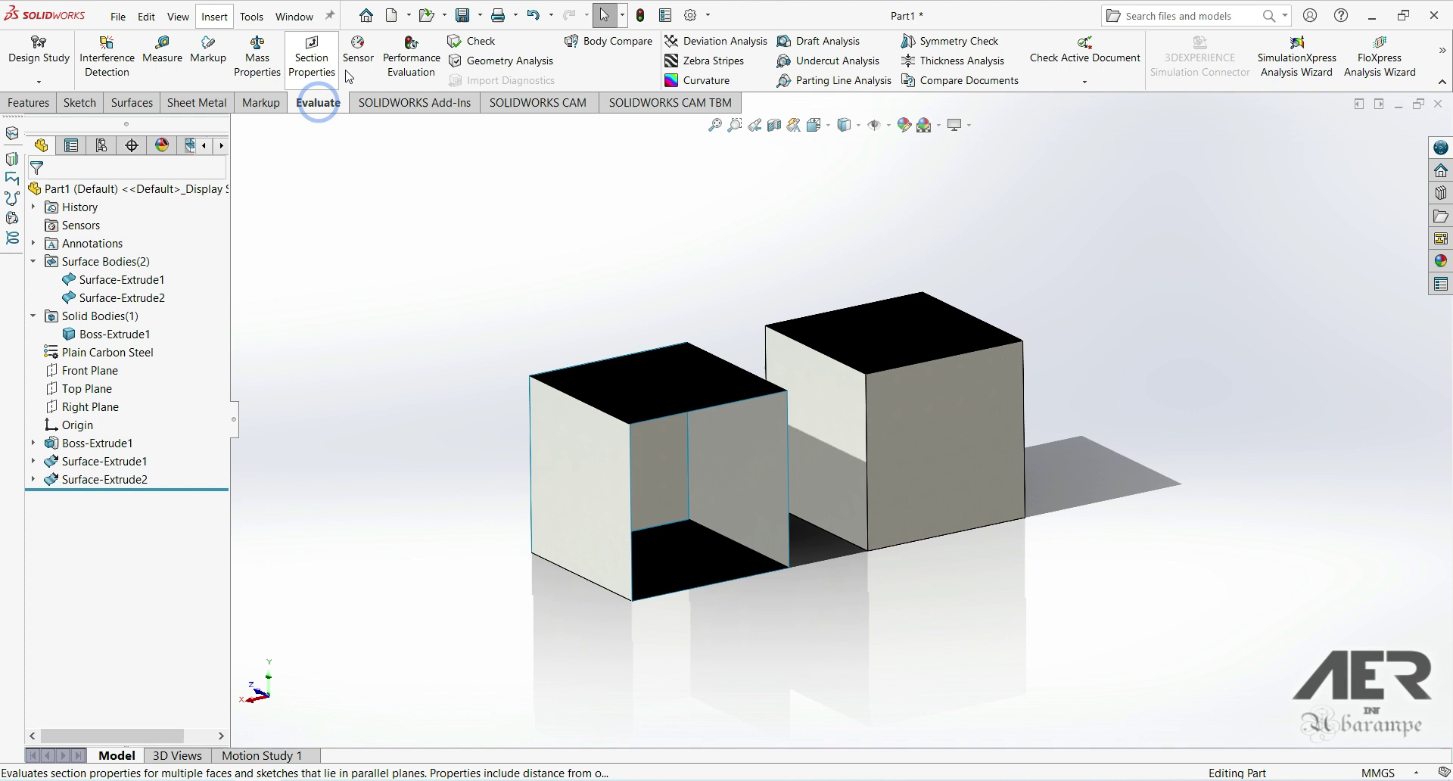
click(162, 50)
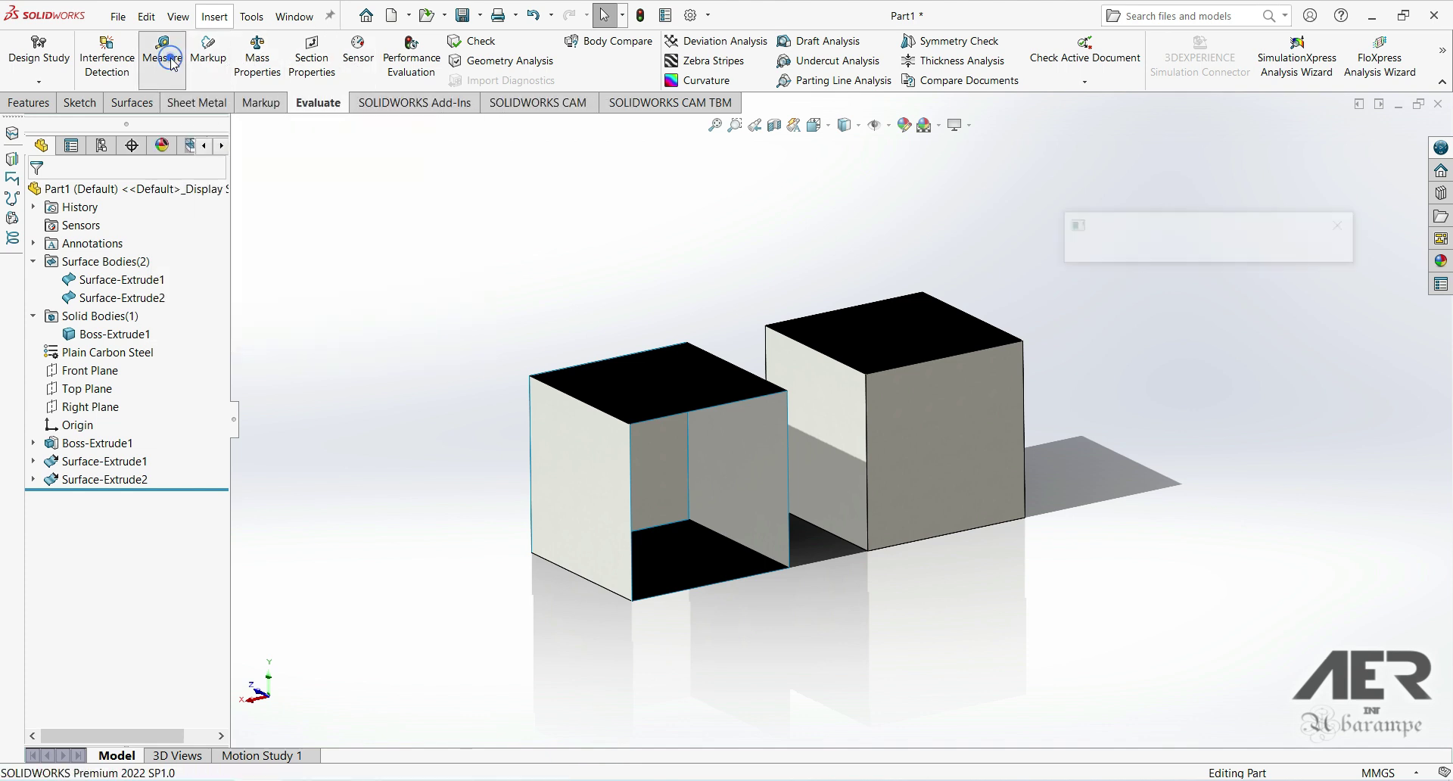
click(594, 496)
mouse_move(594, 496)
middle_down()
mouse_move(782, 470)
mouse_move(764, 462)
middle_up()
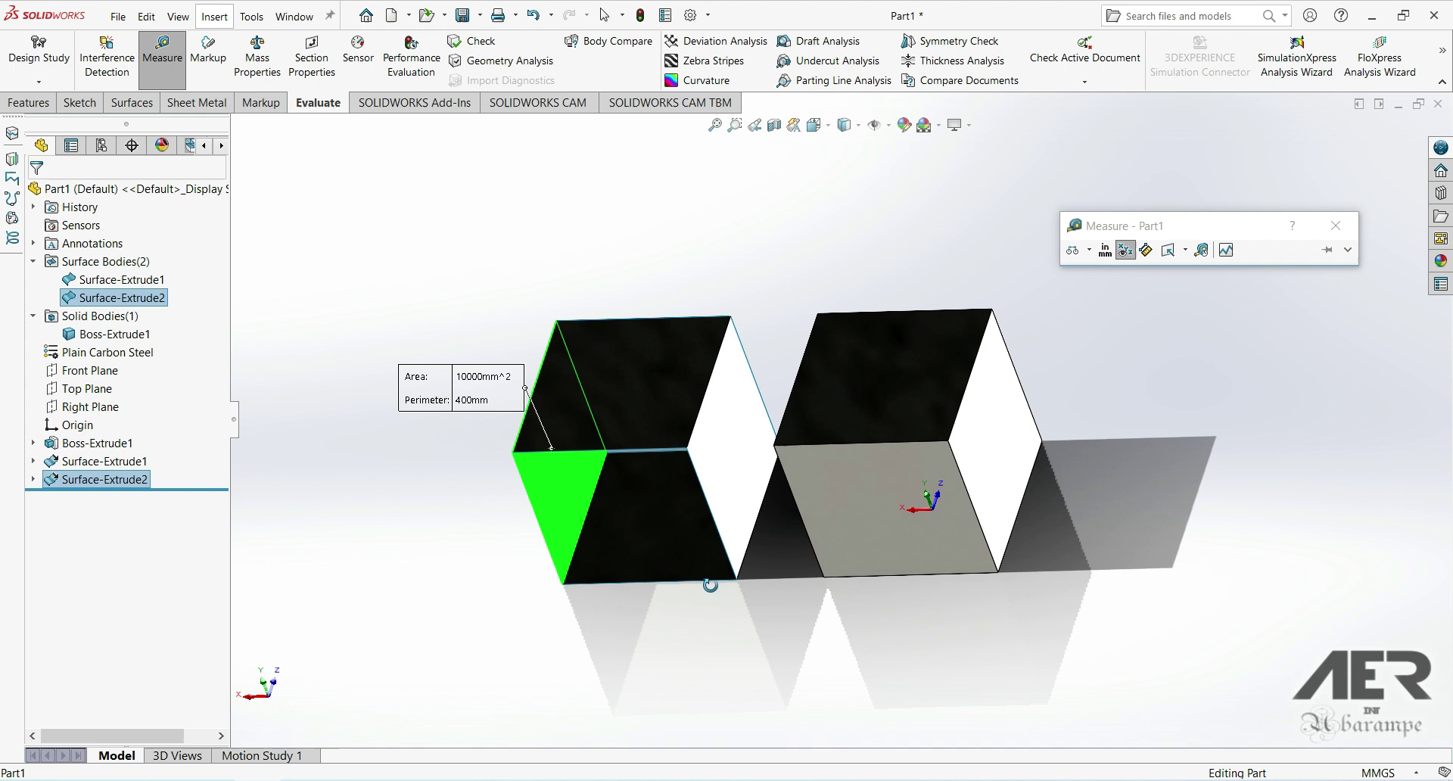
click(735, 435)
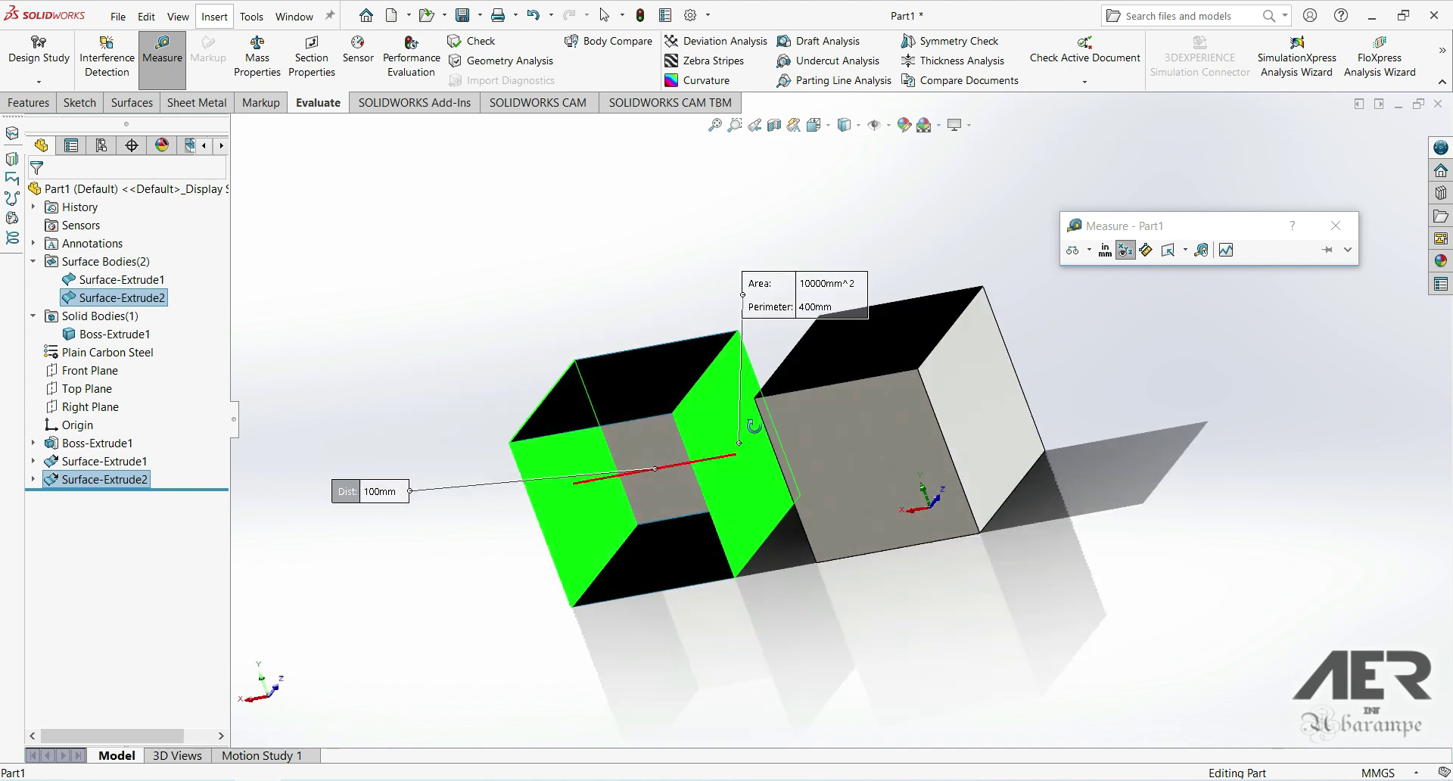
middle_drag(782, 454, 799, 421)
click(1348, 251)
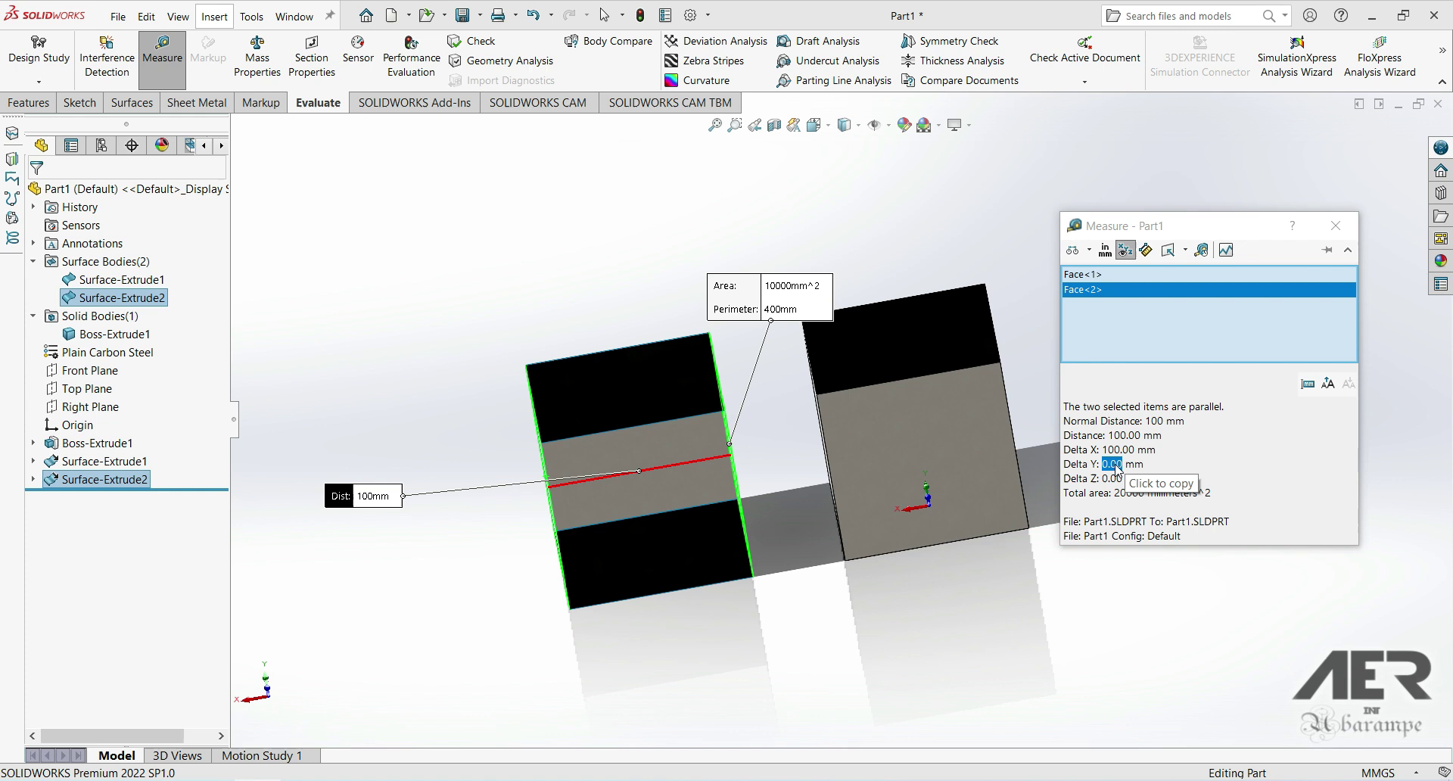
mouse_move(1045, 553)
middle_down()
mouse_move(871, 508)
mouse_move(657, 376)
middle_up()
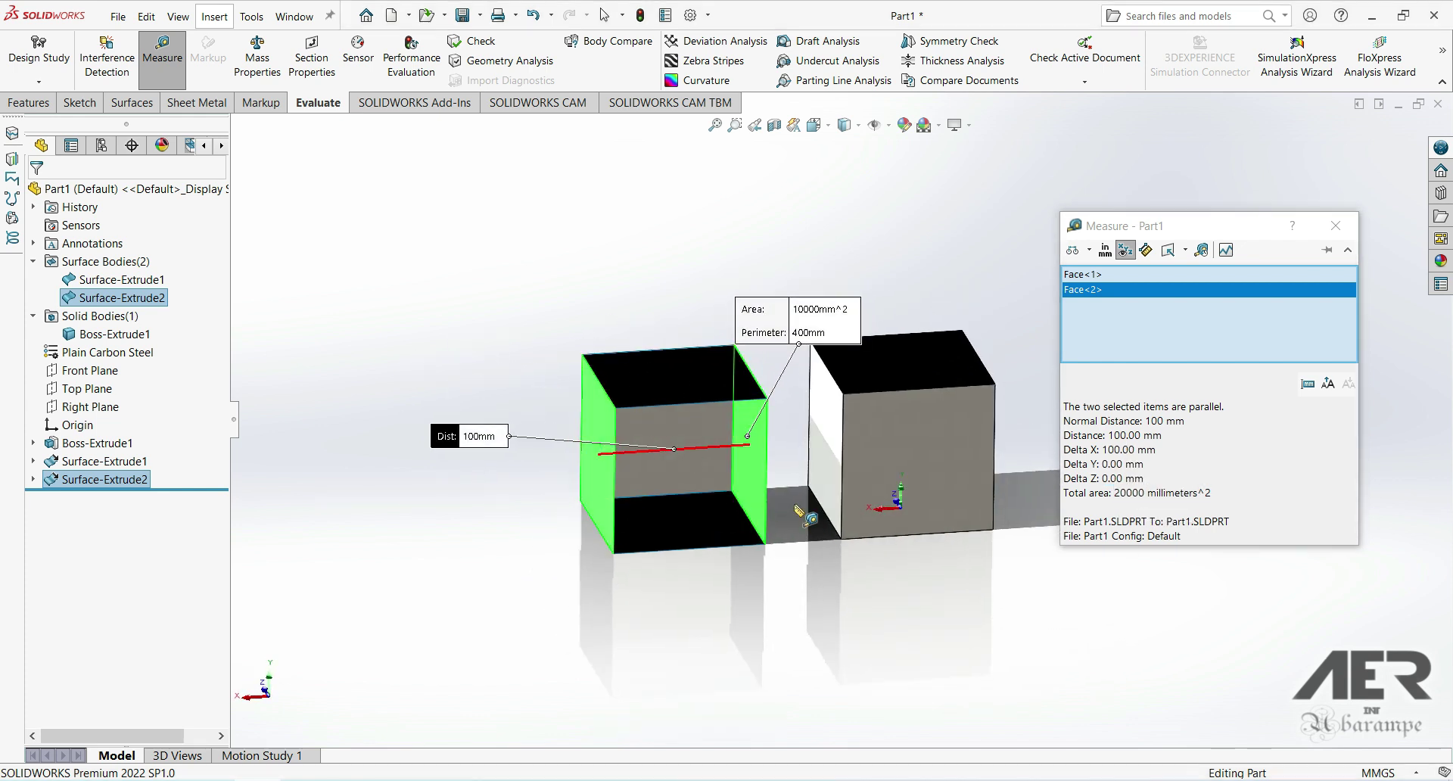
click(829, 615)
- Re-measure the opposite walls, confirming 10,000 mm² each and 100 mm apart, then close Measure
middle_drag(821, 613, 754, 425)
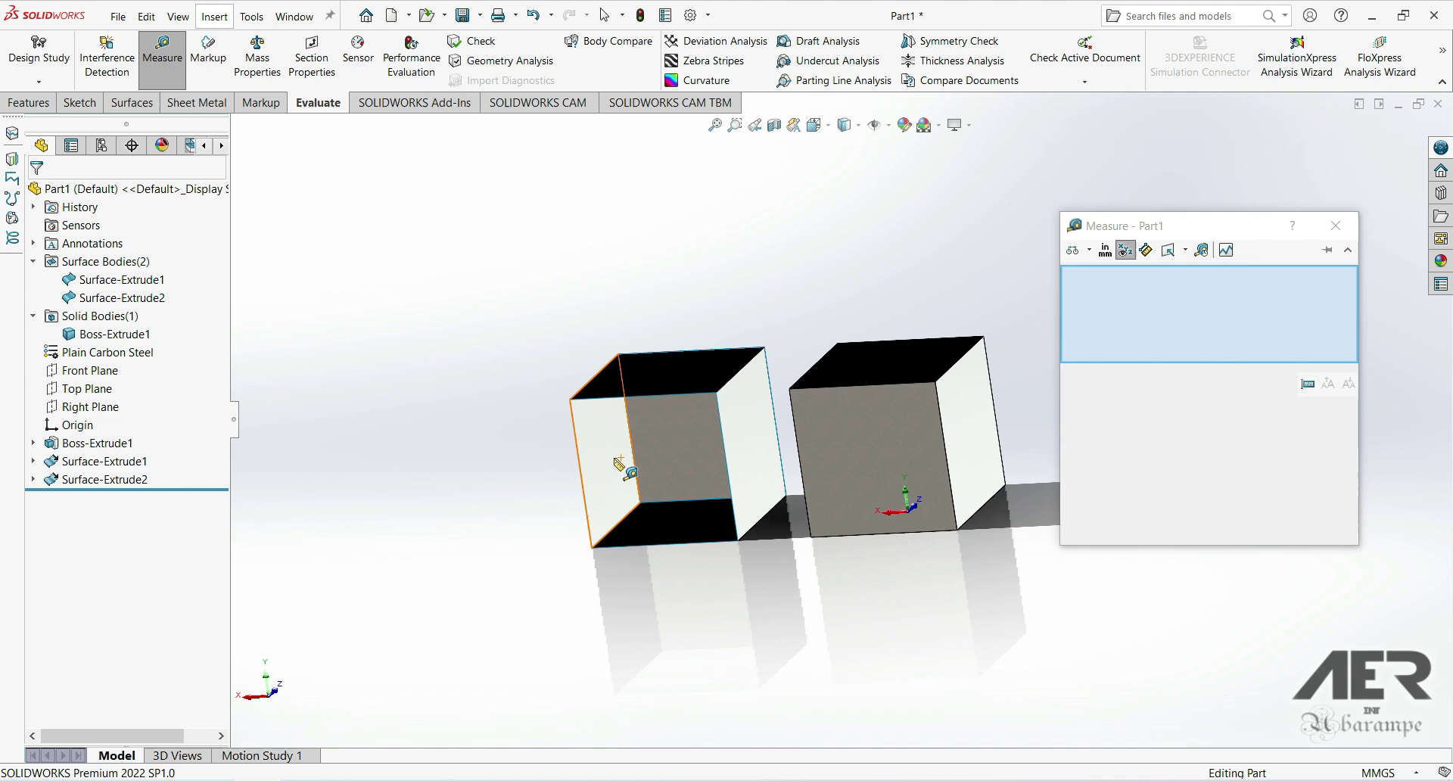
click(598, 479)
mouse_move(575, 473)
middle_down()
mouse_move(682, 428)
mouse_move(780, 477)
middle_up()
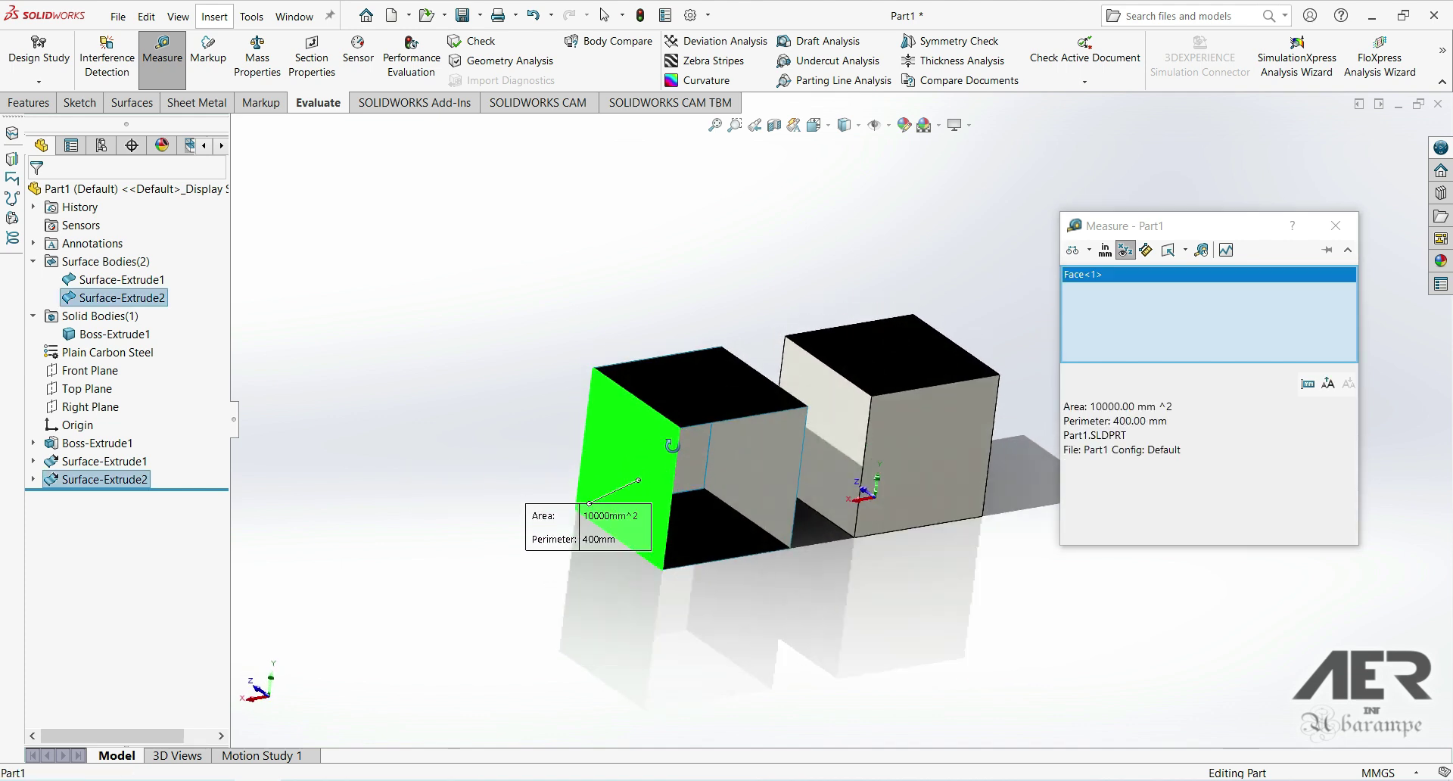
click(780, 477)
mouse_move(795, 424)
middle_down()
mouse_move(759, 395)
mouse_move(777, 483)
middle_up()
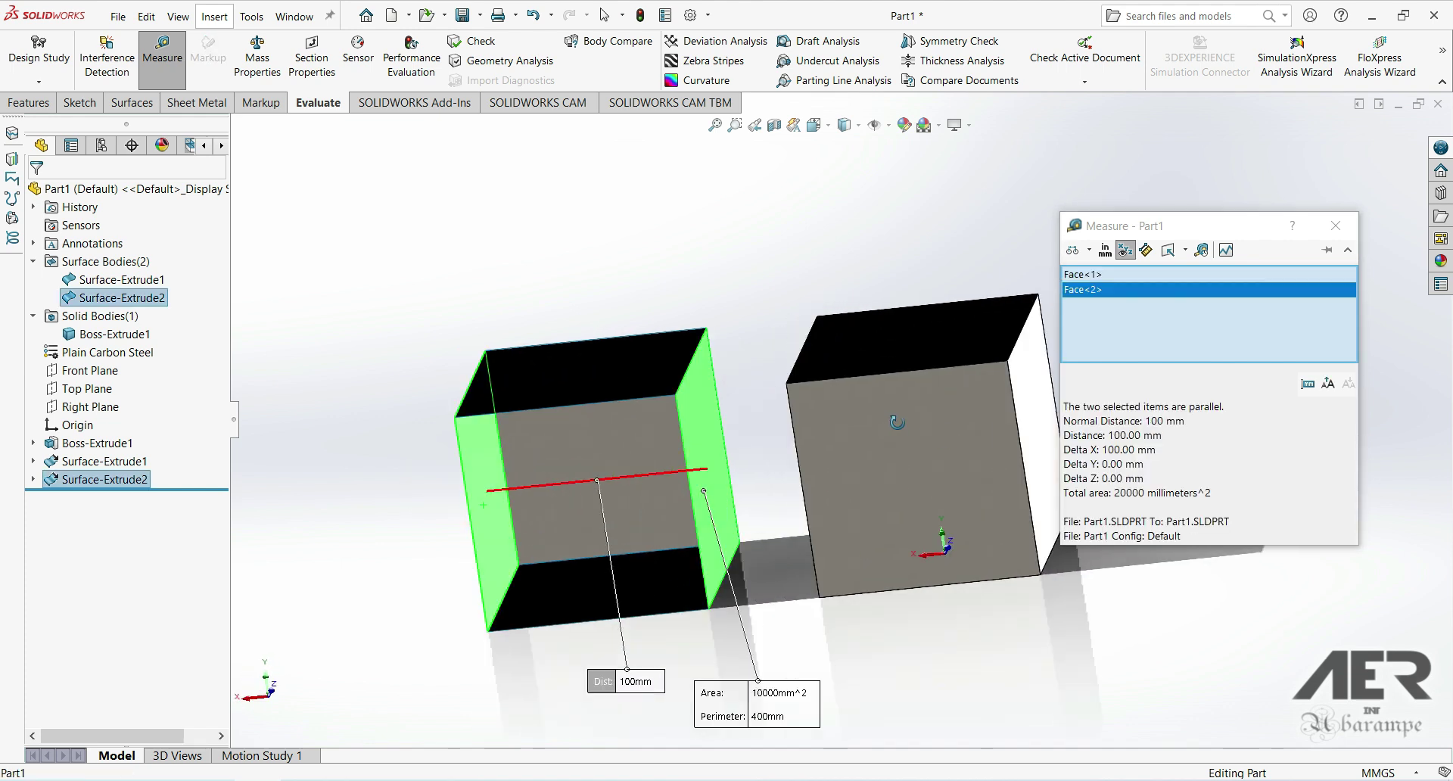
middle_drag(804, 434, 765, 436)
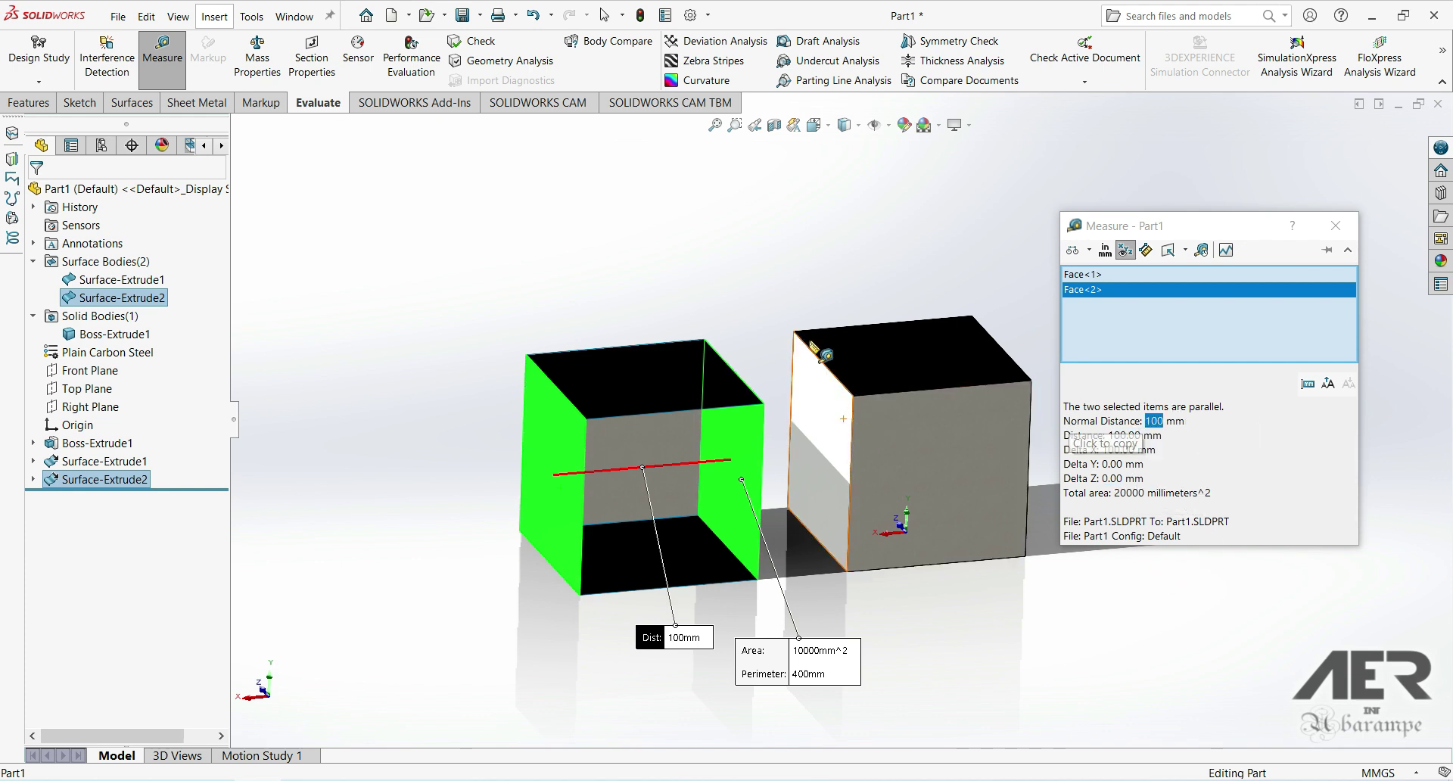
scroll(878, 429, up, 2)
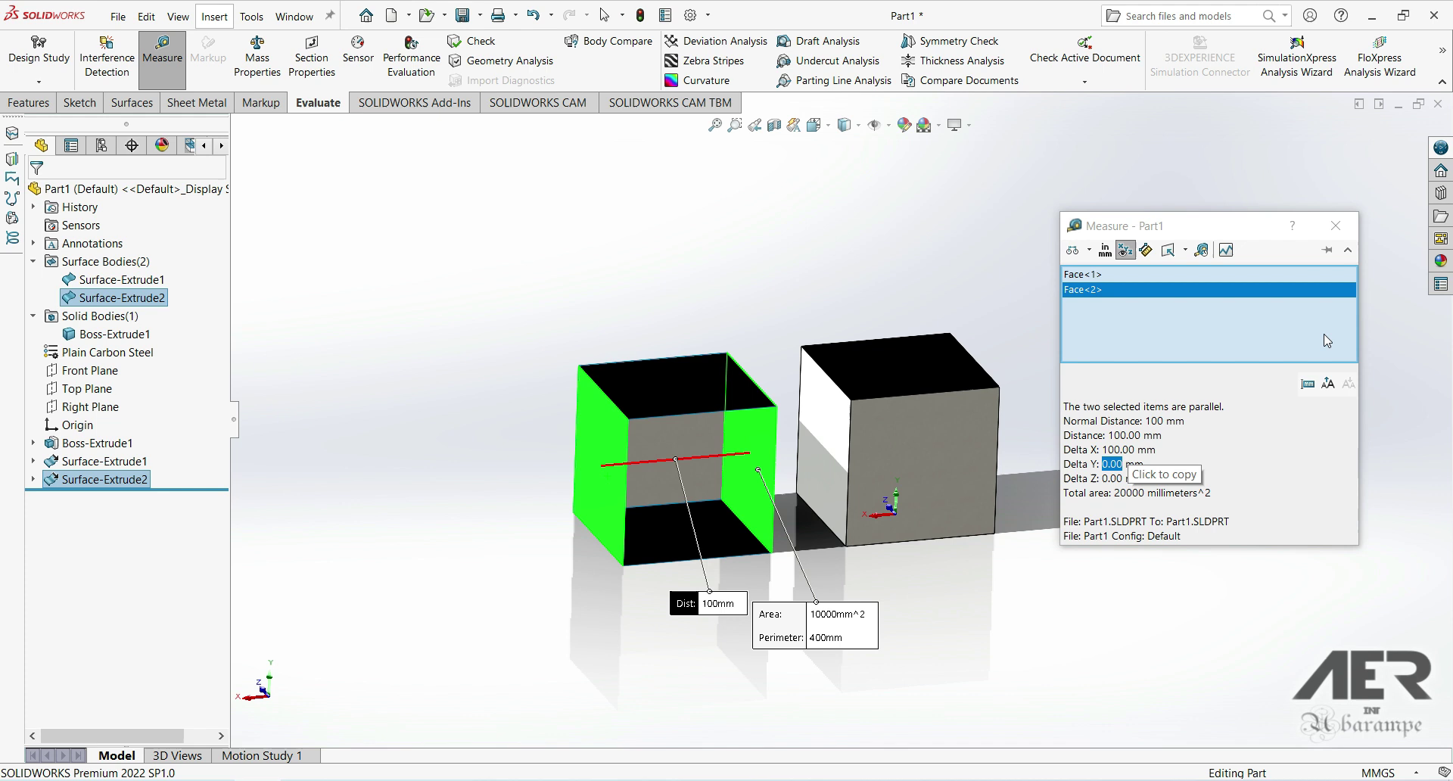
click(1344, 220)
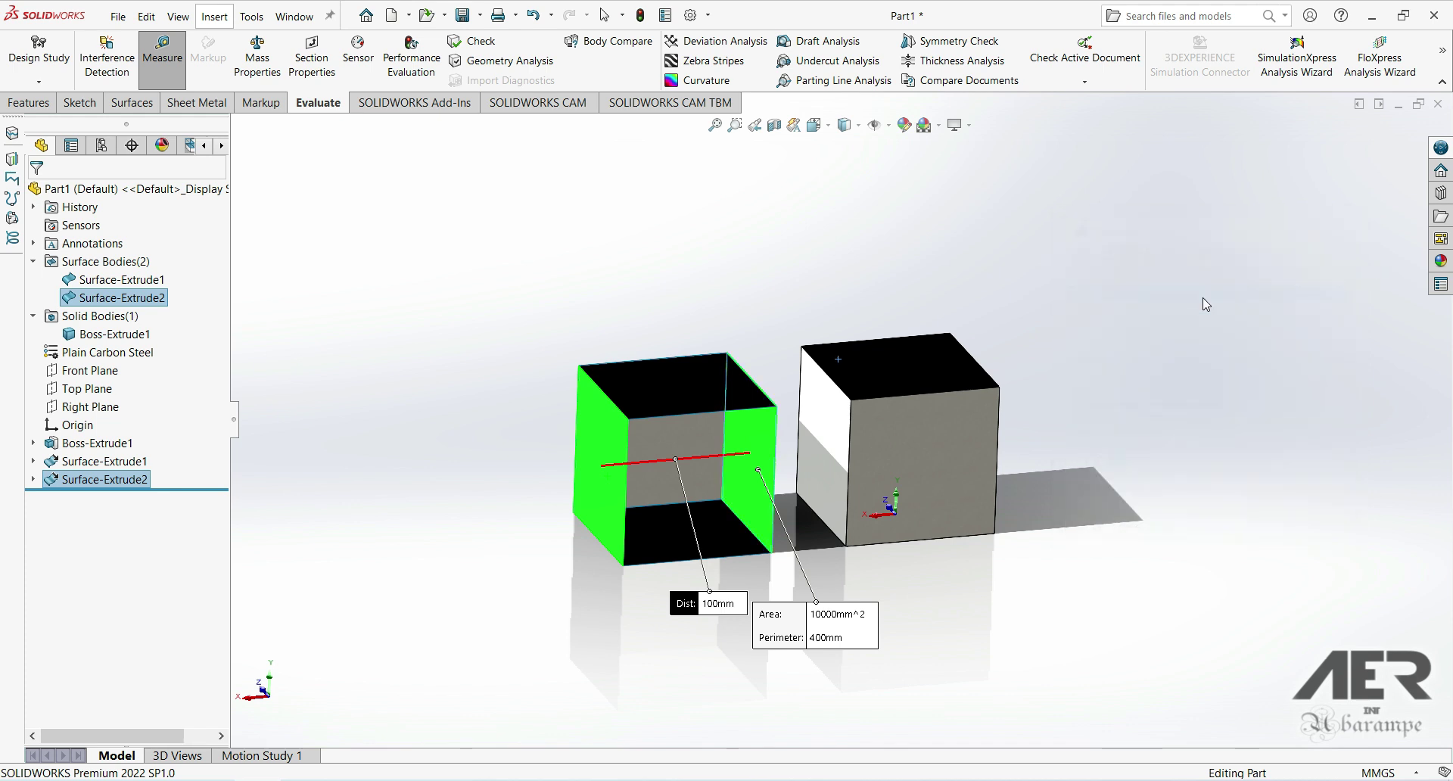
- Sketch on Surface-Extrude2 and convert its bottom front edge into a sketch line
middle_drag(545, 485, 556, 480)
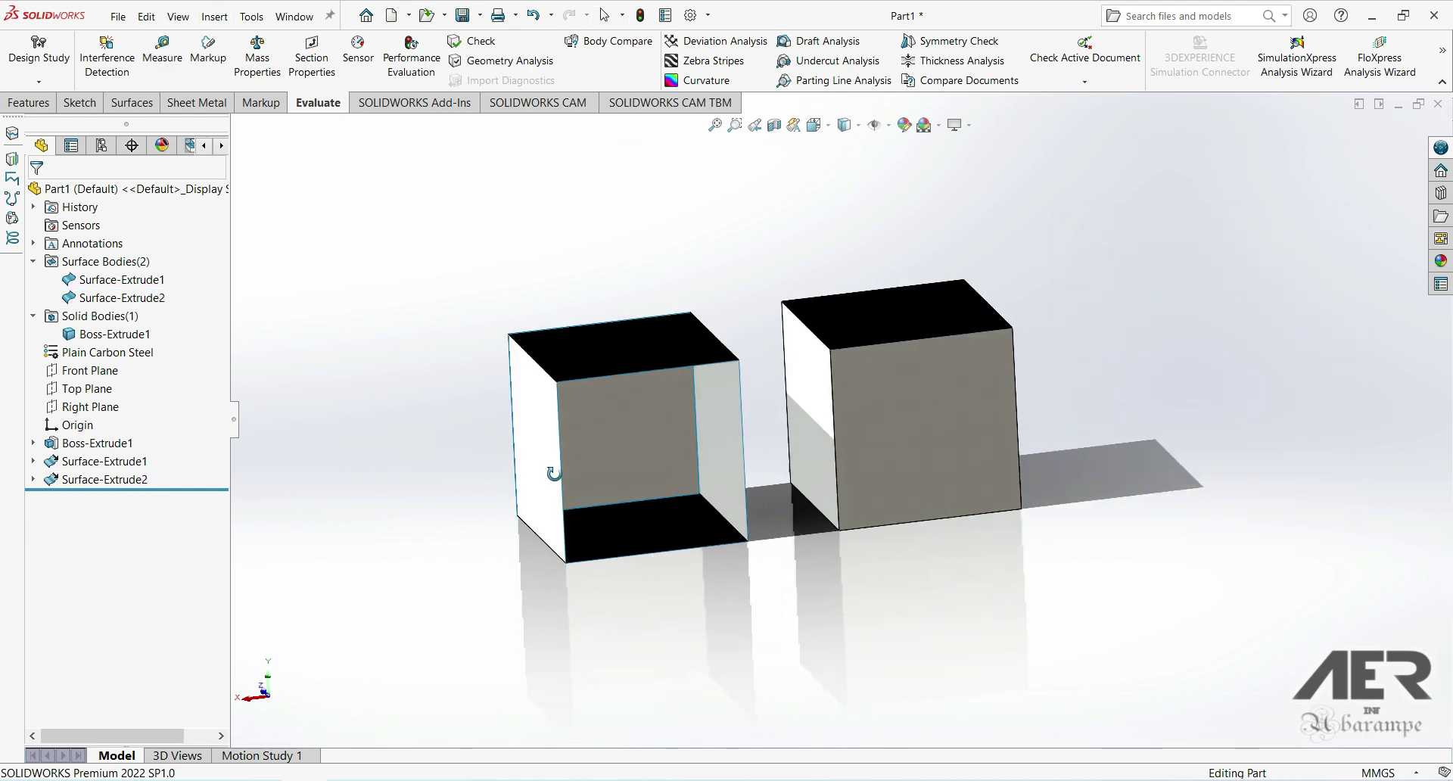
click(661, 529)
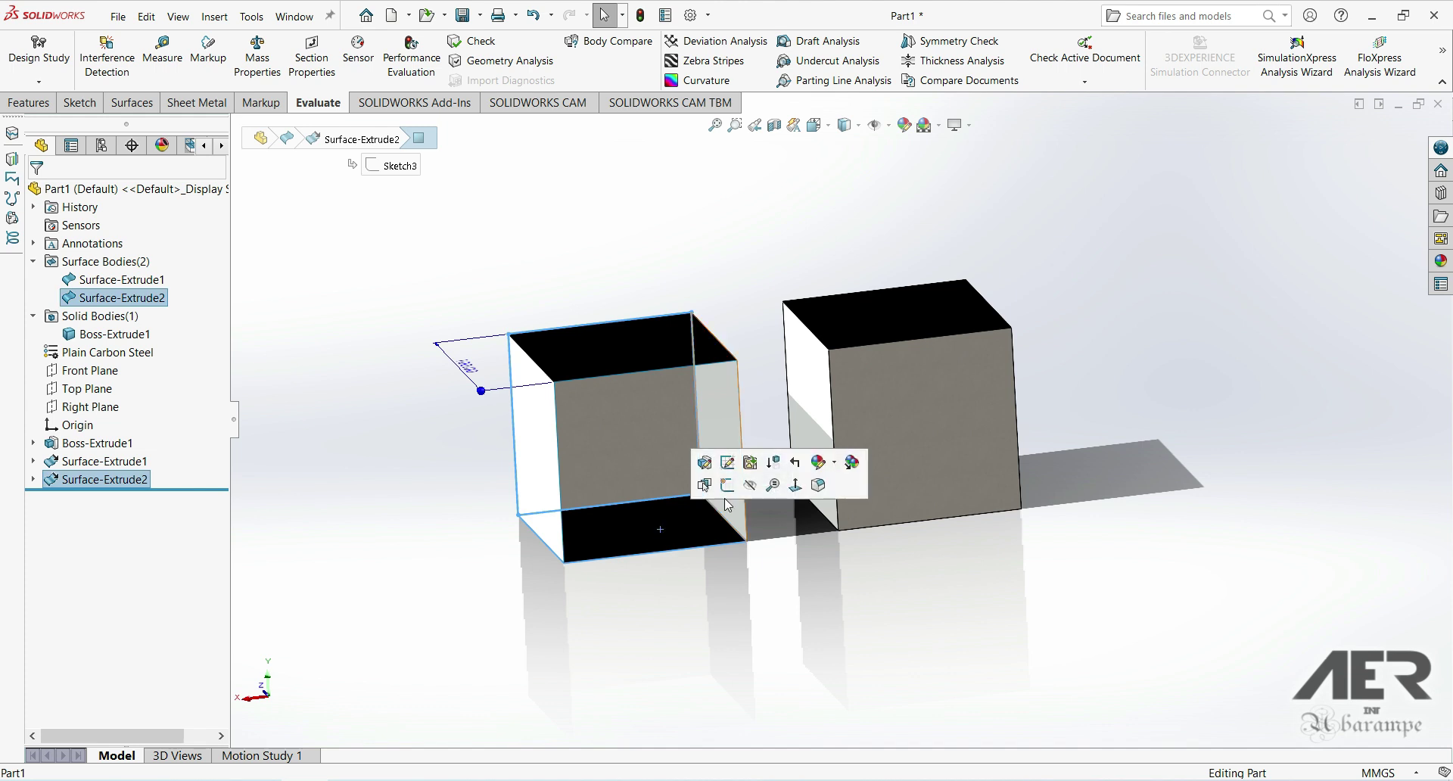
click(728, 486)
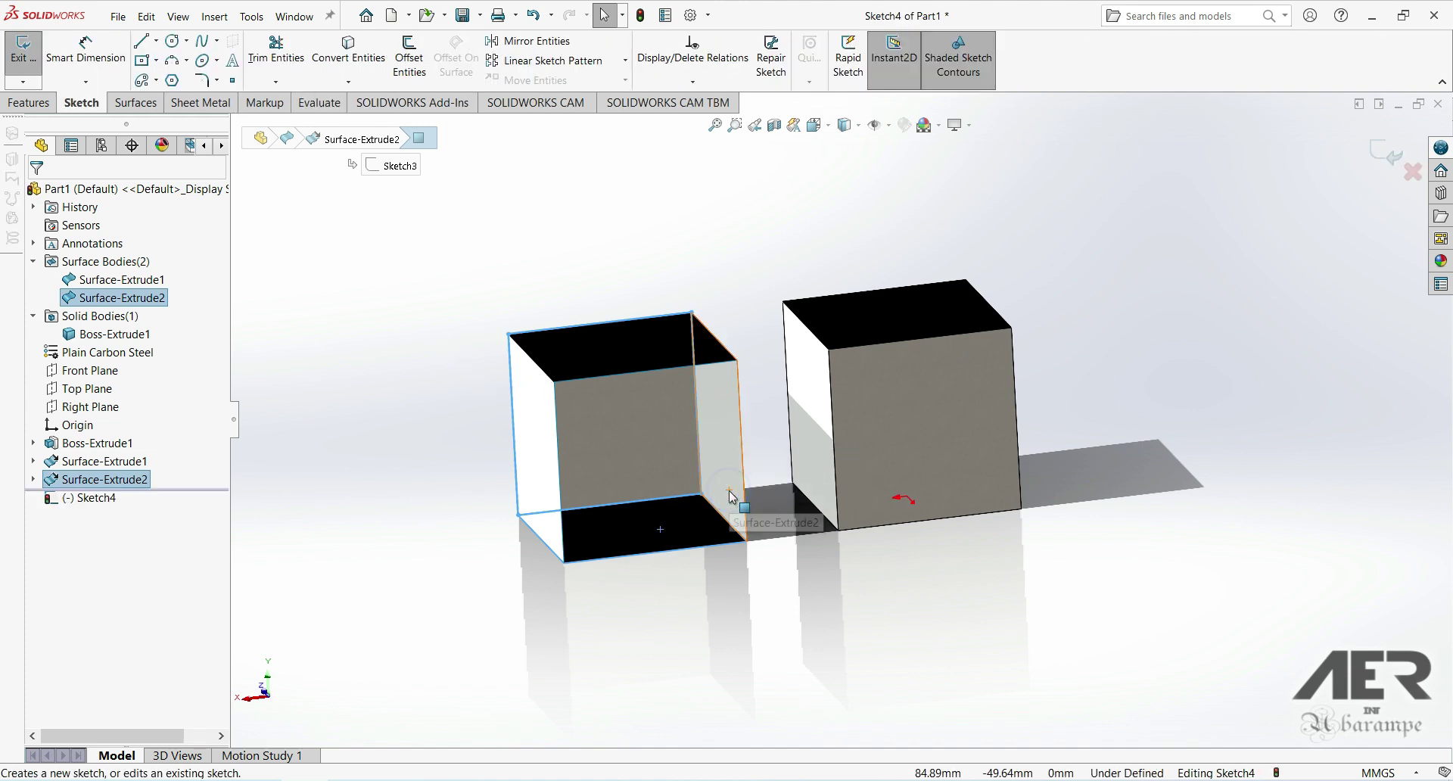
click(689, 551)
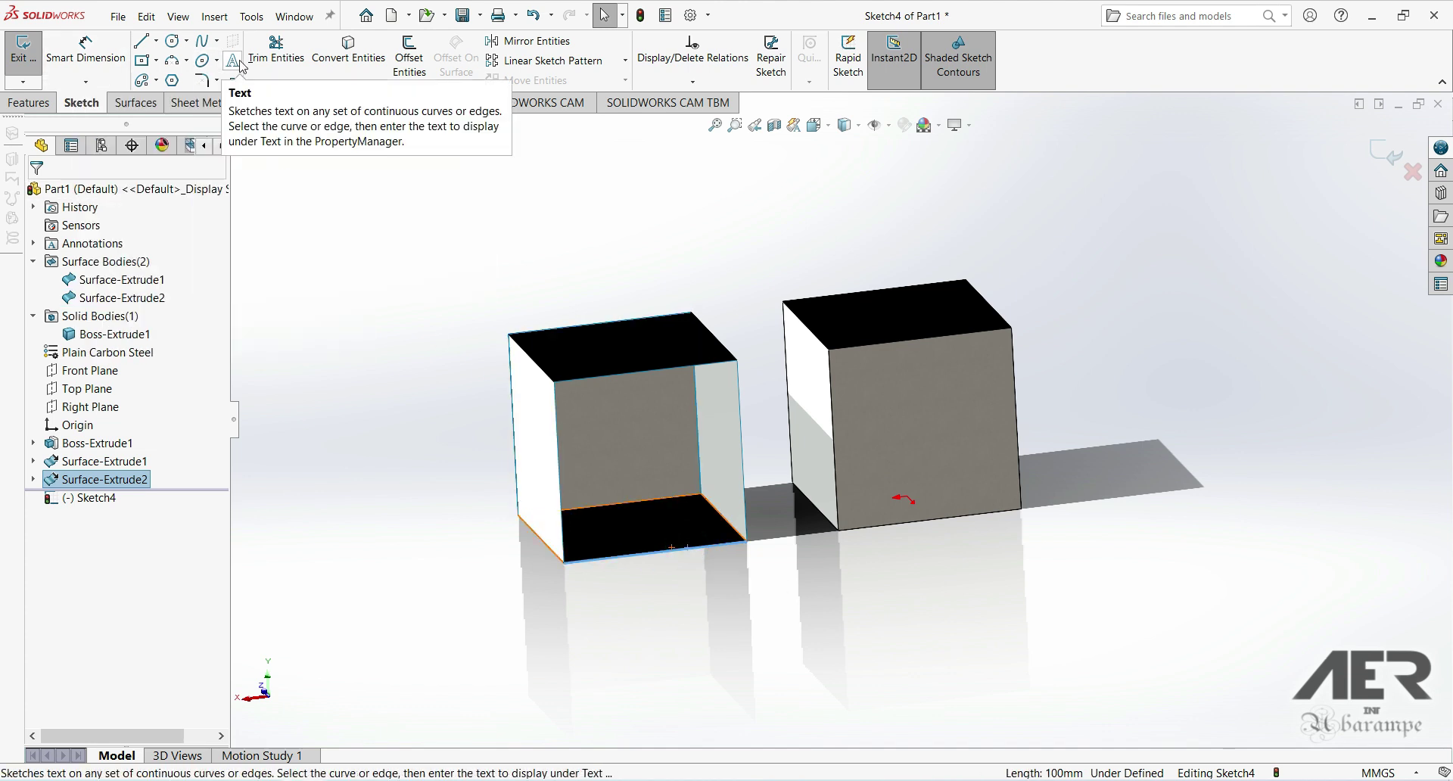
click(362, 64)
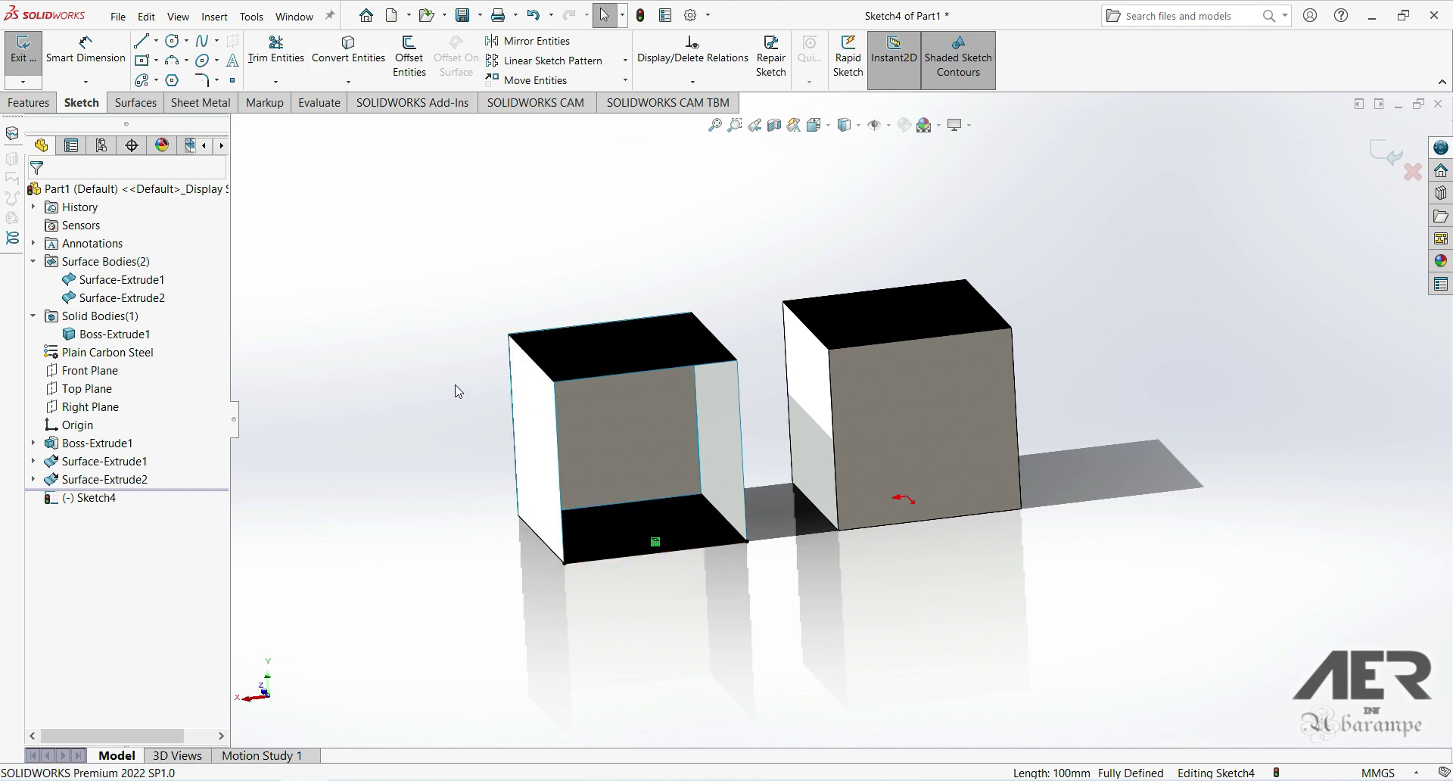
- Extrude that line 100 mm as Surface-Extrude3, closing the box's open side
click(128, 103)
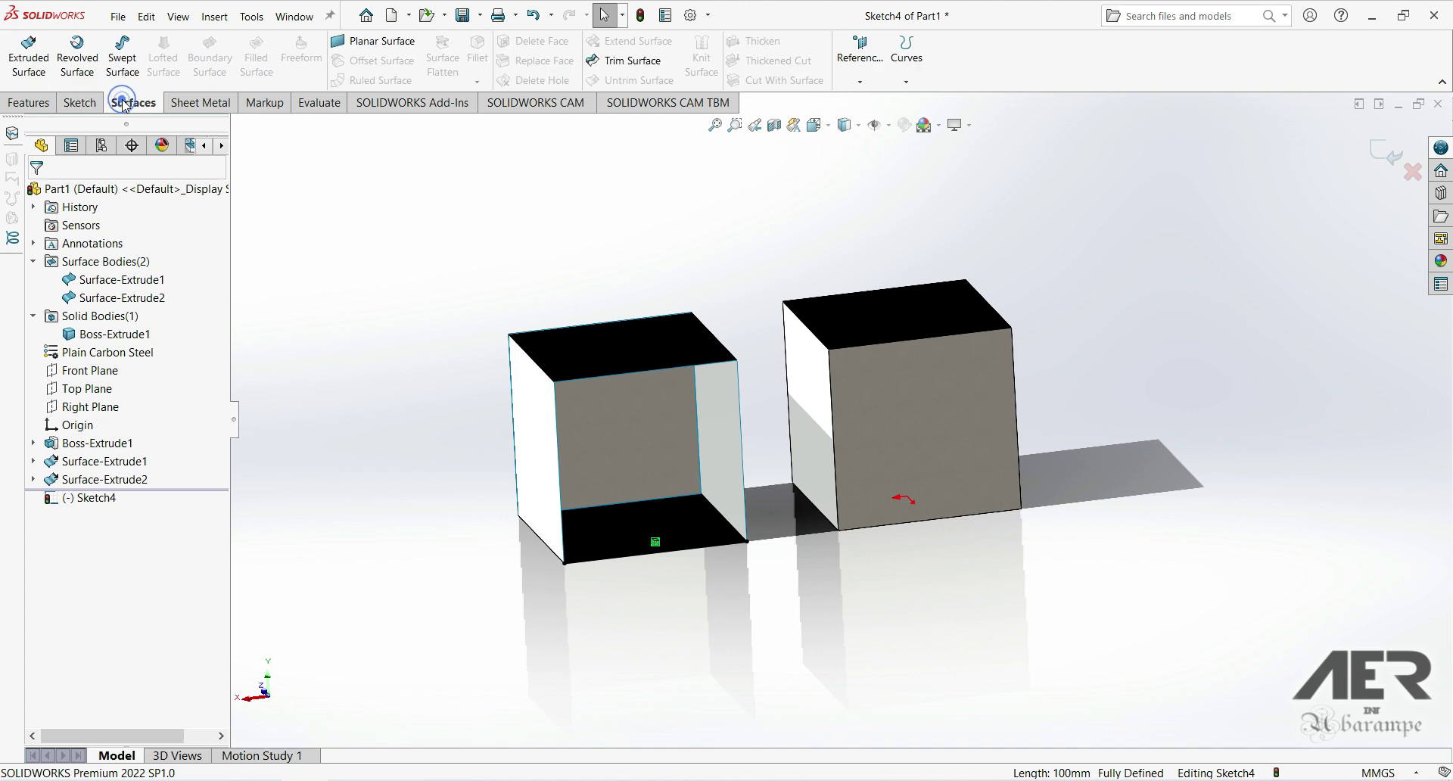
click(30, 53)
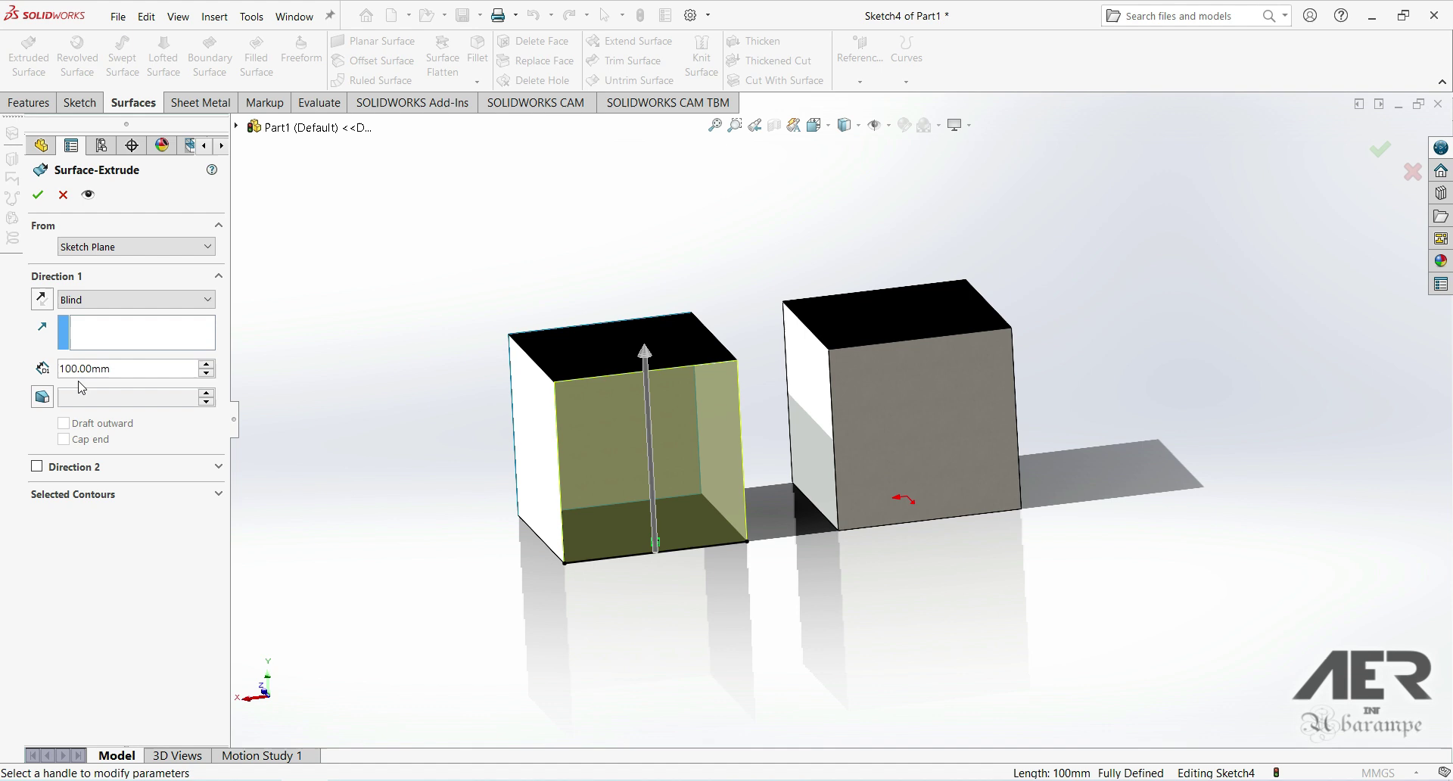
click(35, 196)
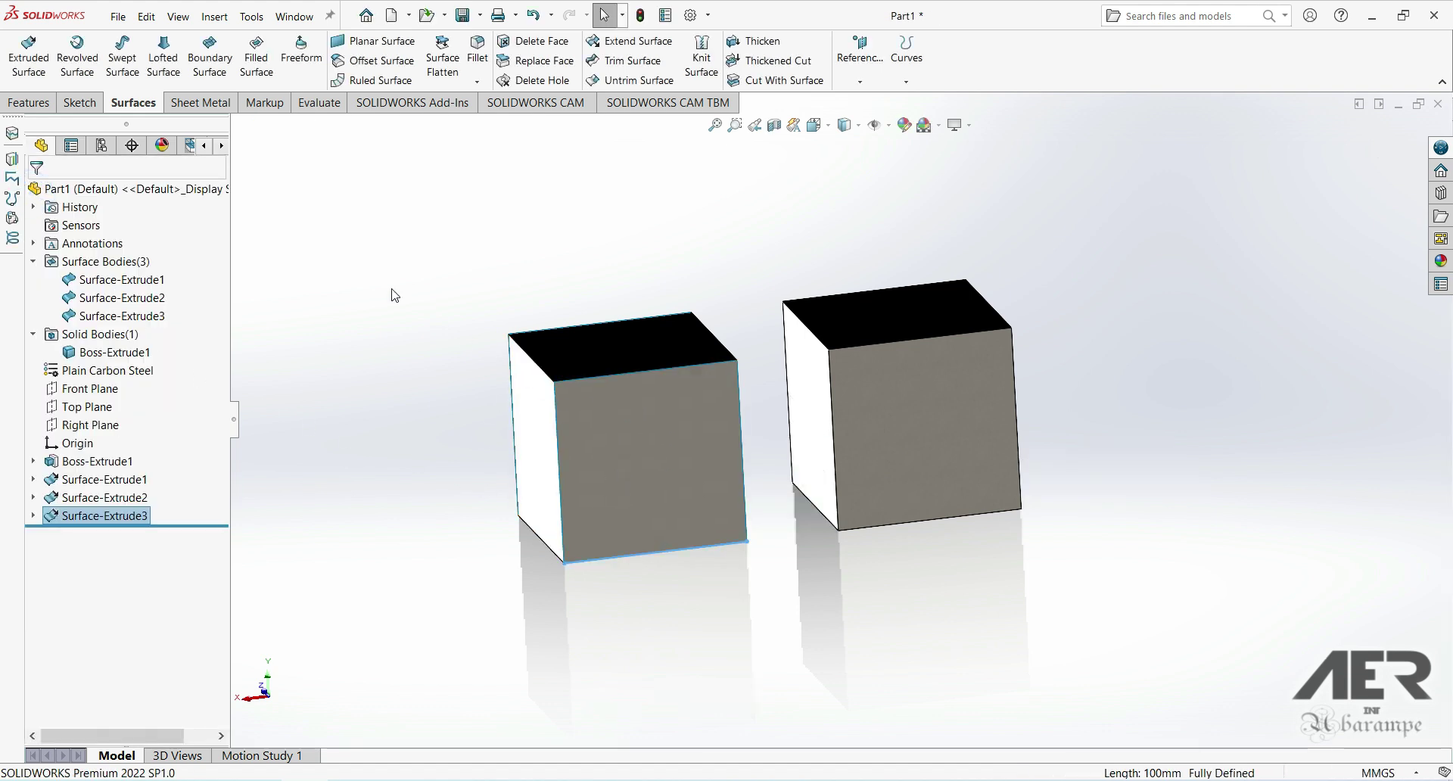
- Select Surface-Extrude3, then orbit both cubes toward a front angle
click(93, 317)
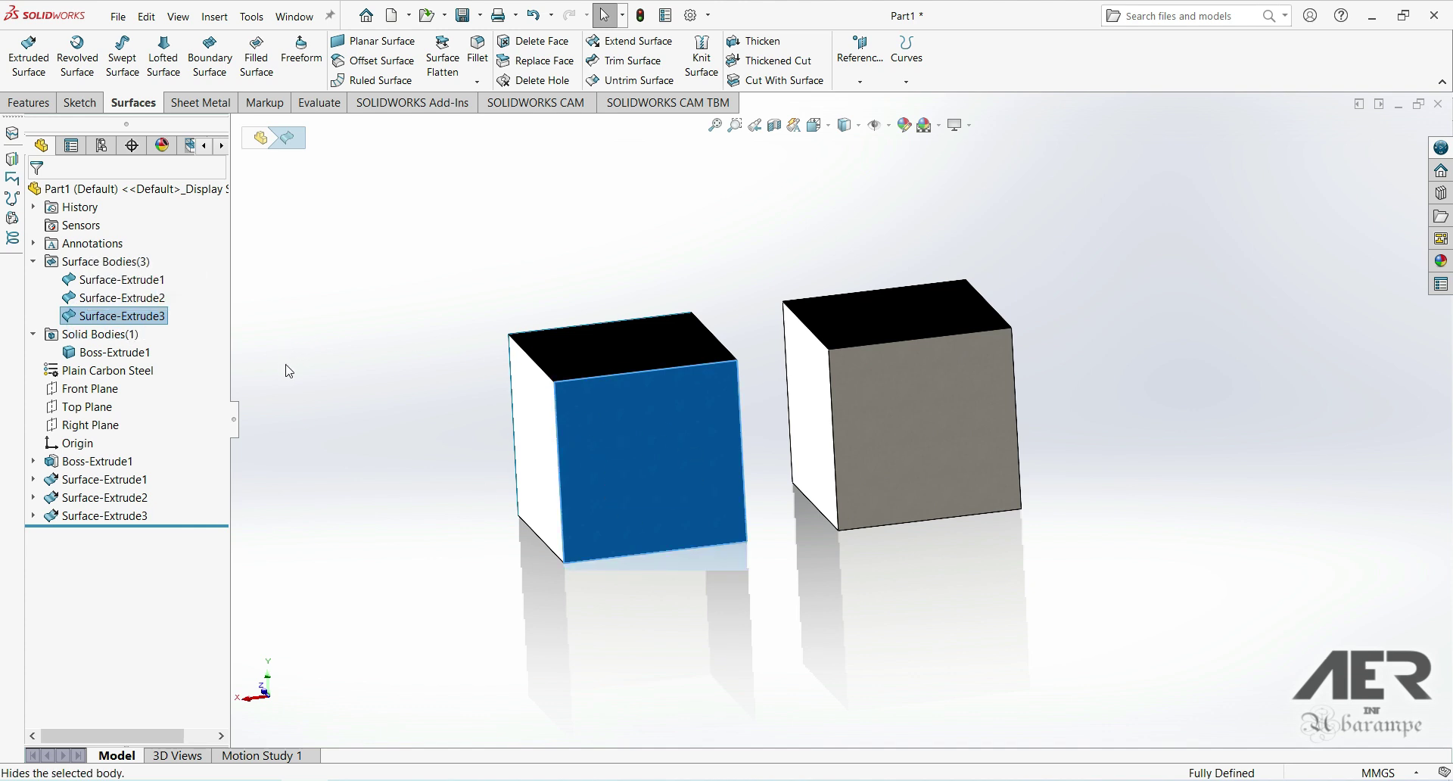
click(318, 412)
mouse_move(321, 408)
middle_down()
mouse_move(509, 475)
mouse_move(698, 659)
mouse_move(691, 688)
middle_up()
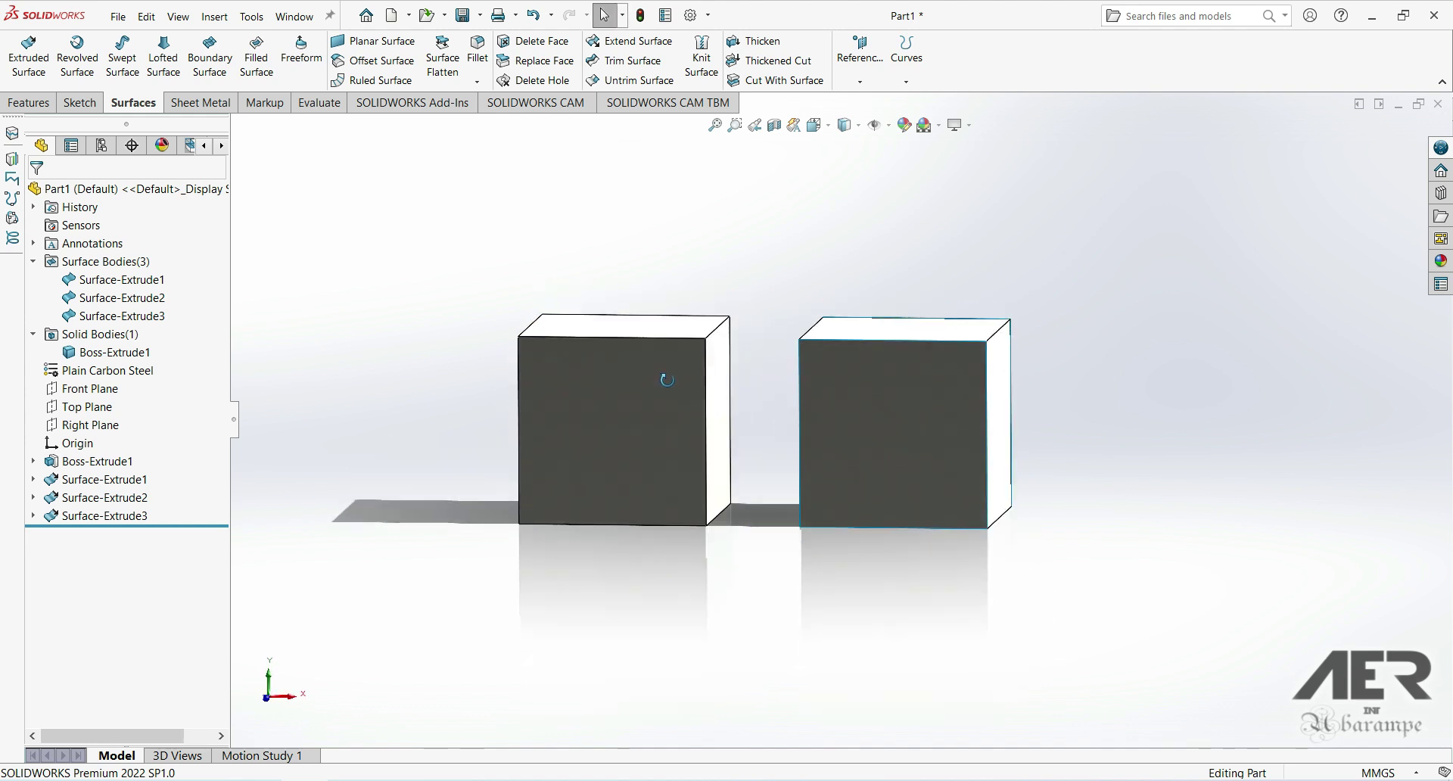
middle_drag(729, 433, 649, 408)
- Section both cubes on the Front Plane to compare solid versus hollow, then show Evaluate tools
click(773, 126)
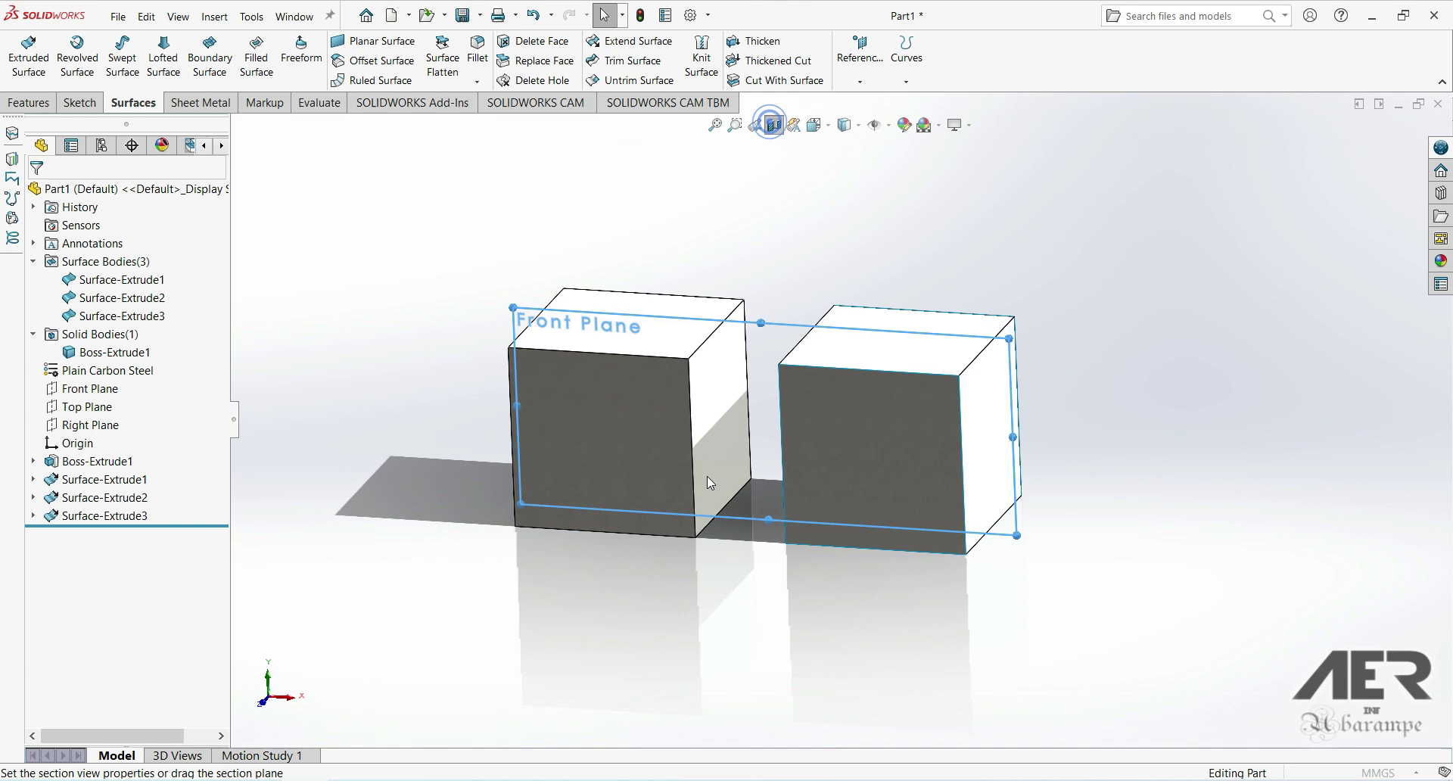
drag(697, 521, 754, 334)
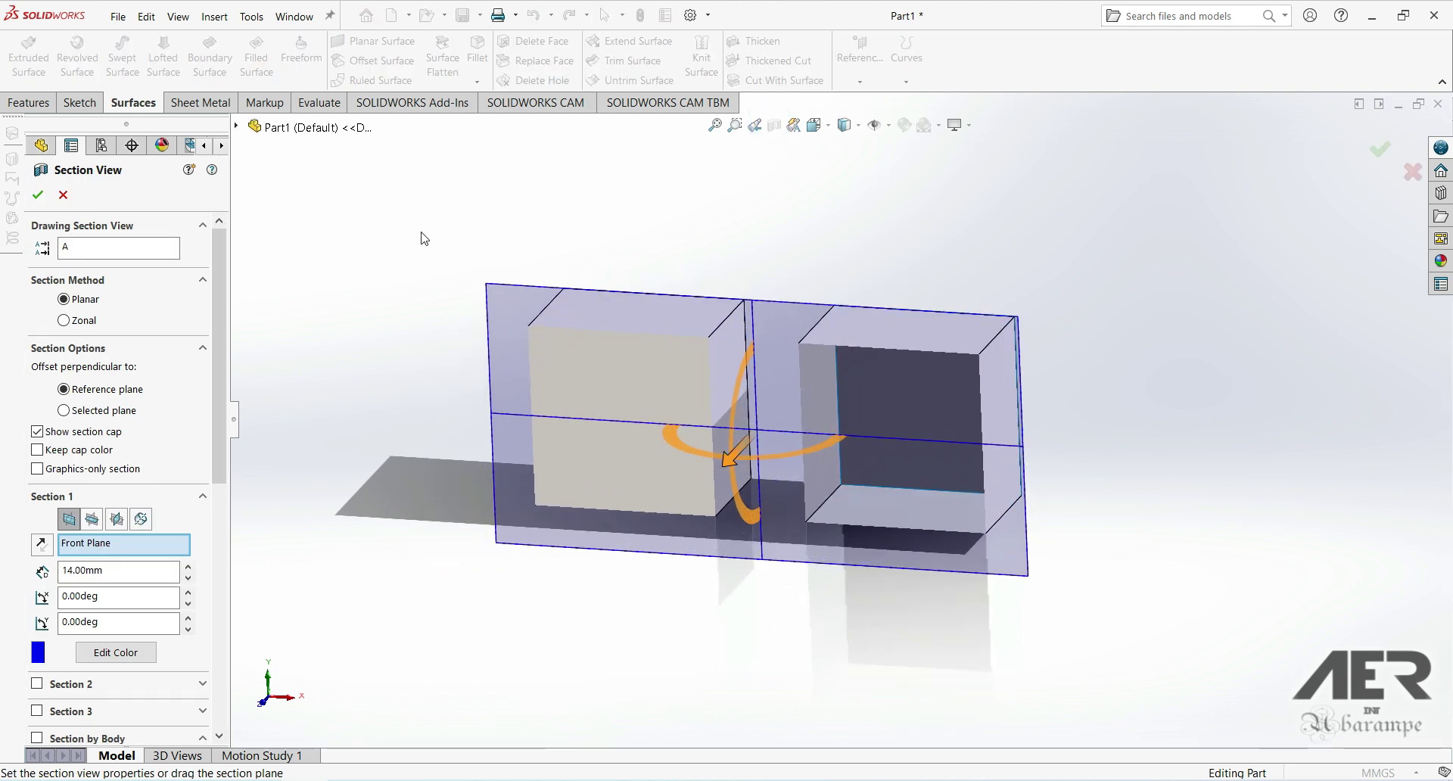
click(40, 196)
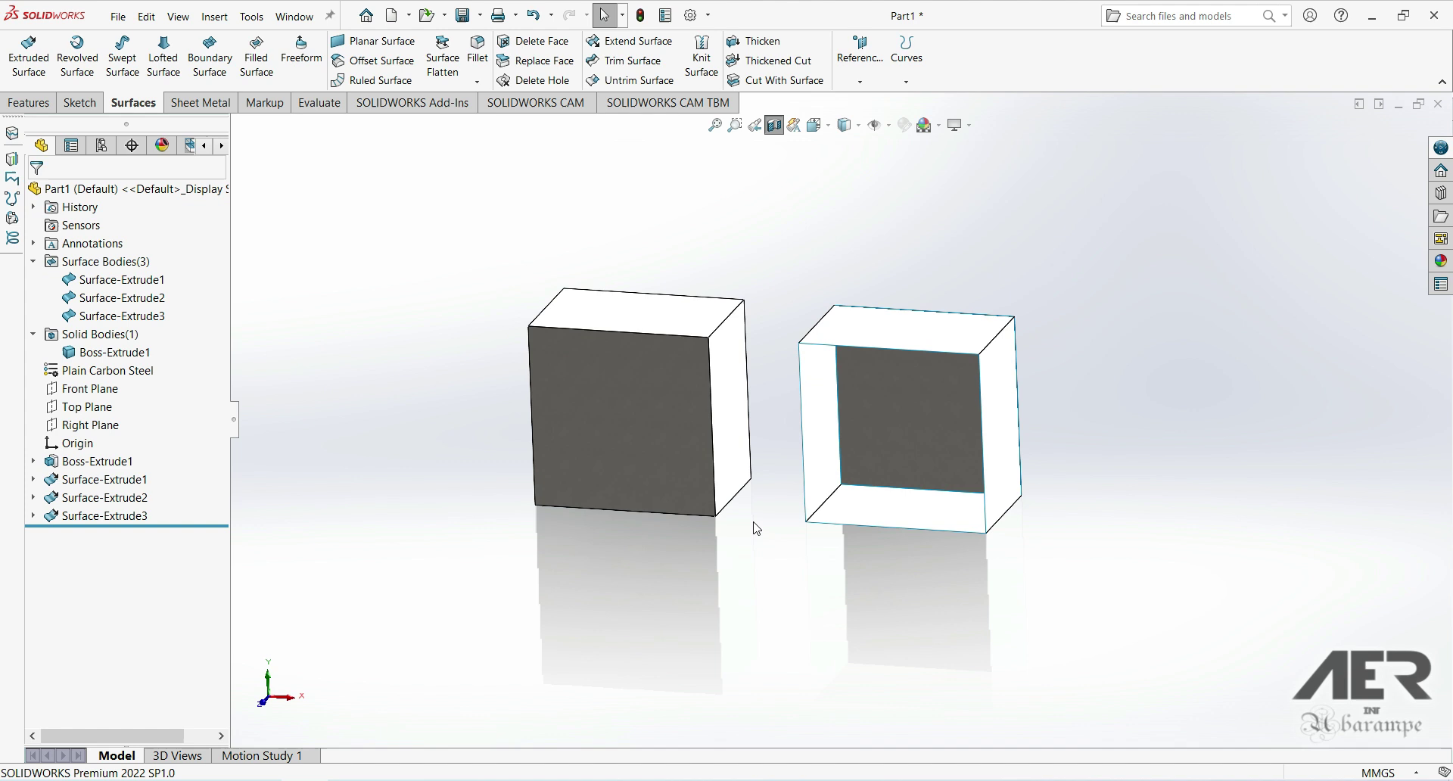
middle_drag(679, 448, 677, 404)
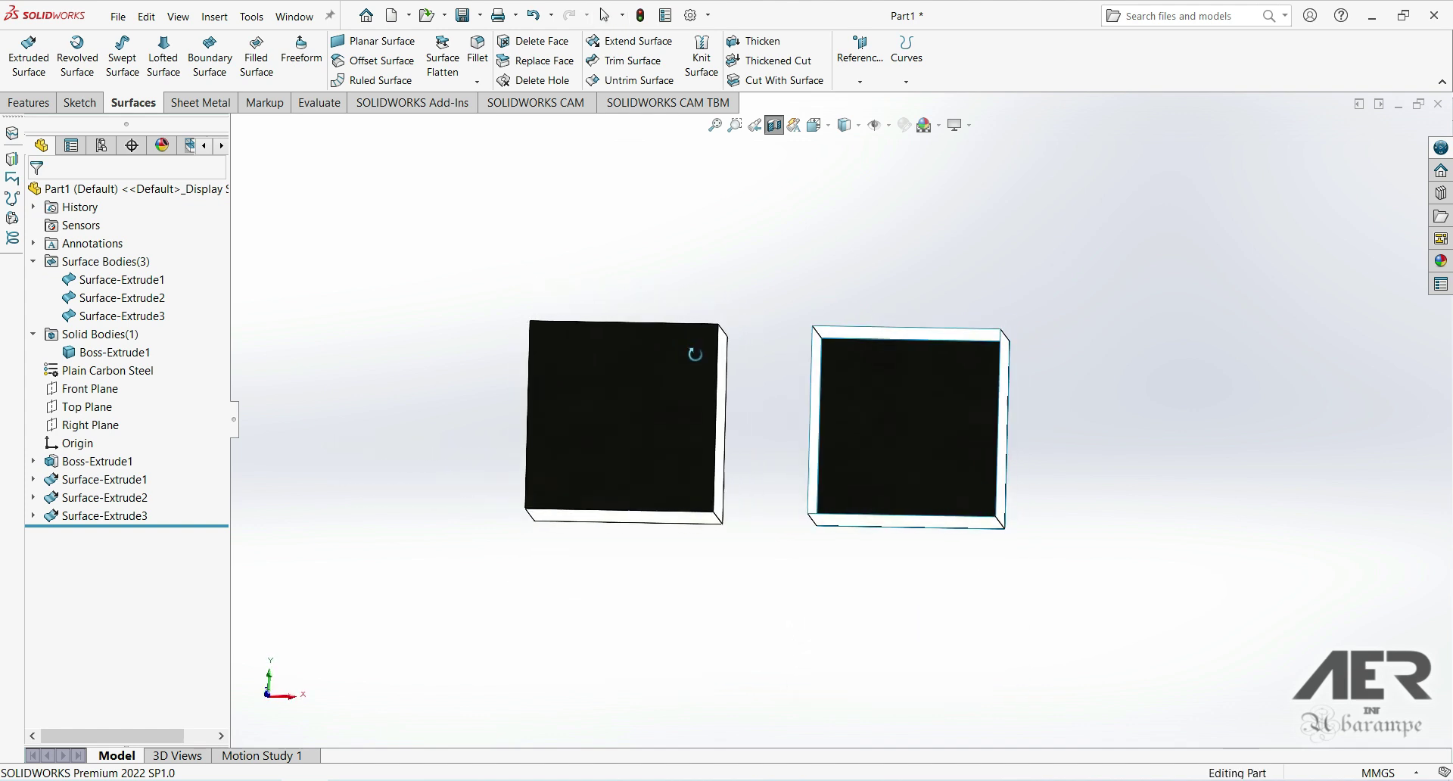
middle_drag(677, 405, 779, 520)
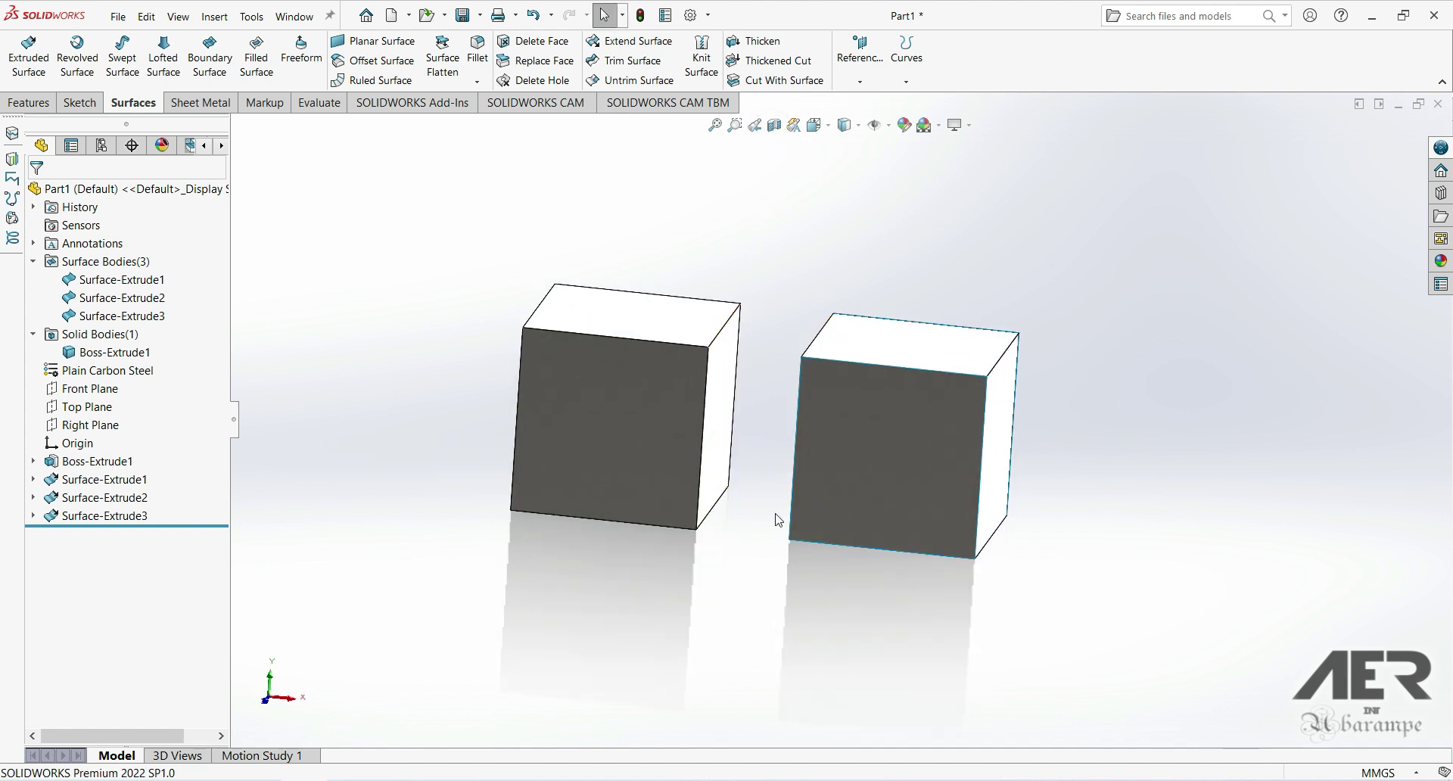
click(318, 106)
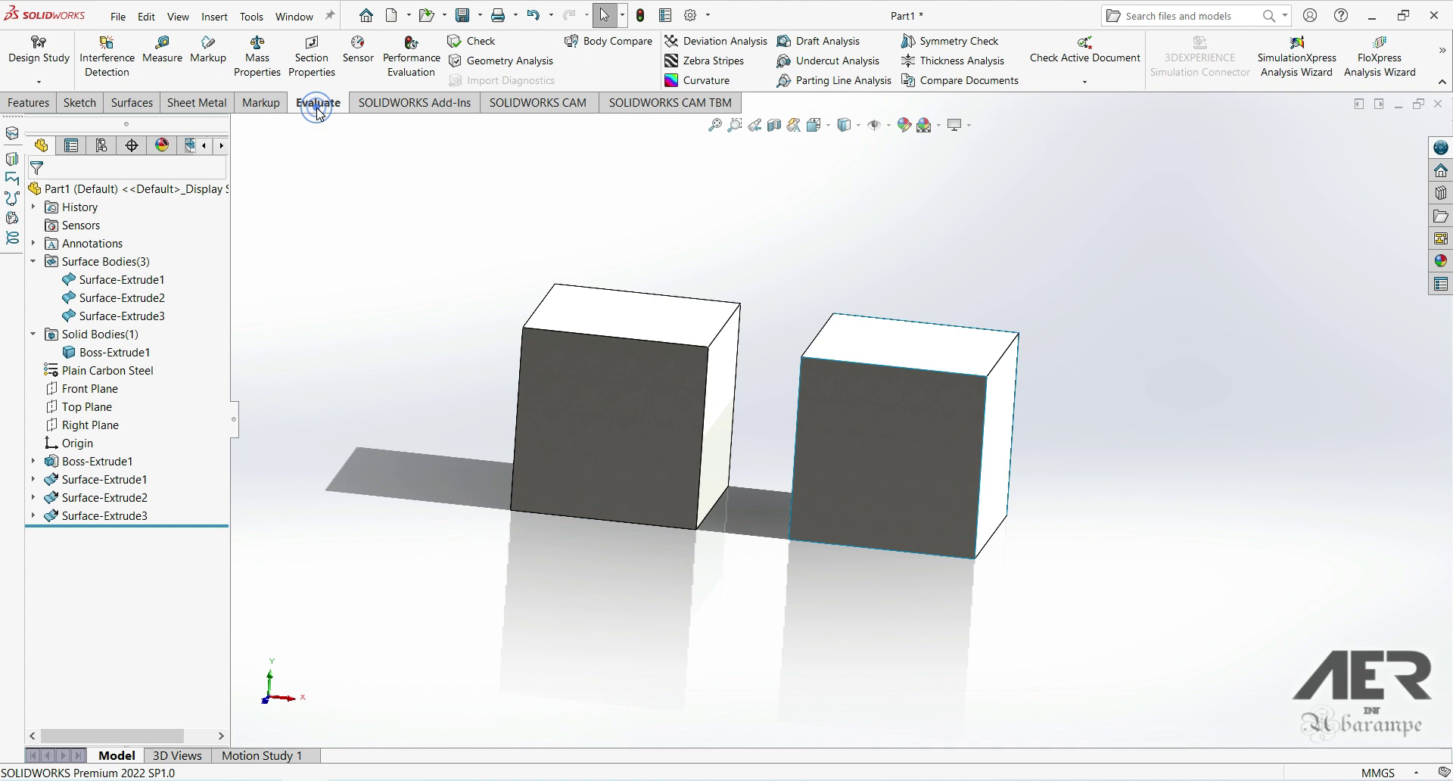
click(249, 67)
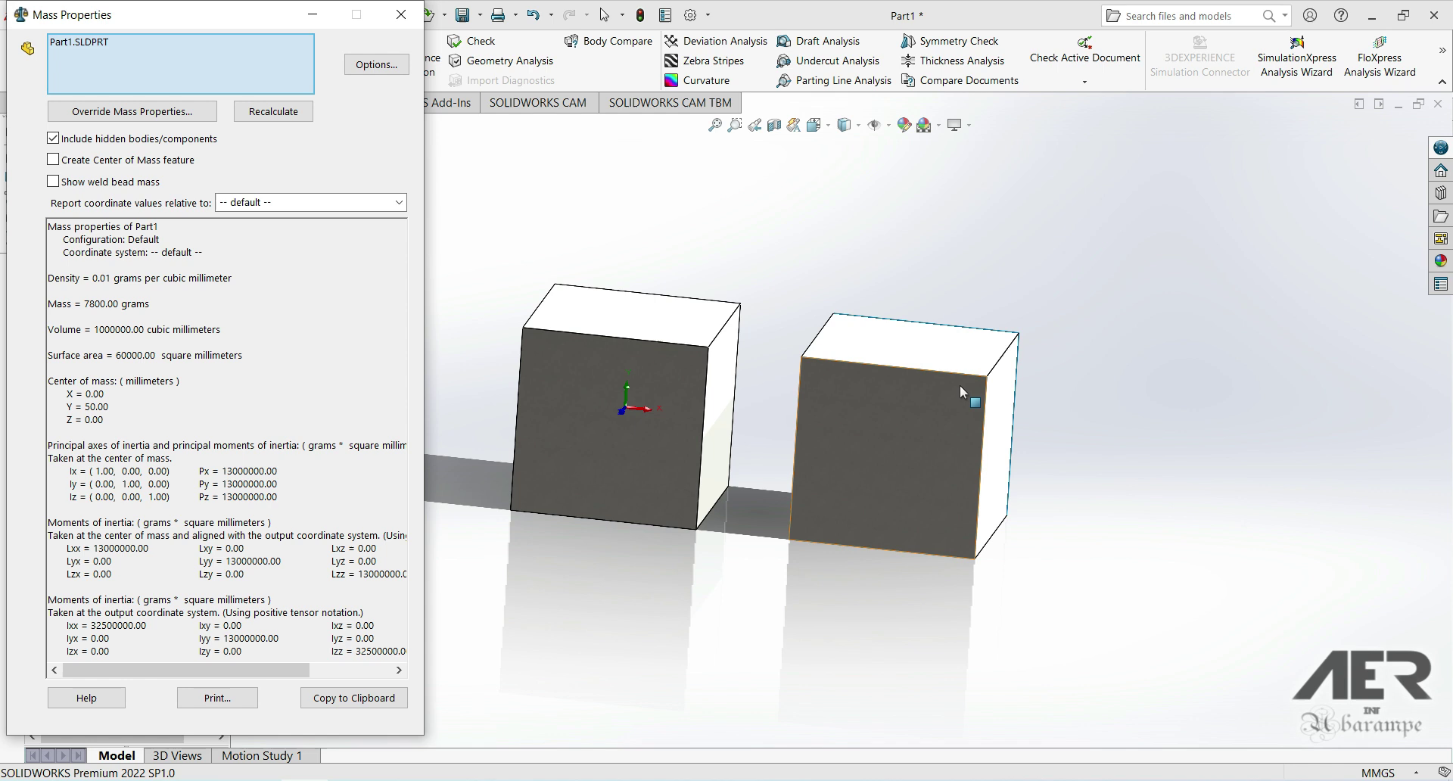
click(401, 15)
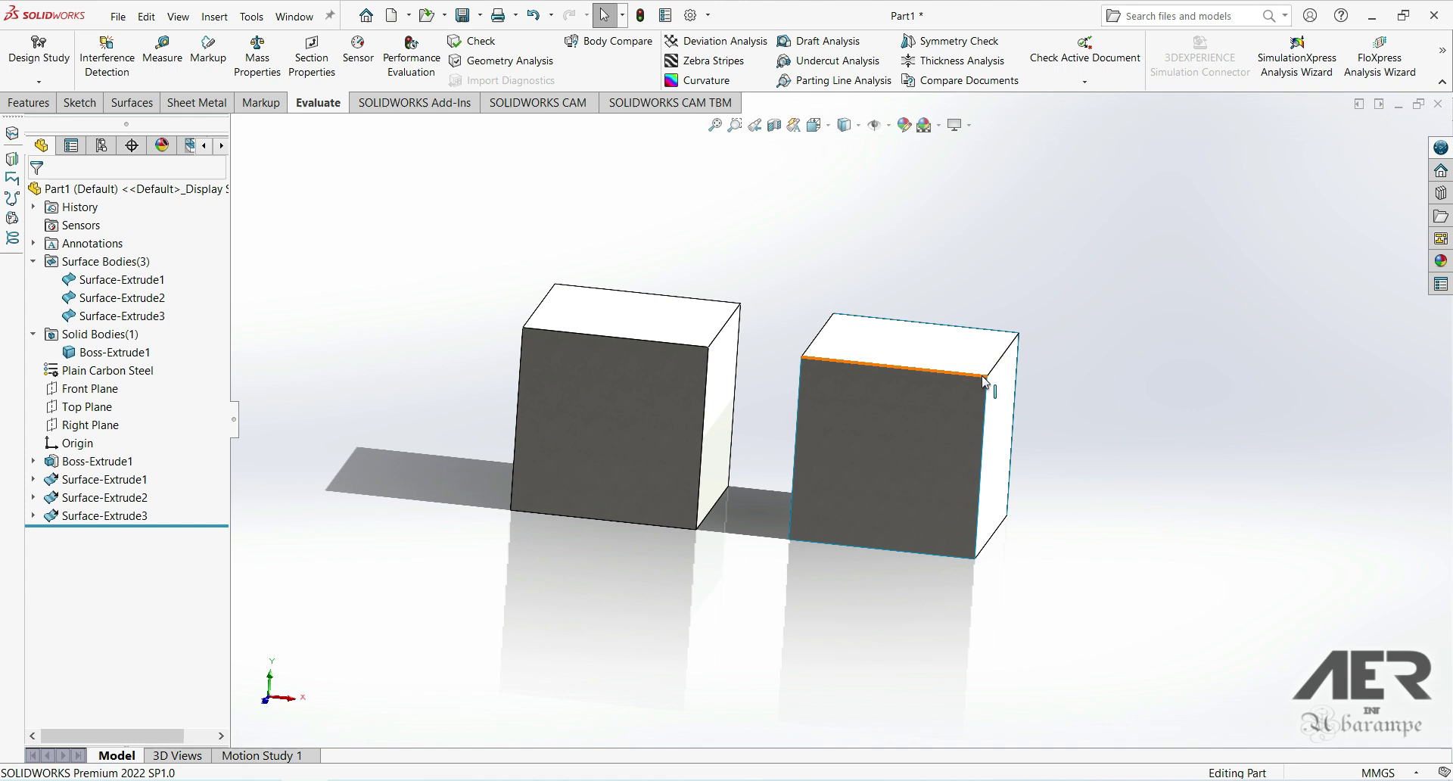
middle_drag(946, 374, 924, 393)
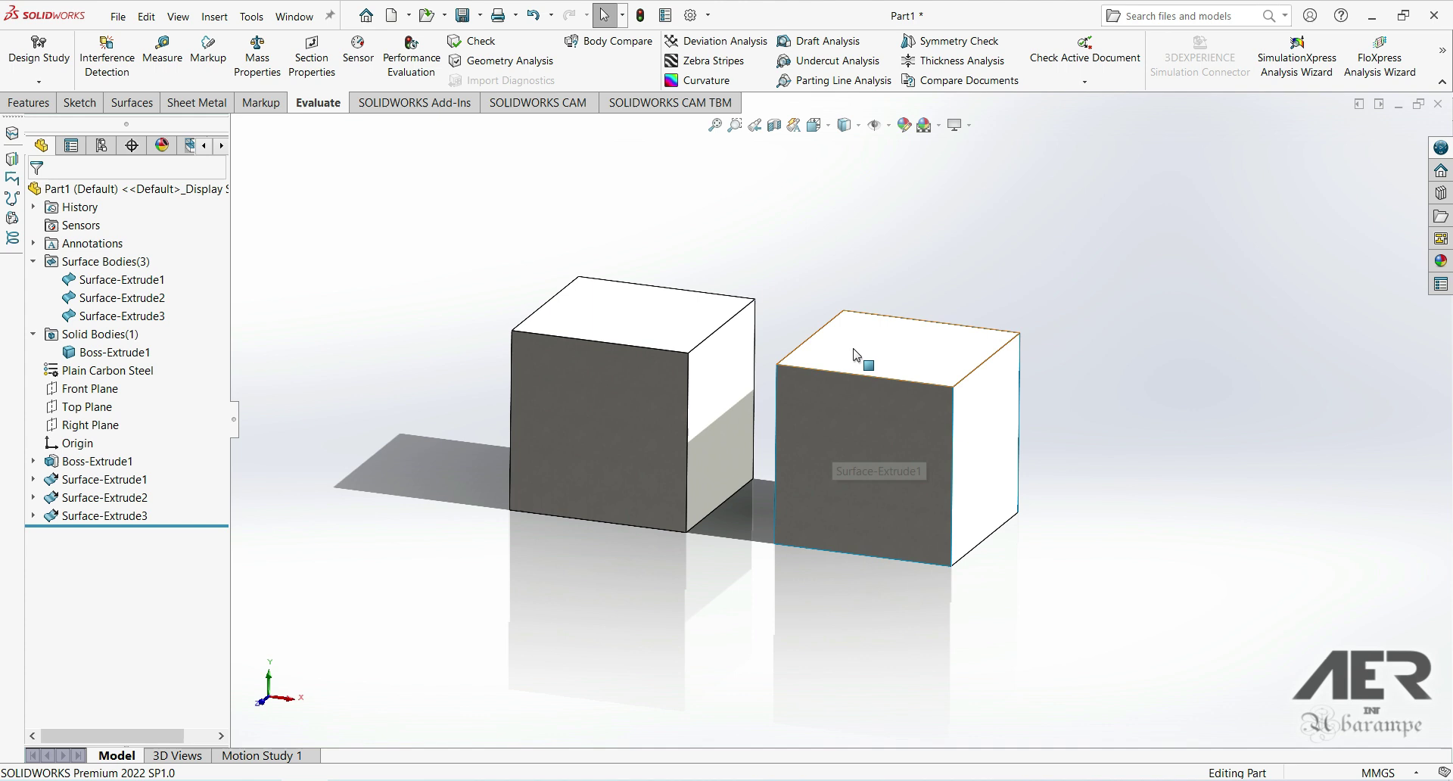
- Knit Surface-Extrude1, 2 and 3 with Create solid into Surface-Knit1, a second solid body
click(134, 103)
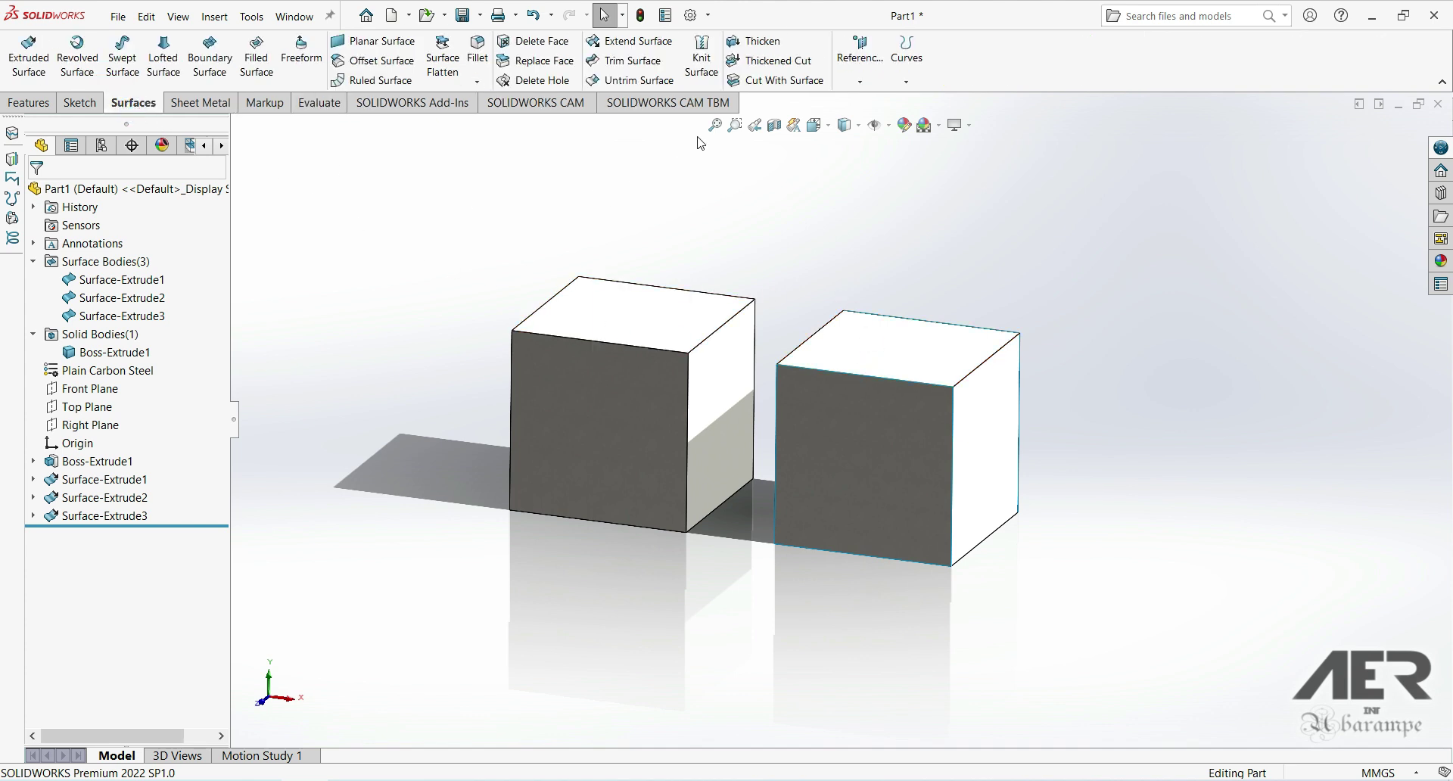
click(697, 64)
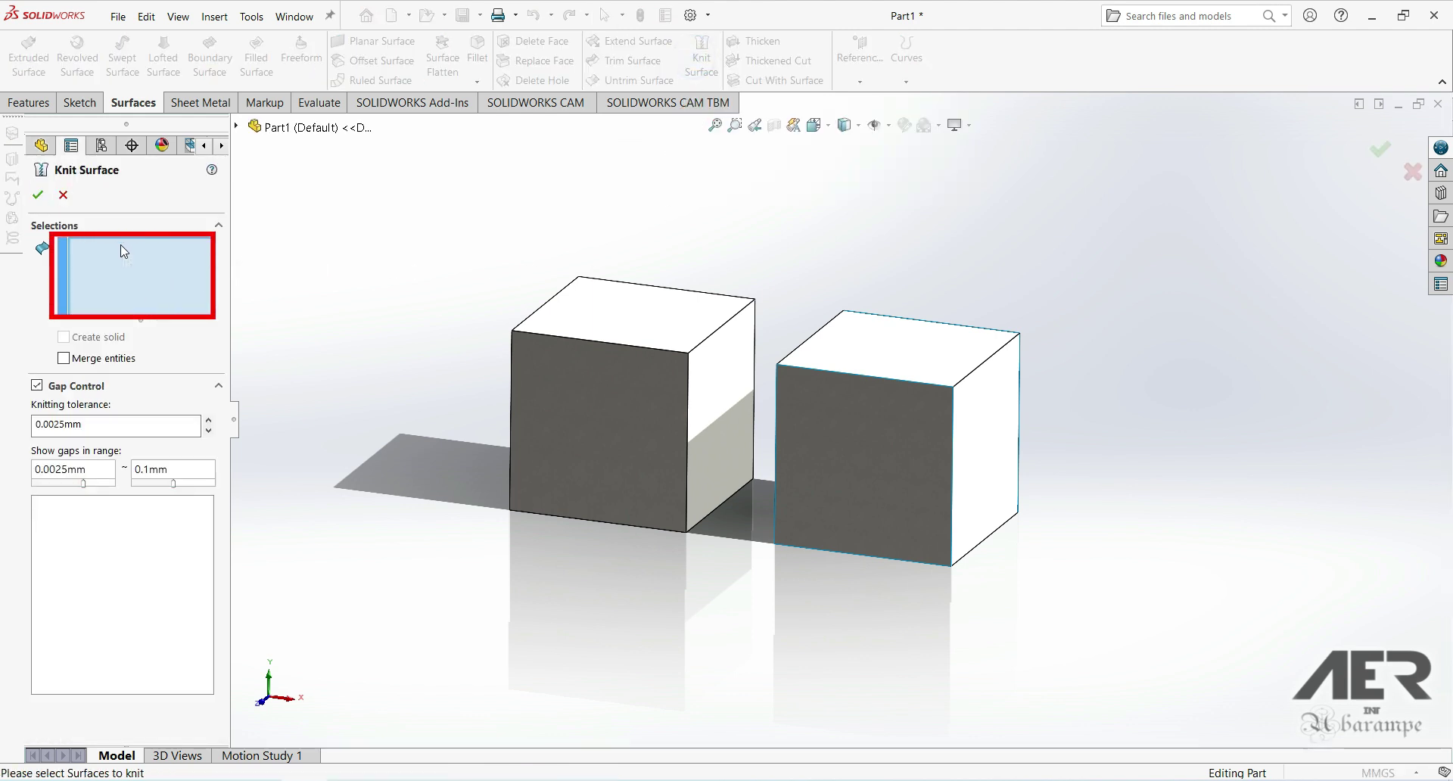
click(909, 447)
middle_drag(901, 435, 890, 477)
click(893, 485)
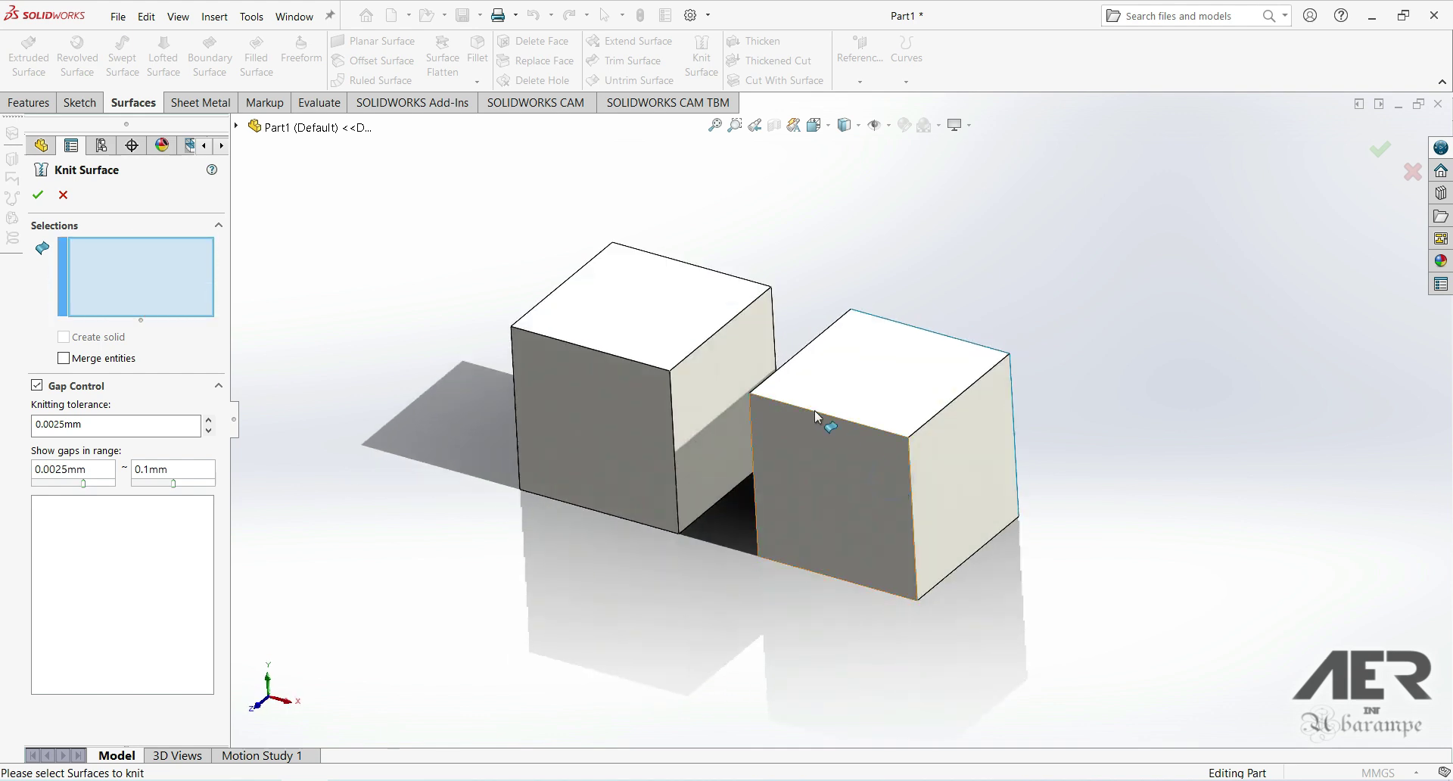
click(905, 368)
click(863, 502)
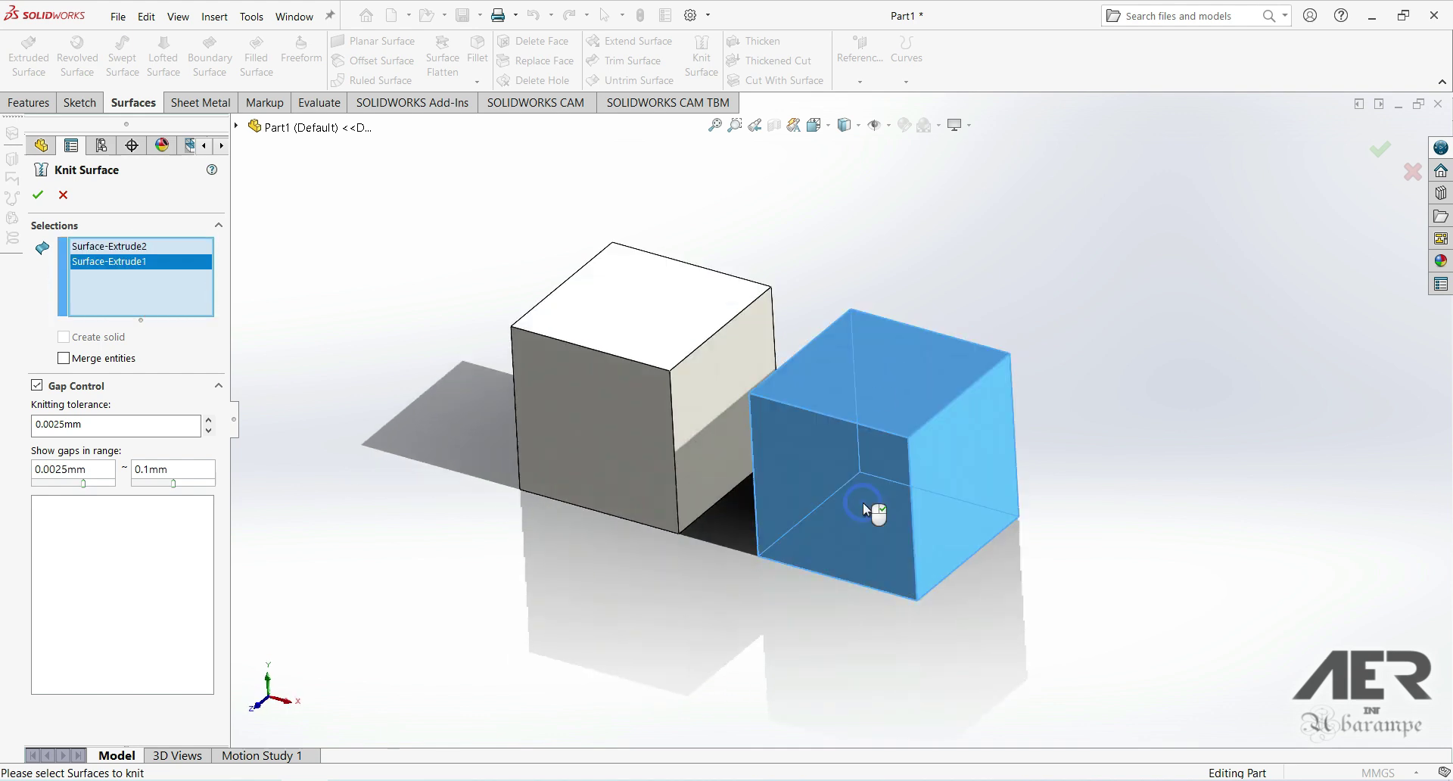
mouse_move(863, 503)
middle_down()
mouse_move(677, 664)
mouse_move(870, 577)
middle_up()
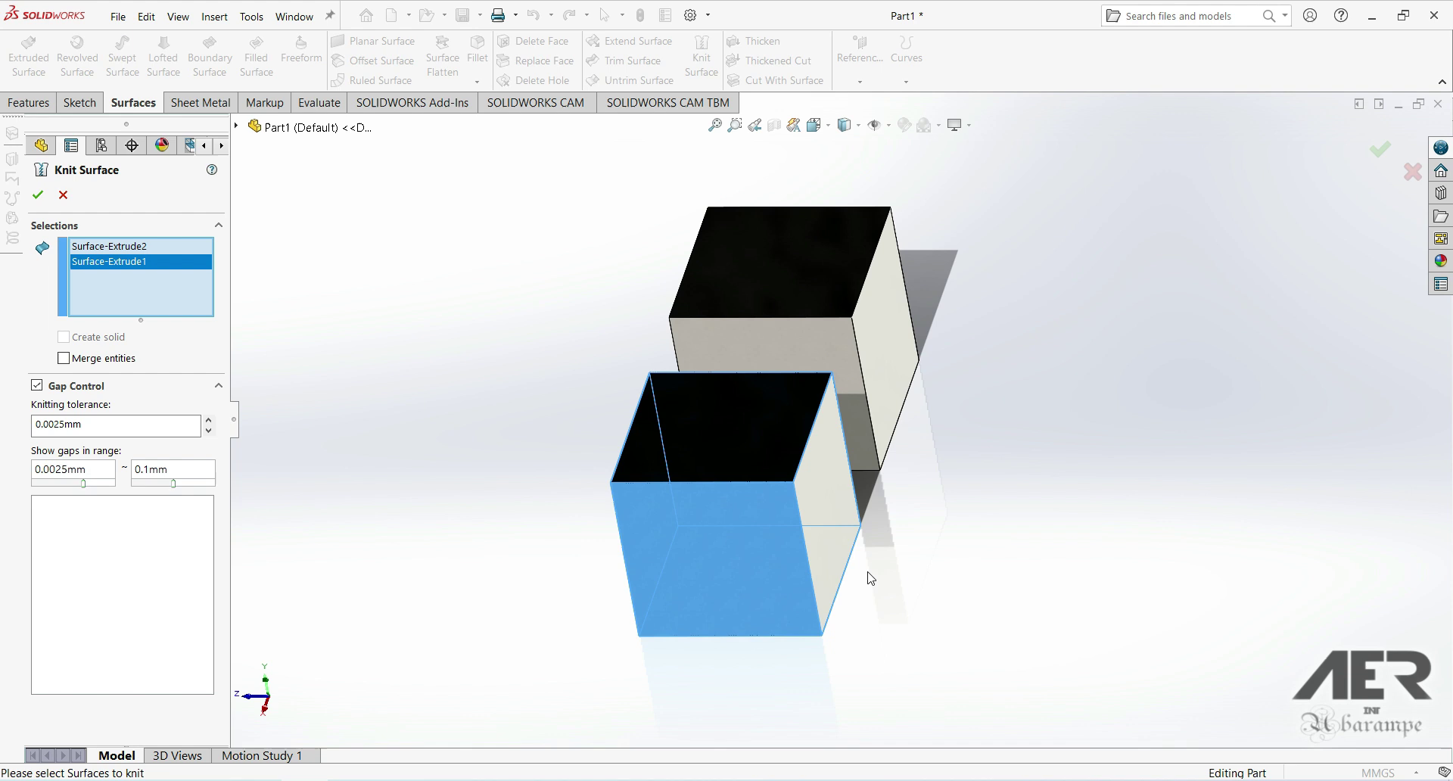
click(835, 518)
mouse_move(831, 510)
middle_down()
mouse_move(597, 414)
mouse_move(552, 326)
middle_up()
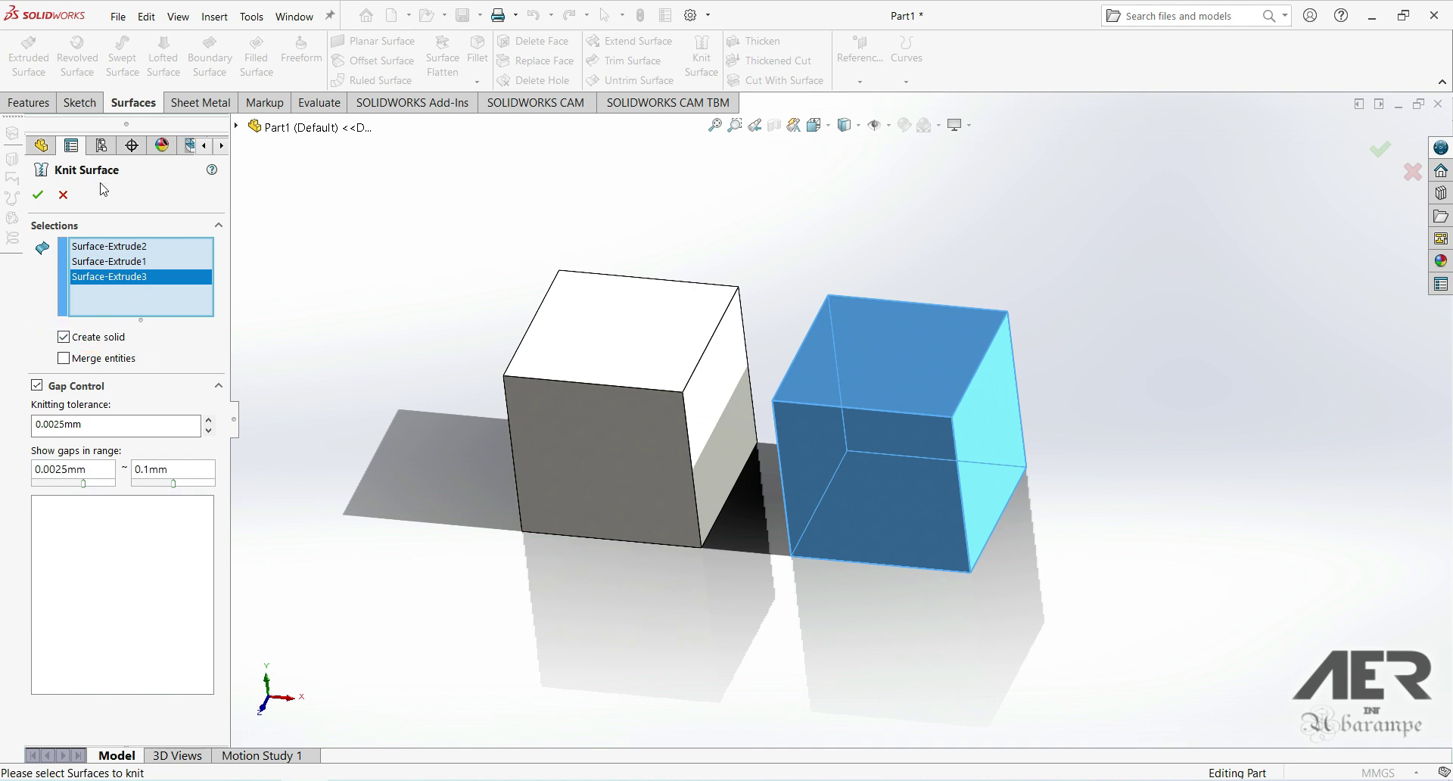
click(40, 197)
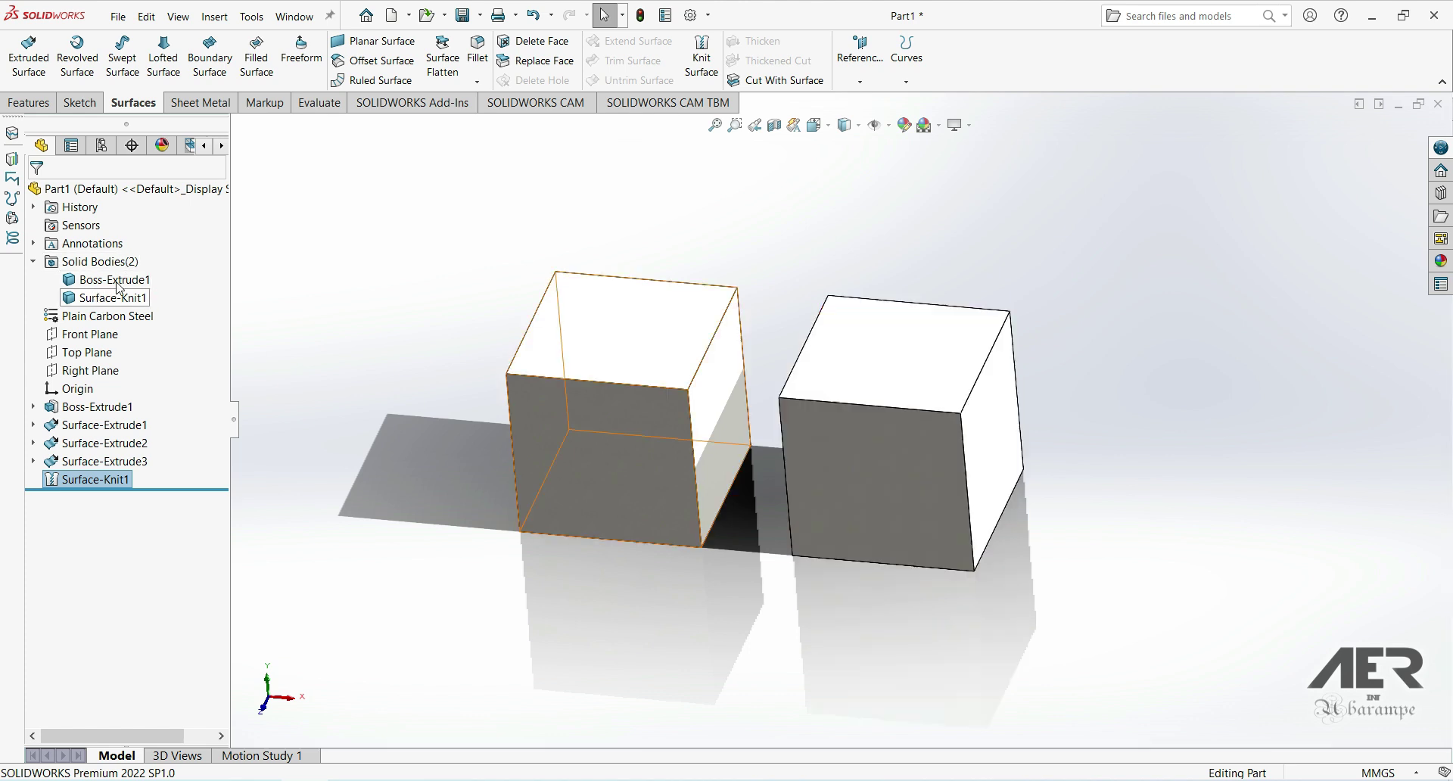
click(114, 279)
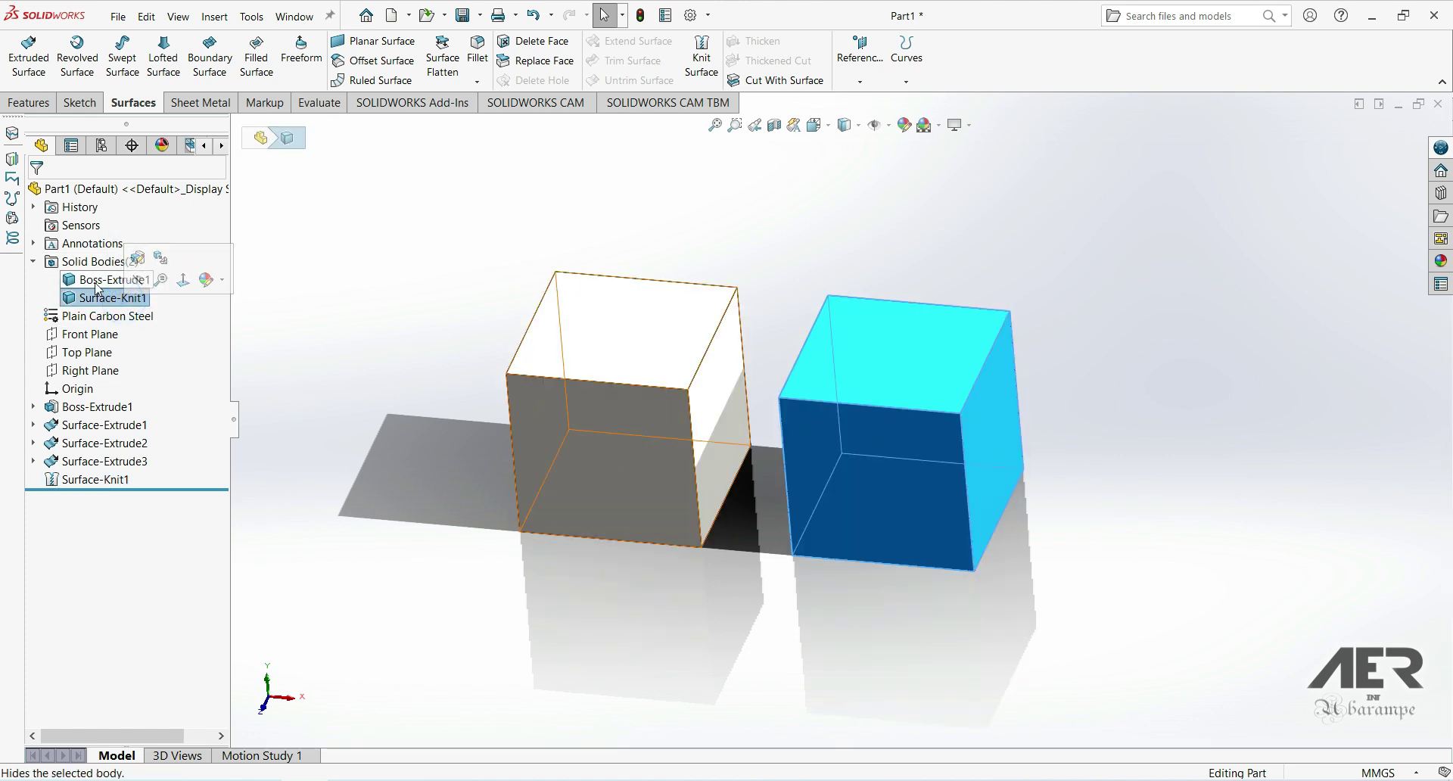
click(263, 271)
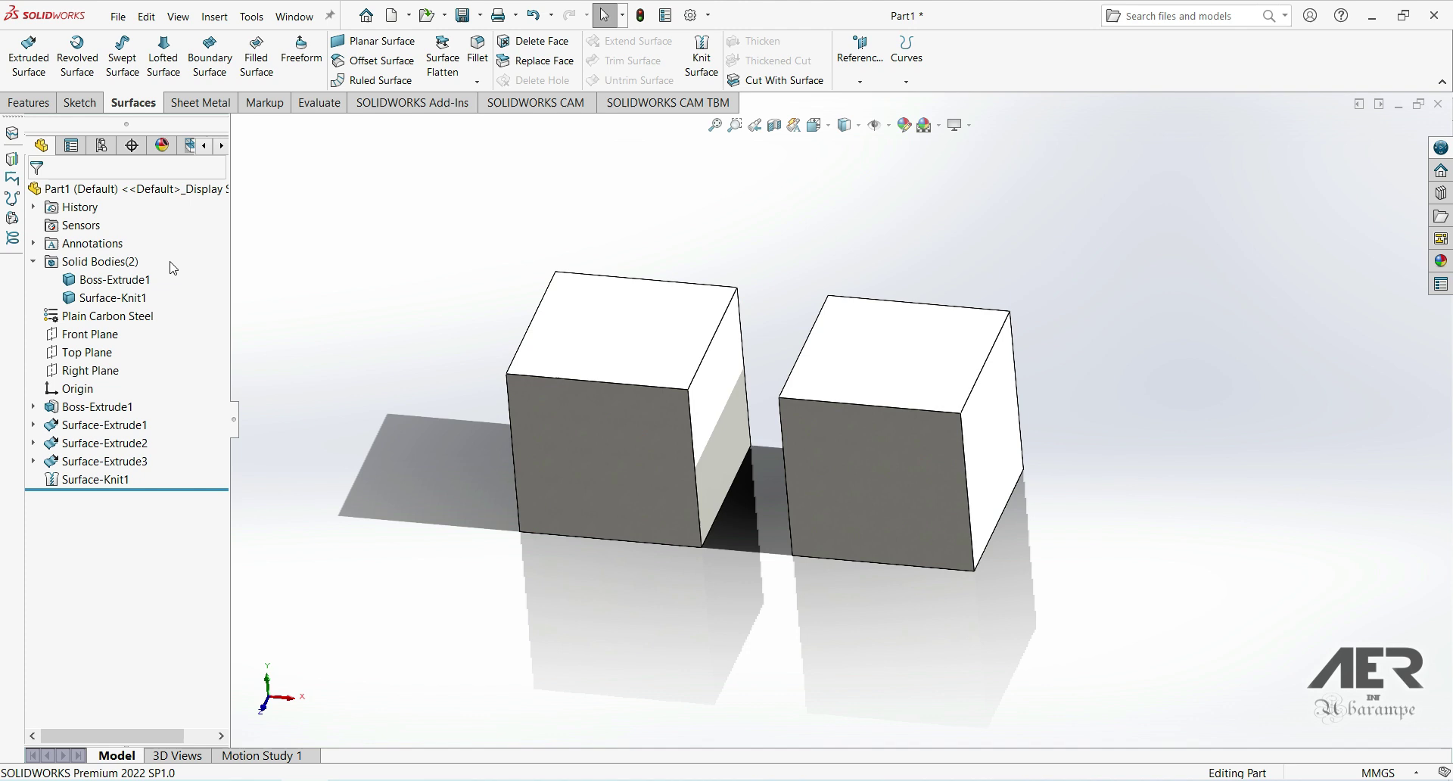
click(97, 301)
click(754, 213)
click(774, 125)
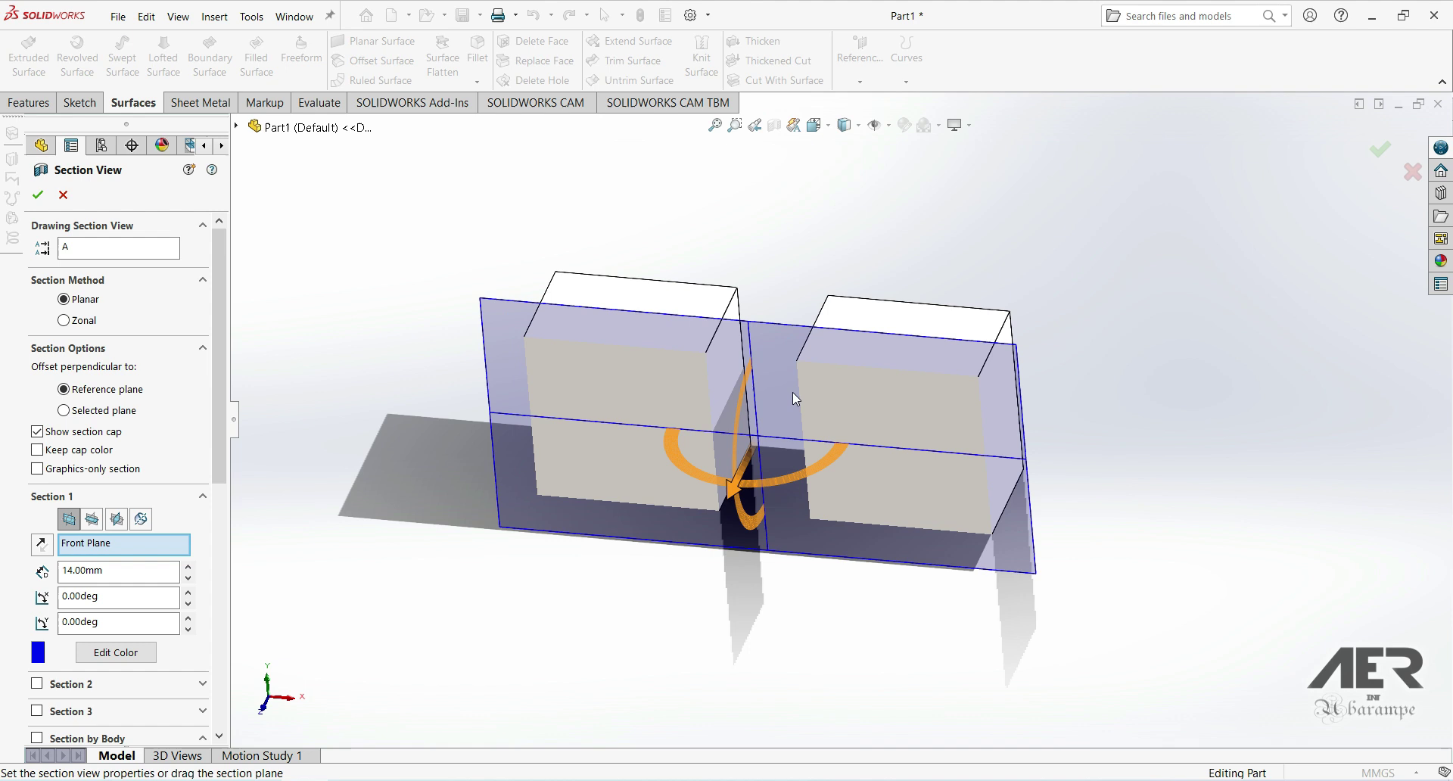
drag(733, 490, 745, 452)
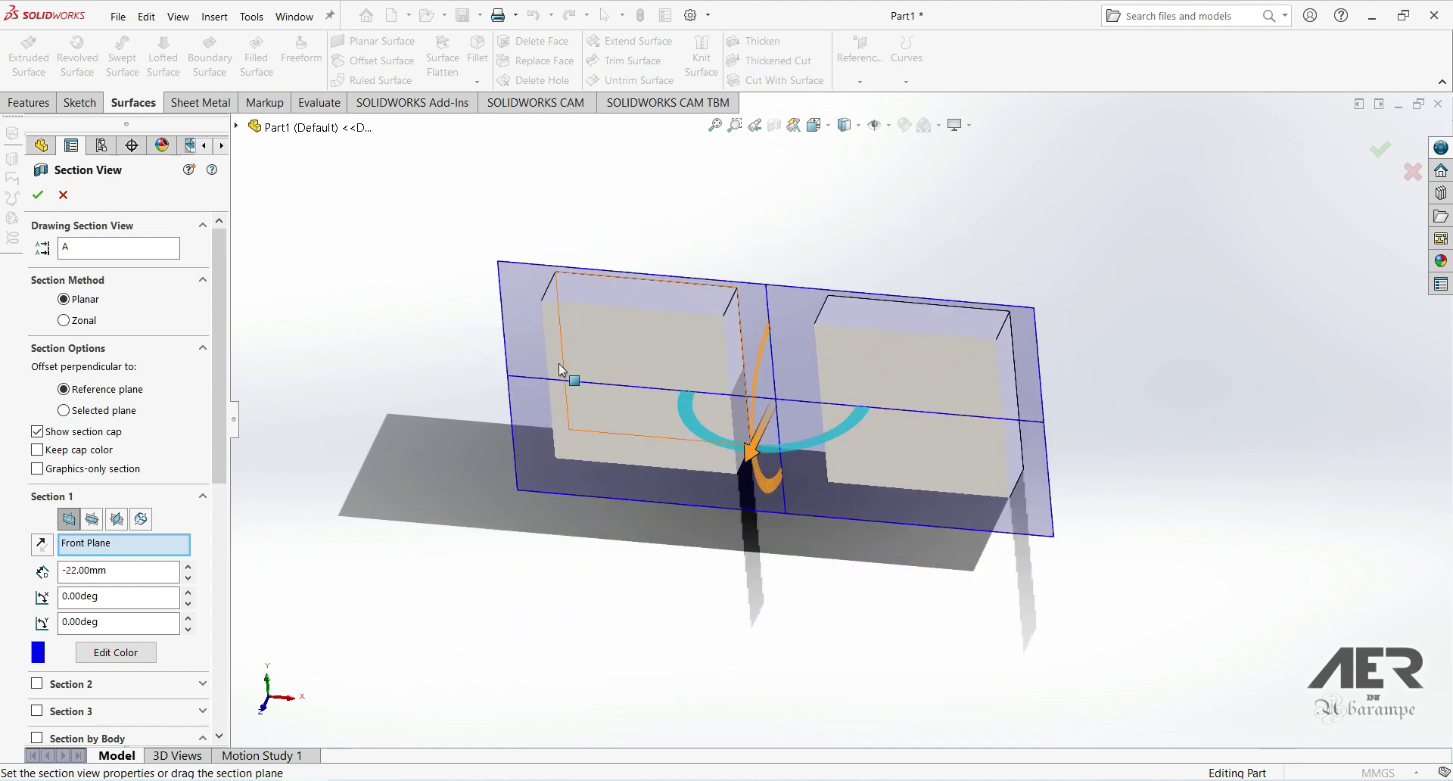
click(63, 194)
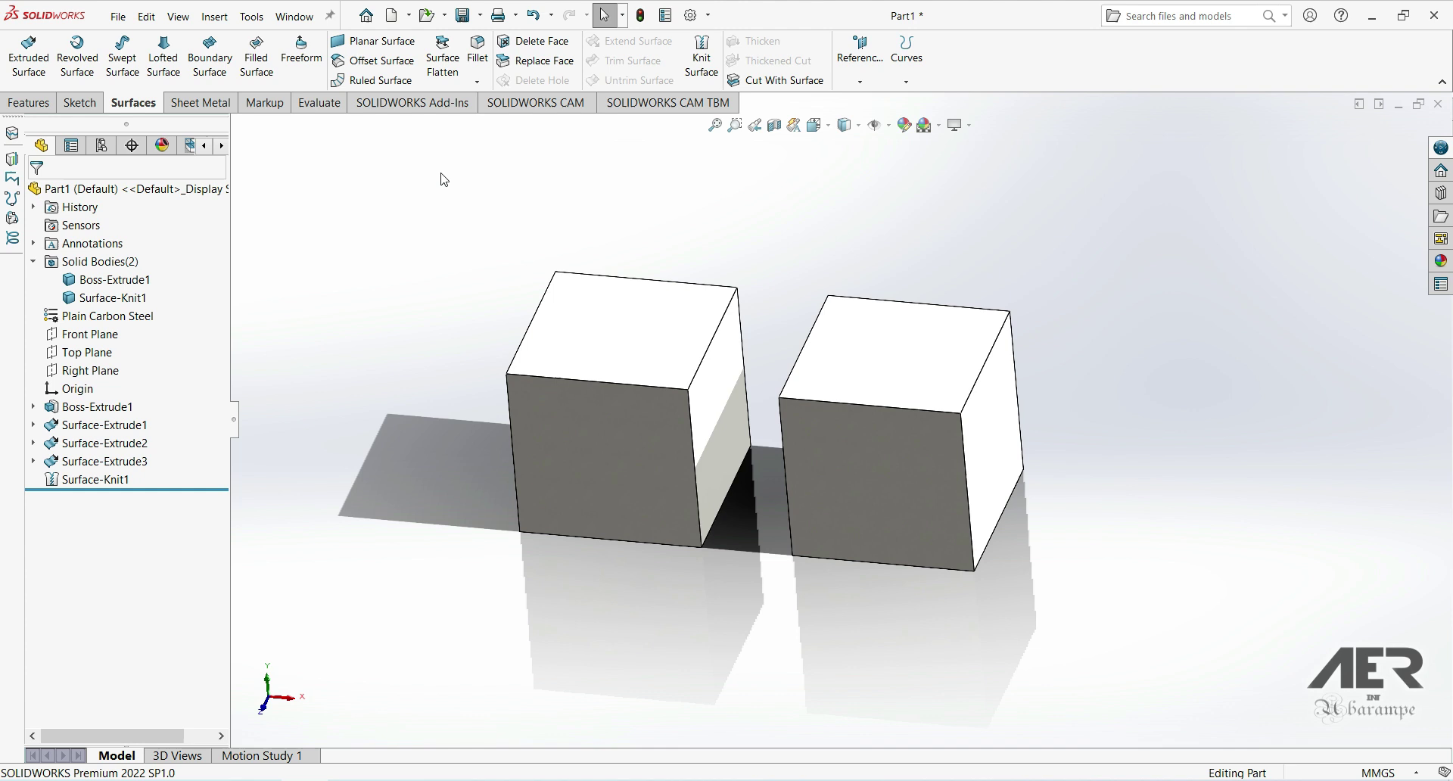
- Check Mass Properties showing 15,600 g and 2,000,000 mm³ for both cubes, then close it
click(321, 111)
click(208, 57)
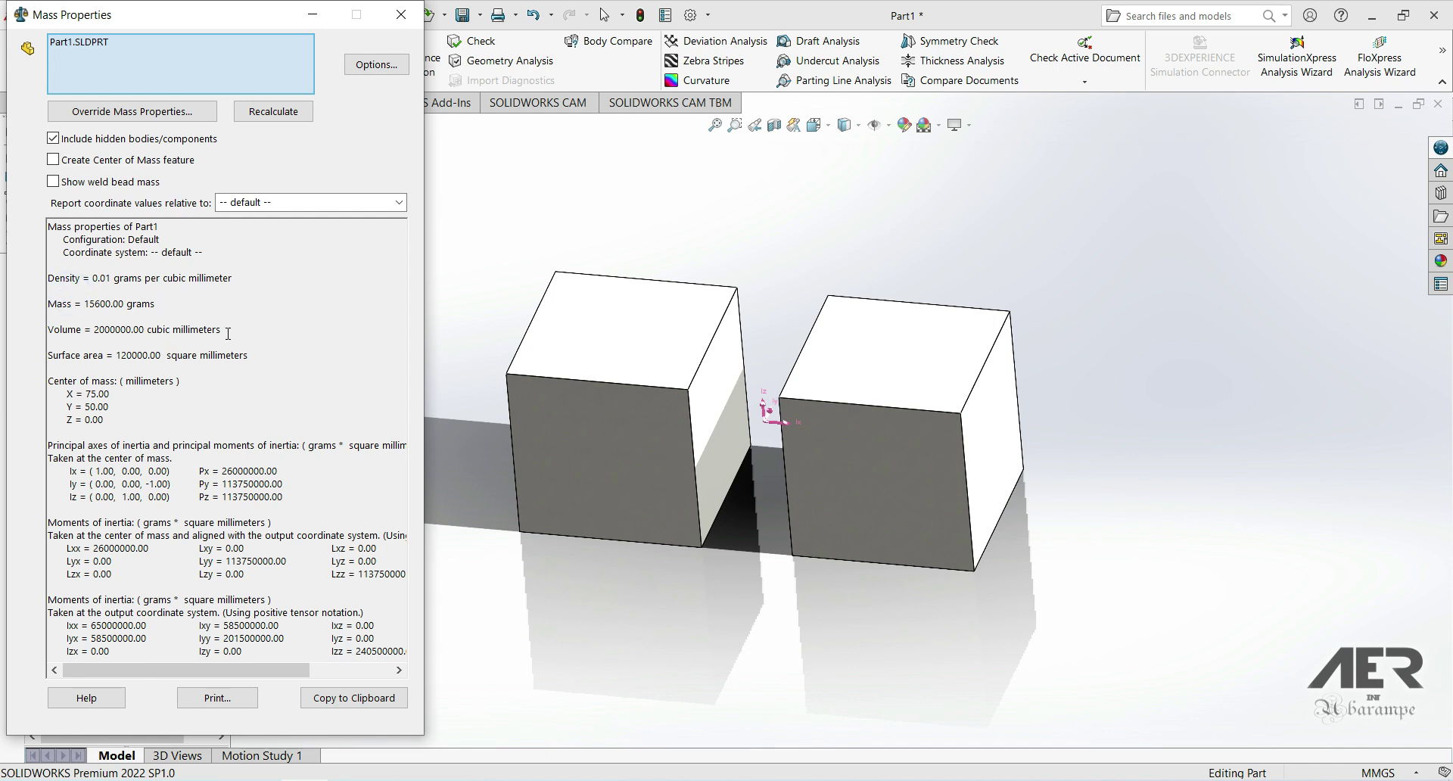
click(401, 15)
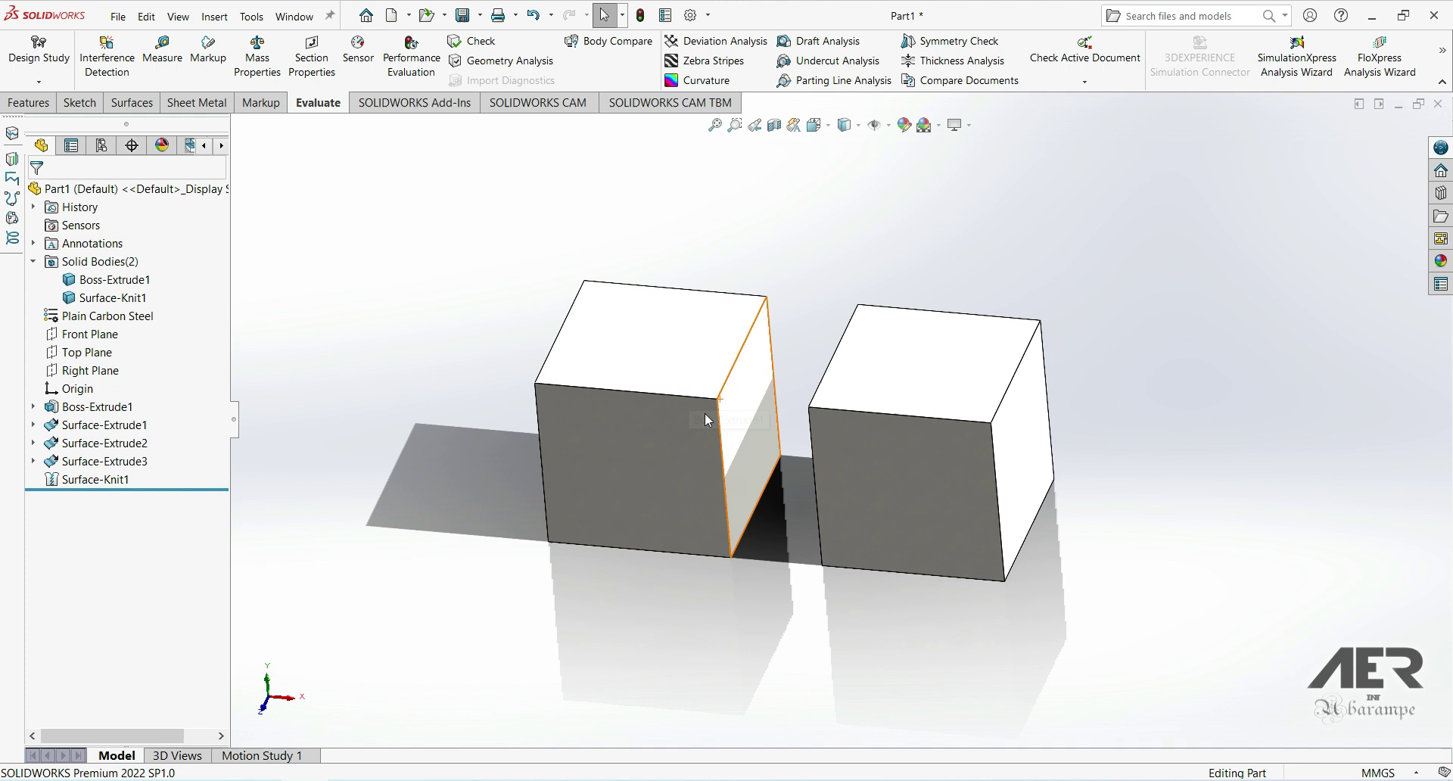
mouse_move(769, 413)
middle_down()
mouse_move(798, 399)
mouse_move(788, 373)
mouse_move(821, 376)
mouse_move(653, 393)
middle_up()
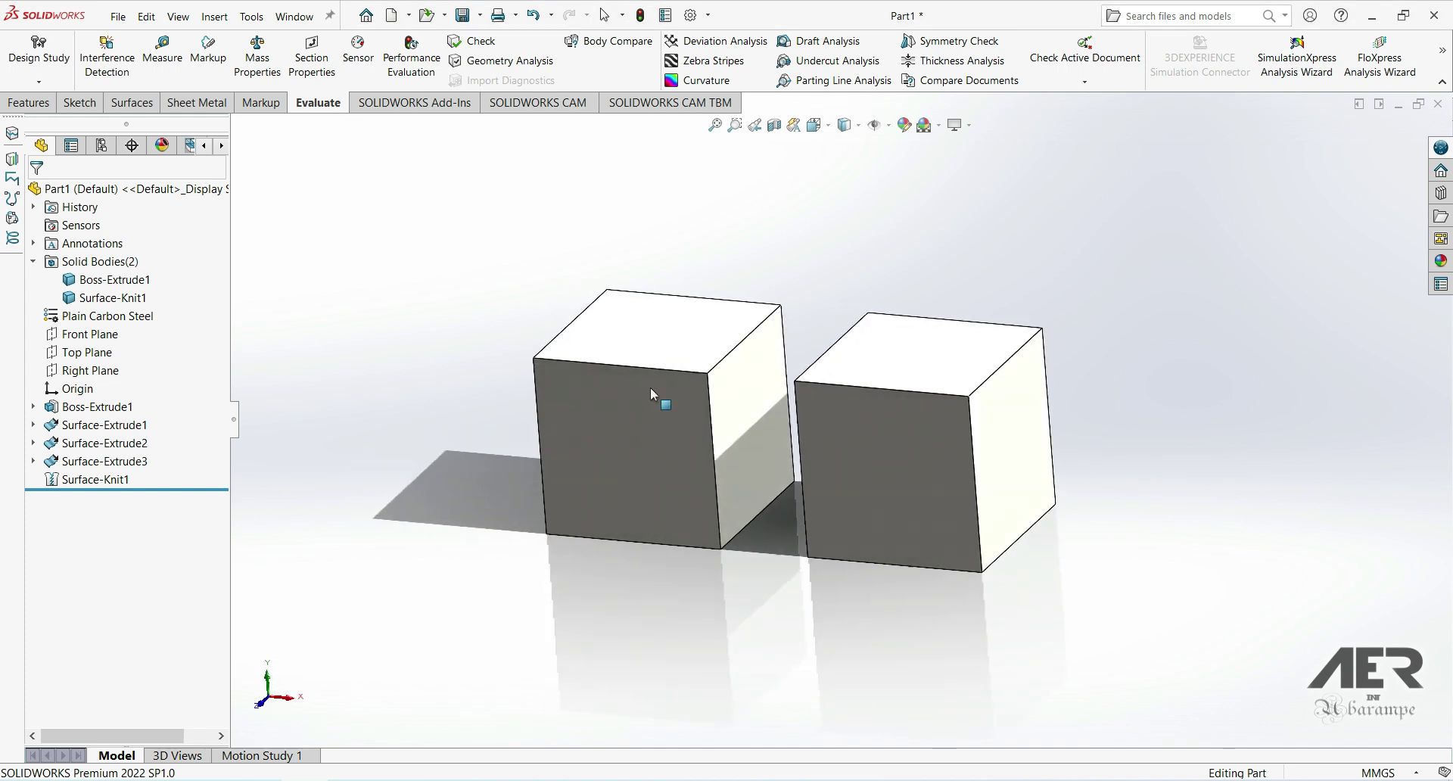
mouse_move(910, 428)
middle_down()
mouse_move(827, 421)
mouse_move(851, 421)
middle_up()
scroll(610, 416, down, 3)
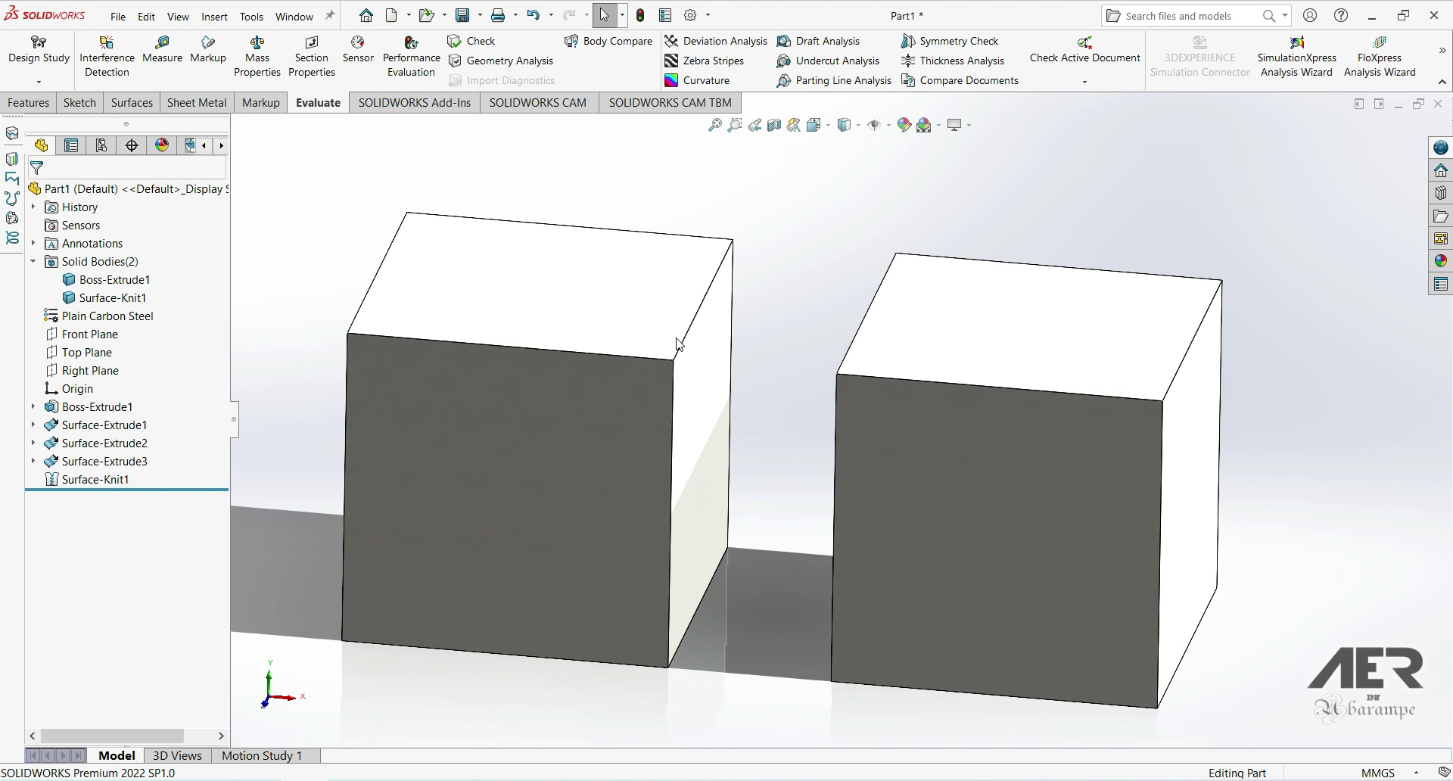
scroll(839, 419, up, 2)
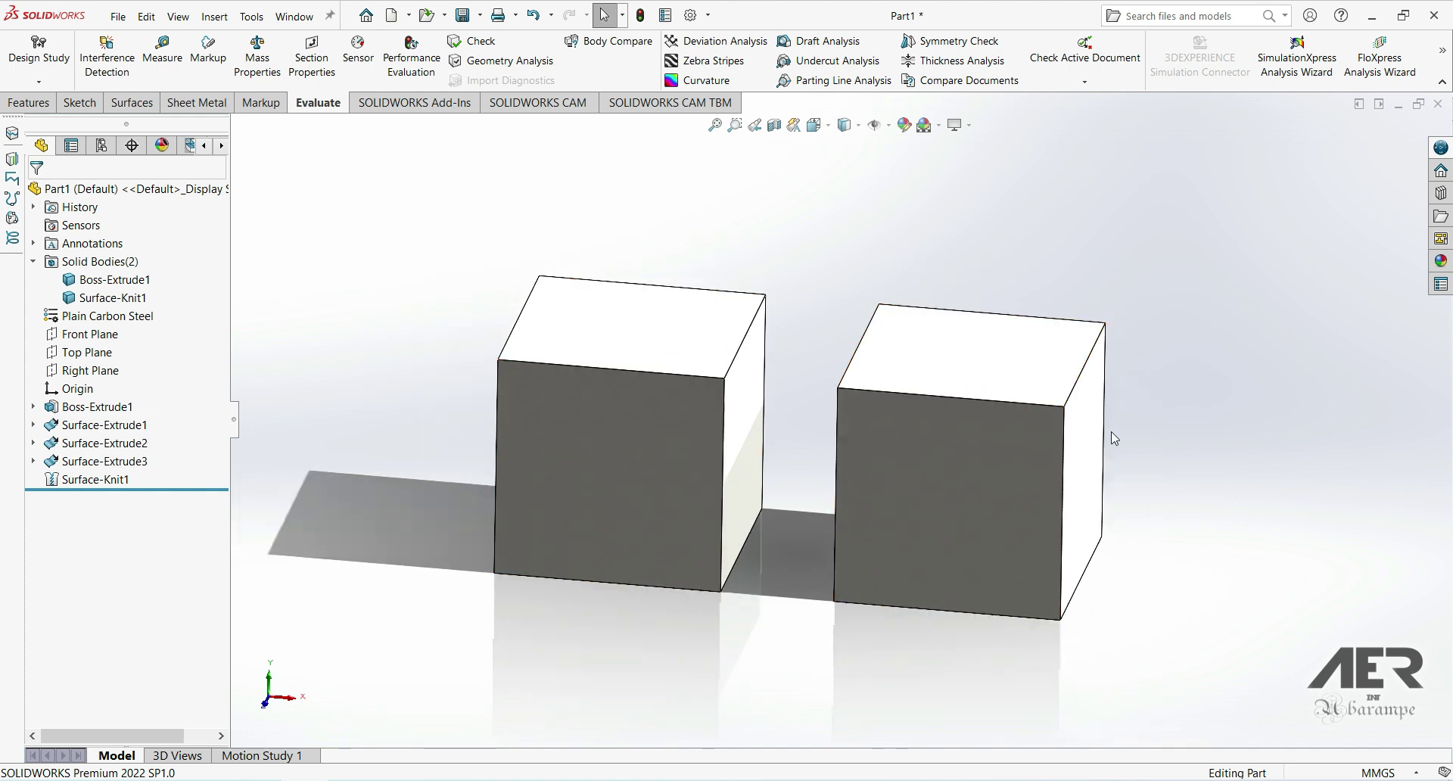
mouse_move(1113, 437)
middle_down()
mouse_move(1087, 451)
mouse_move(1045, 425)
mouse_move(1058, 455)
middle_up()
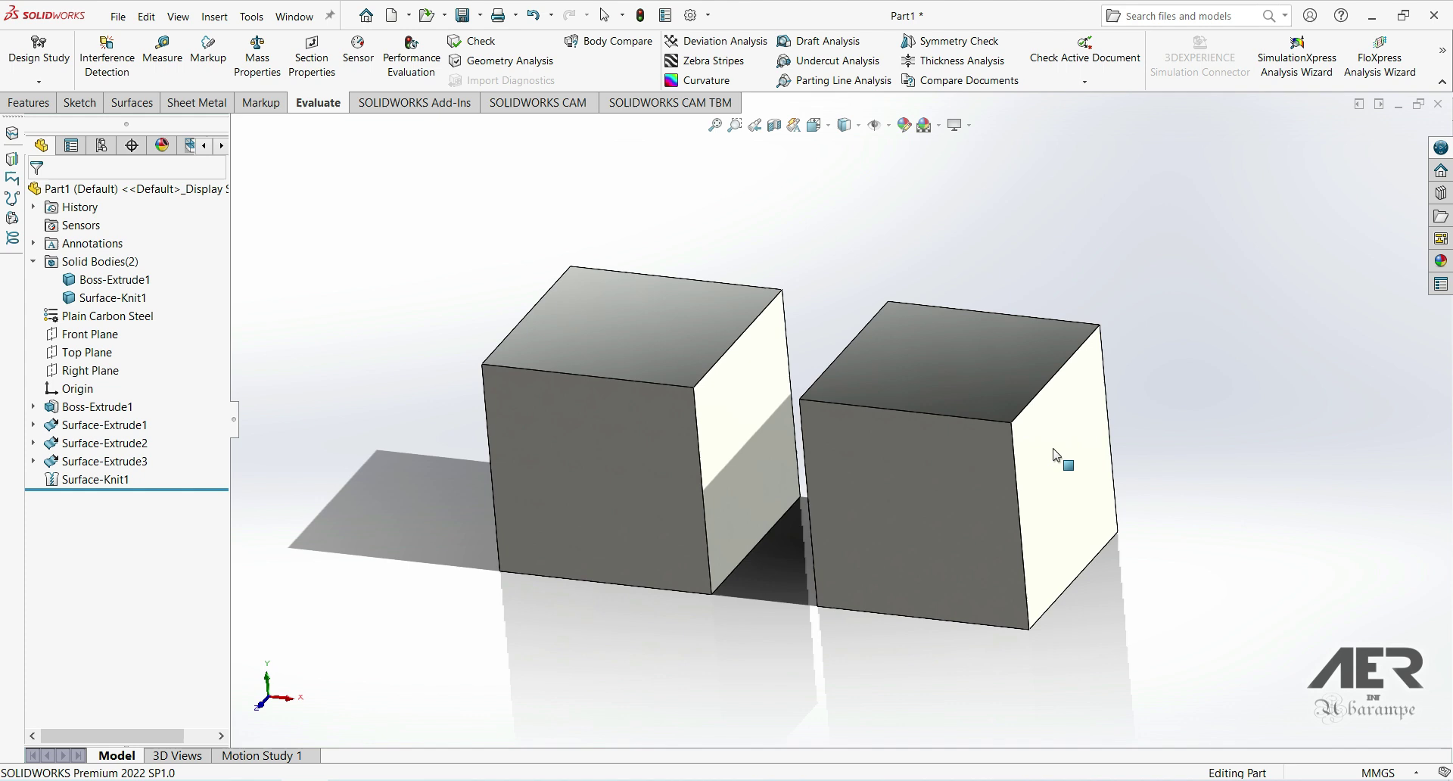
middle_drag(641, 485, 666, 428)
click(614, 499)
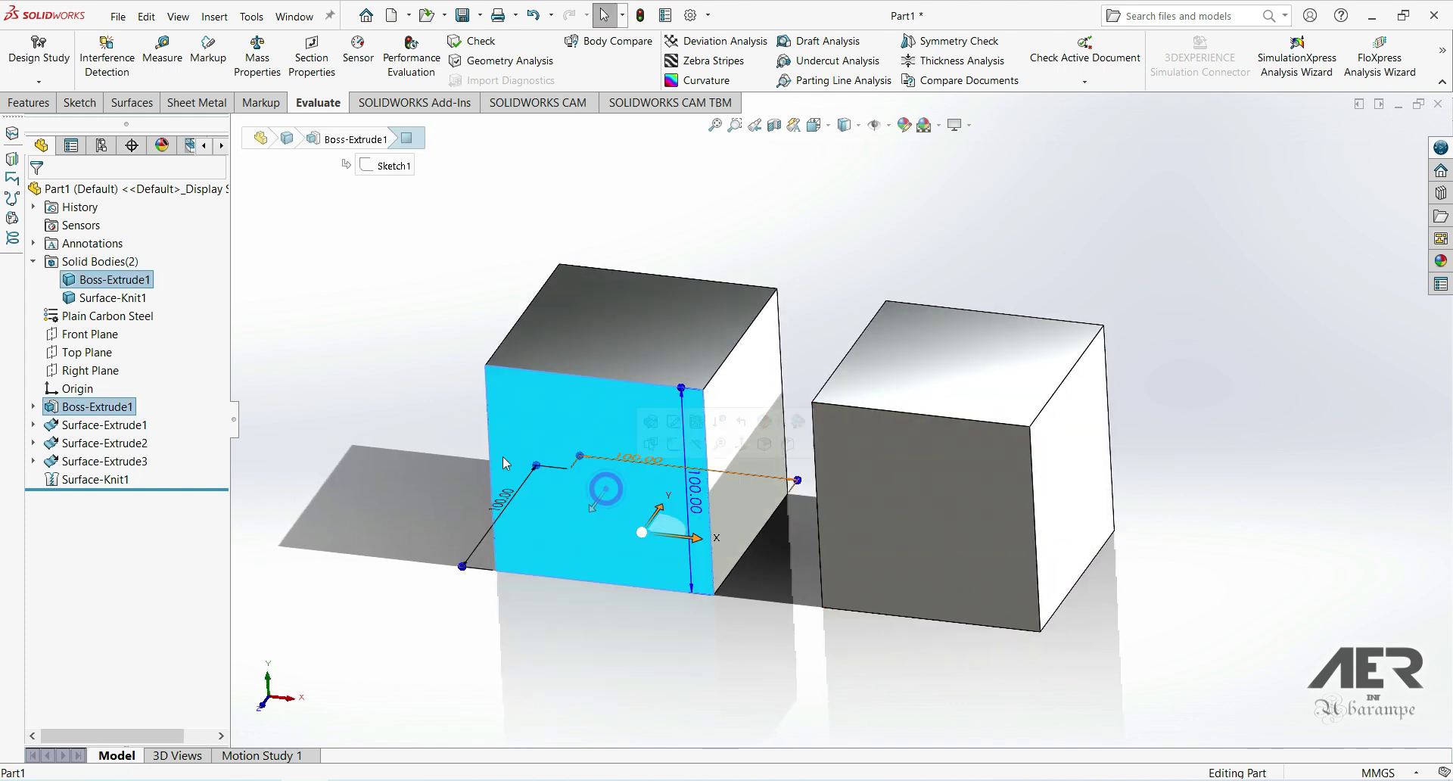
click(431, 287)
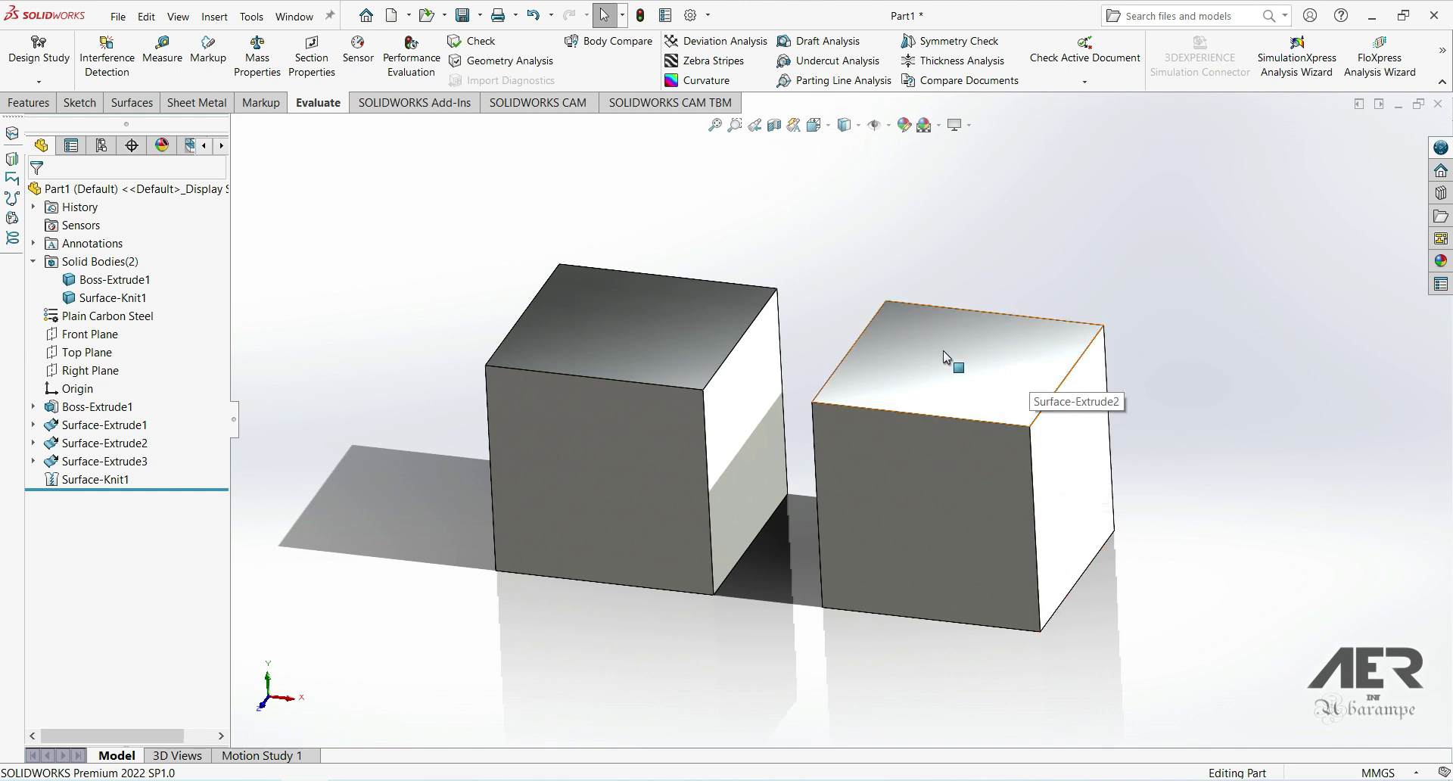
mouse_move(1067, 370)
middle_down()
mouse_move(1002, 412)
mouse_move(973, 406)
mouse_move(886, 510)
mouse_move(900, 526)
mouse_move(758, 367)
mouse_move(711, 379)
mouse_move(704, 445)
mouse_move(782, 493)
middle_up()
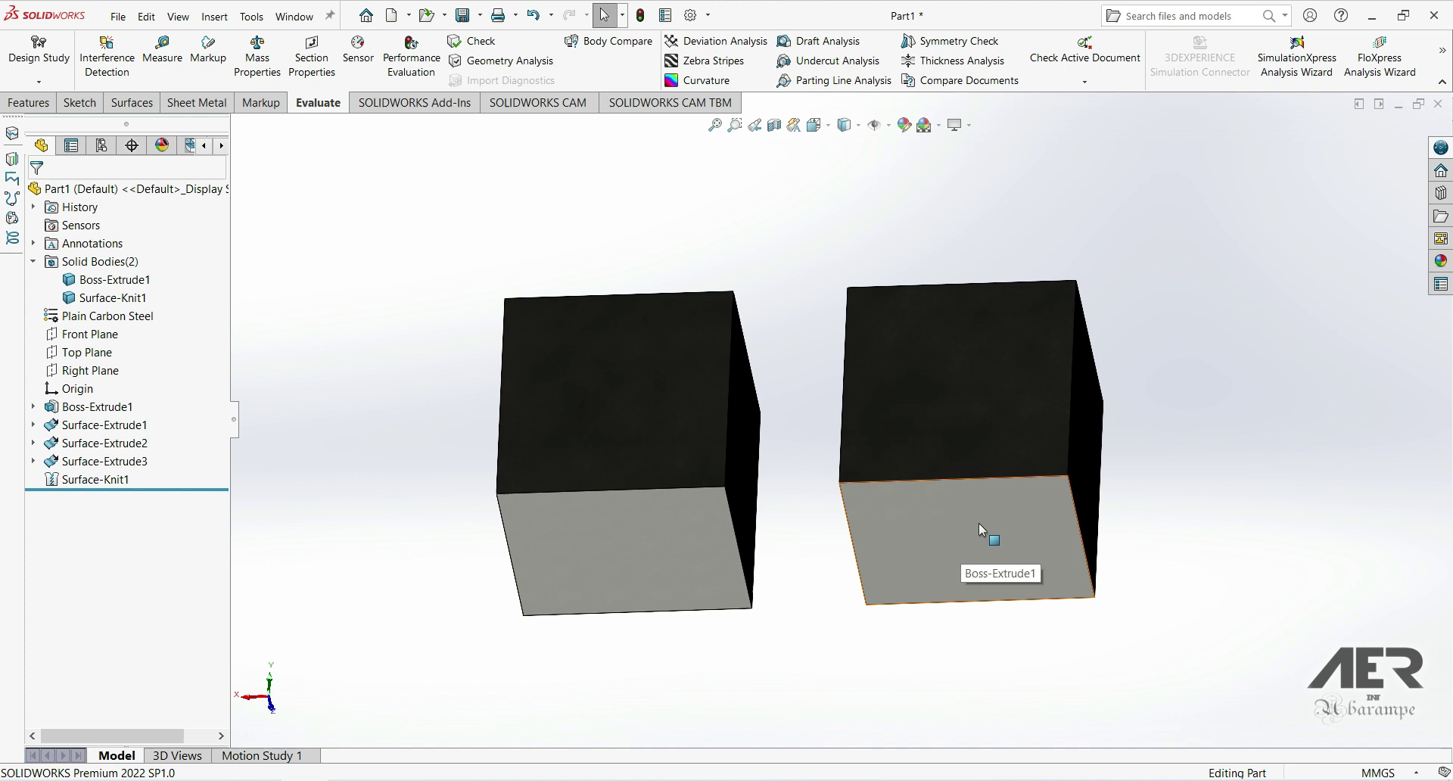
mouse_move(982, 530)
middle_down()
mouse_move(804, 545)
mouse_move(662, 493)
mouse_move(652, 527)
middle_up()
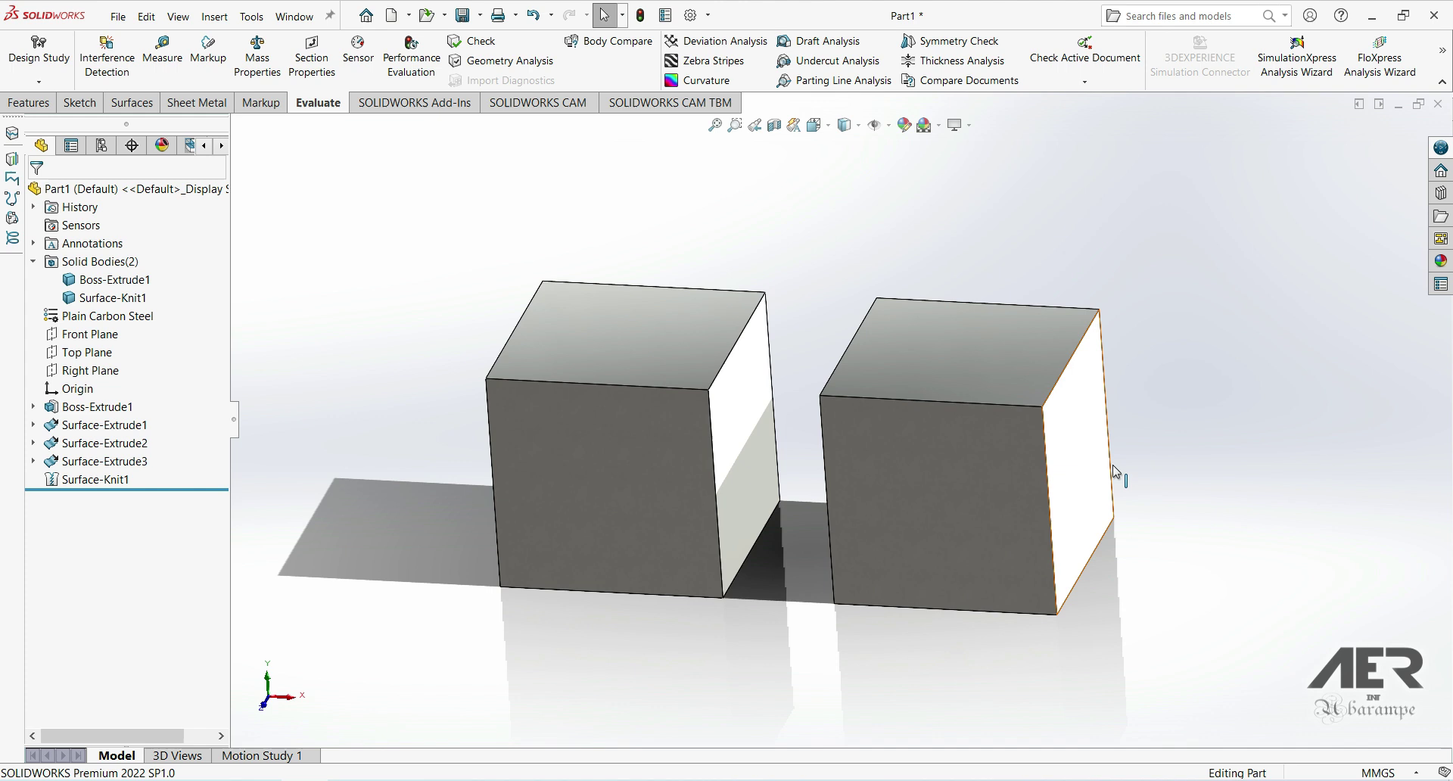
middle_drag(661, 501, 674, 505)
key(Escape)
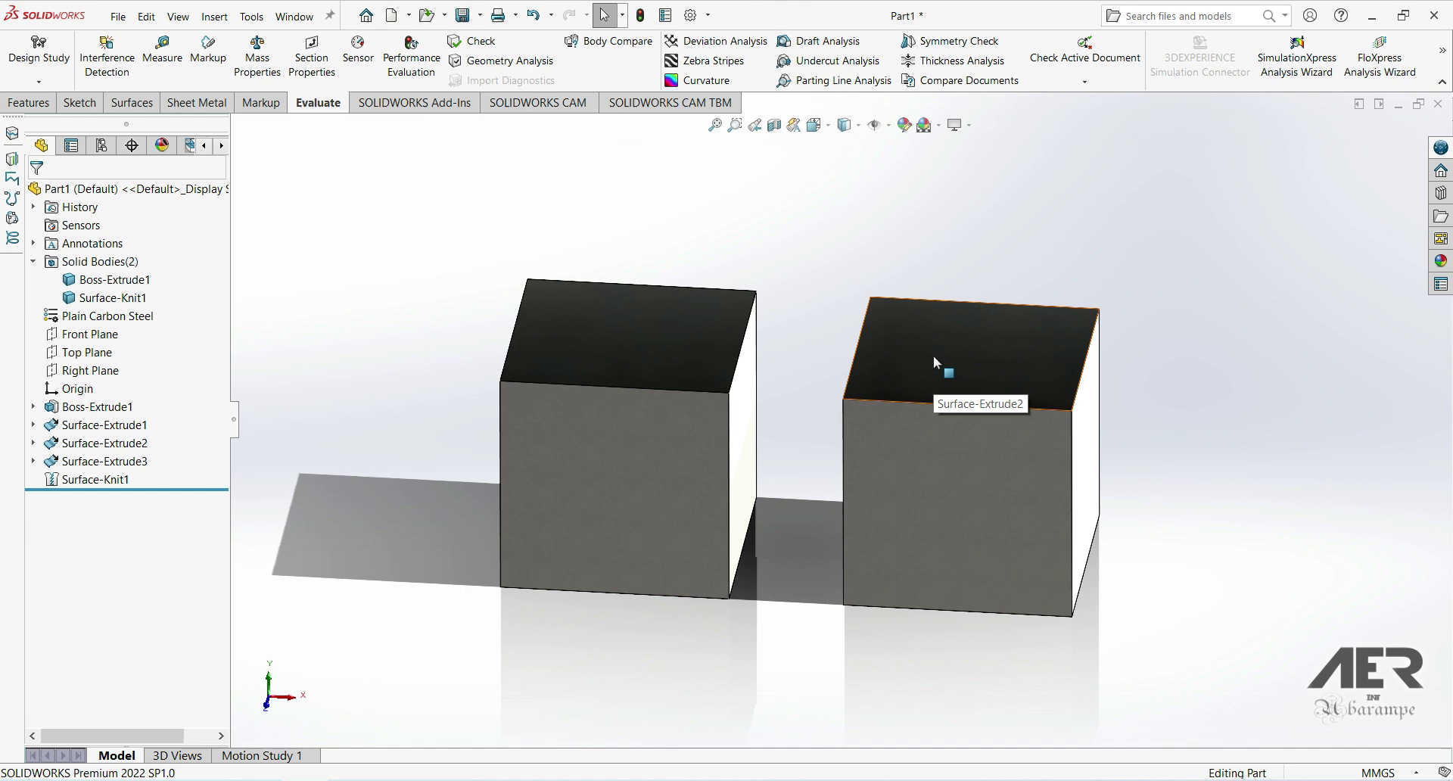
mouse_move(933, 355)
middle_down()
mouse_move(950, 373)
mouse_move(963, 344)
mouse_move(943, 337)
middle_up()
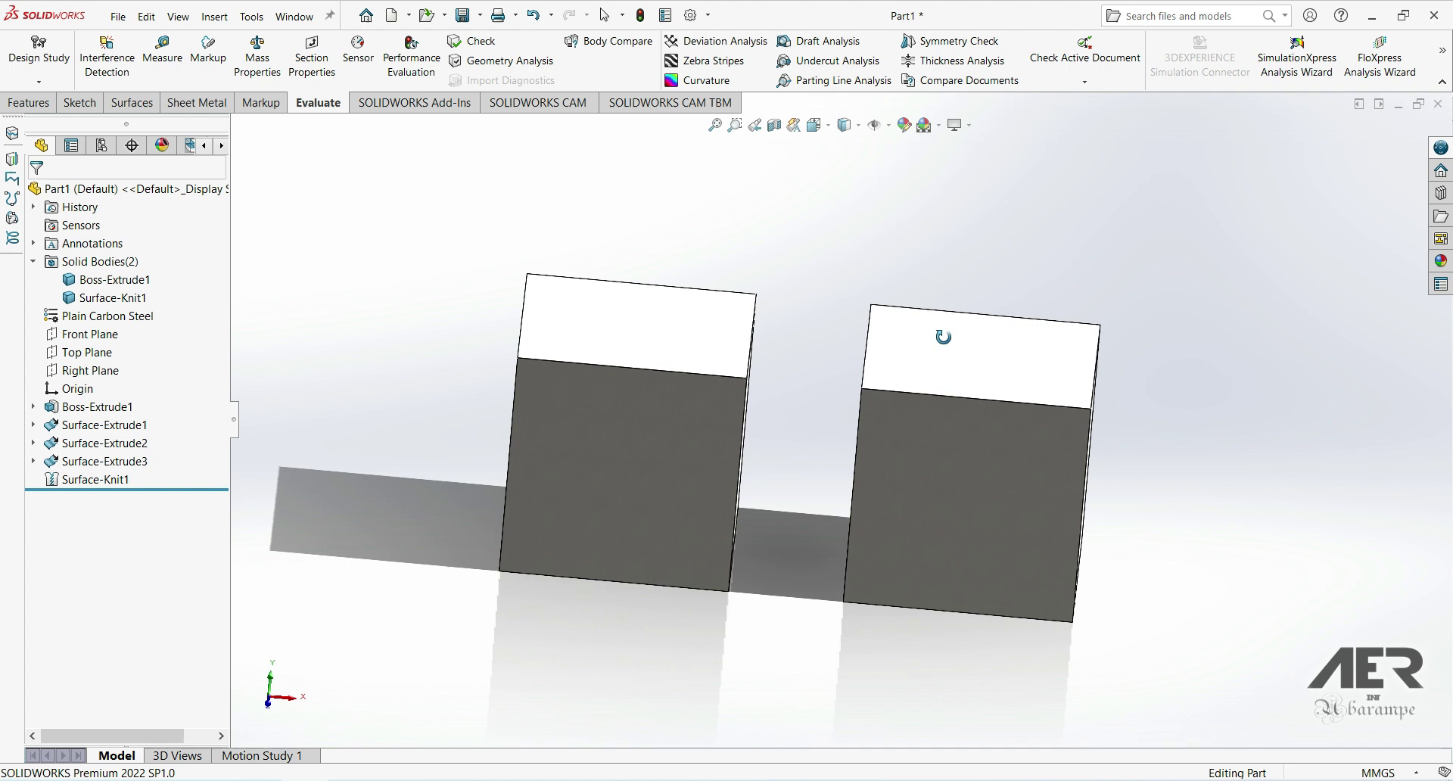
key(ctrl+7)
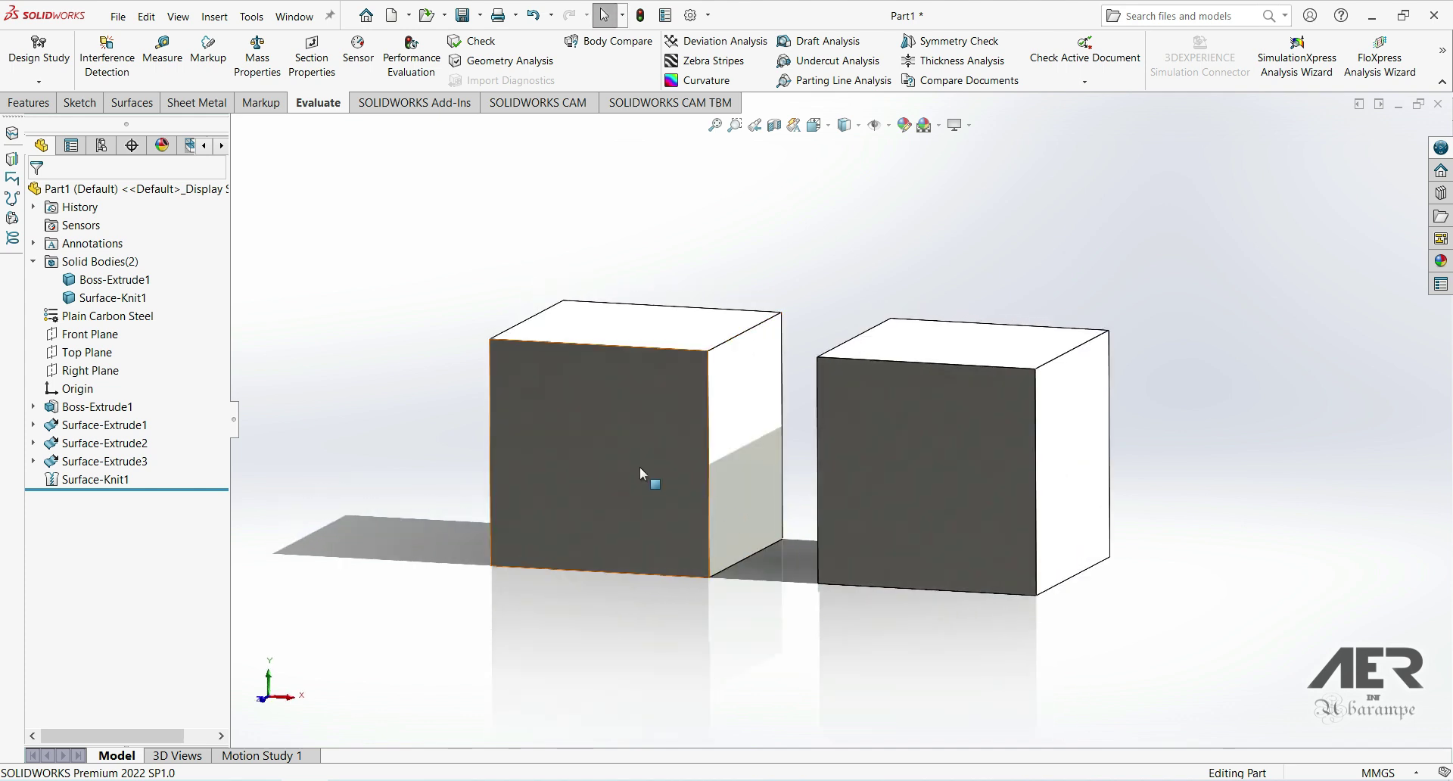
mouse_move(641, 473)
middle_down()
mouse_move(682, 533)
mouse_move(552, 544)
mouse_move(636, 591)
mouse_move(737, 603)
mouse_move(917, 535)
mouse_move(1090, 525)
mouse_move(746, 553)
mouse_move(665, 464)
mouse_move(660, 410)
mouse_move(615, 466)
mouse_move(640, 493)
middle_up()
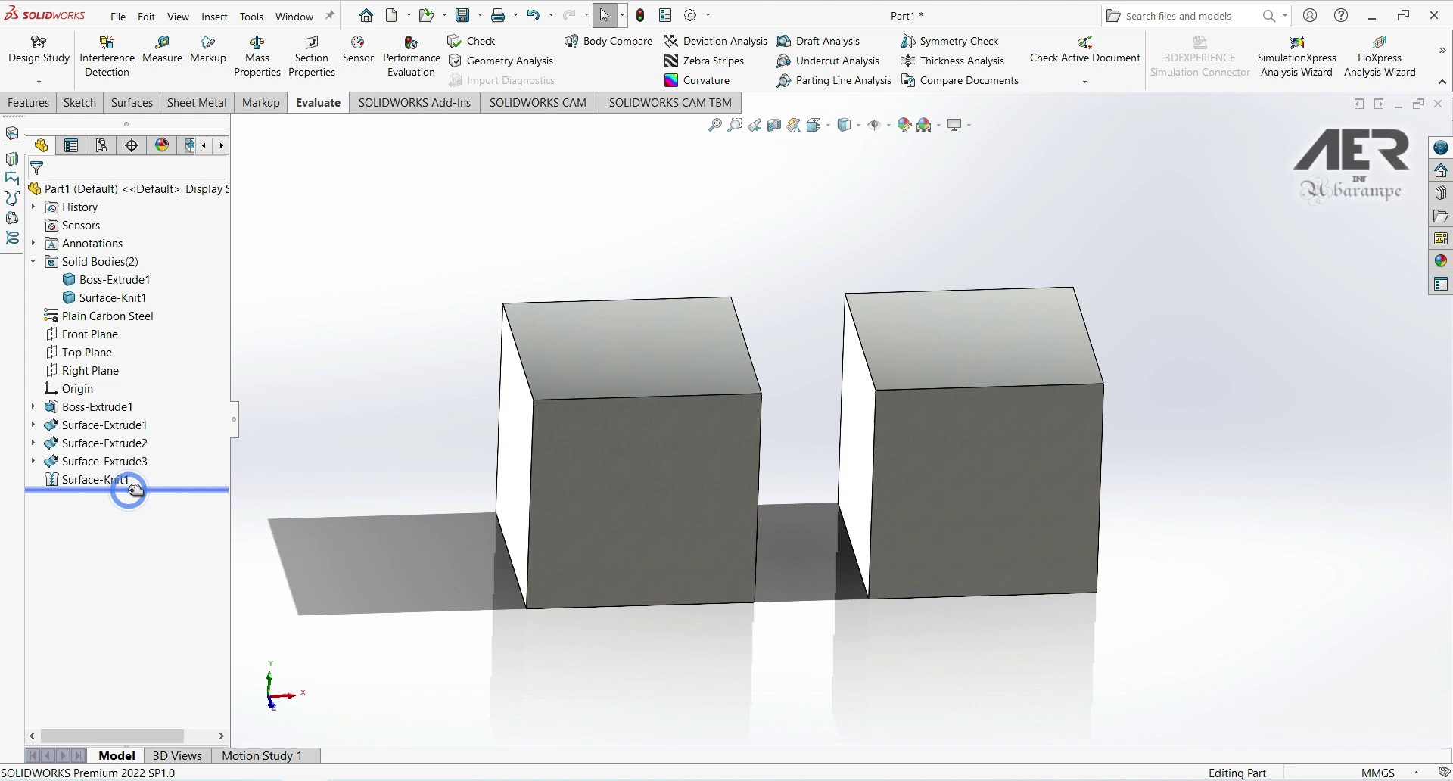
- Roll history back to Boss-Extrude1 alone, then forward to just after Surface-Extrude2
drag(129, 489, 135, 431)
mouse_move(729, 441)
middle_down()
mouse_move(804, 437)
mouse_move(817, 412)
middle_up()
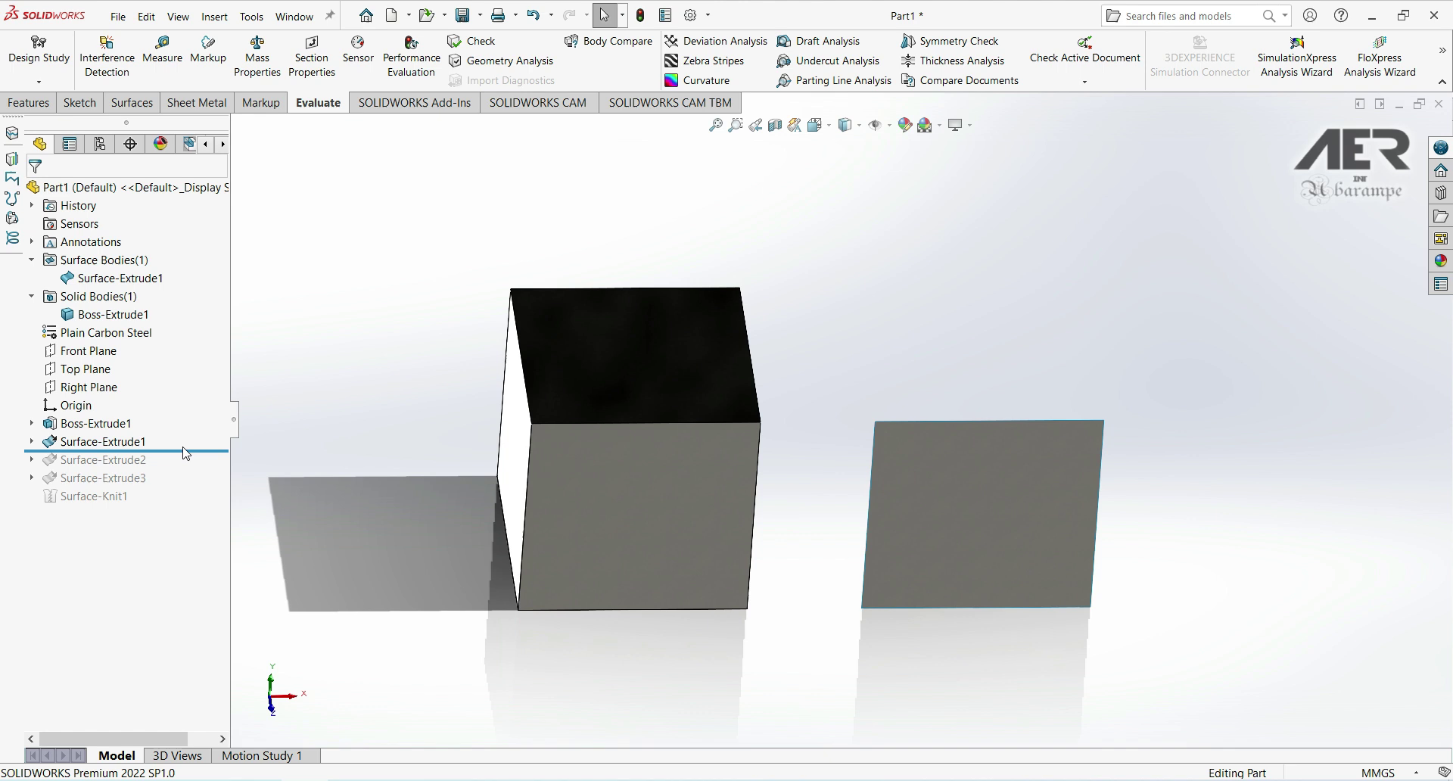
drag(186, 453, 184, 433)
mouse_move(660, 357)
middle_down()
mouse_move(578, 432)
mouse_move(552, 431)
middle_up()
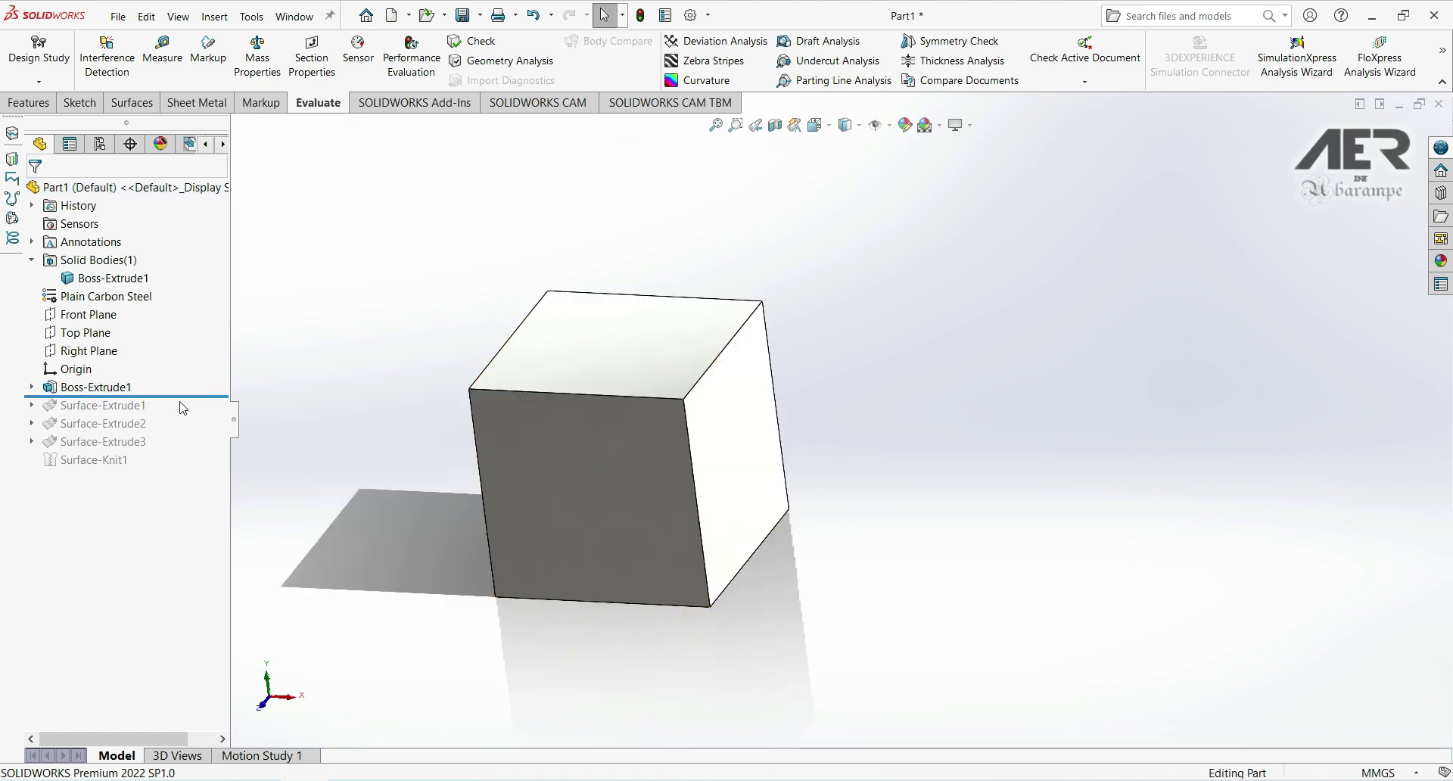
drag(184, 396, 193, 423)
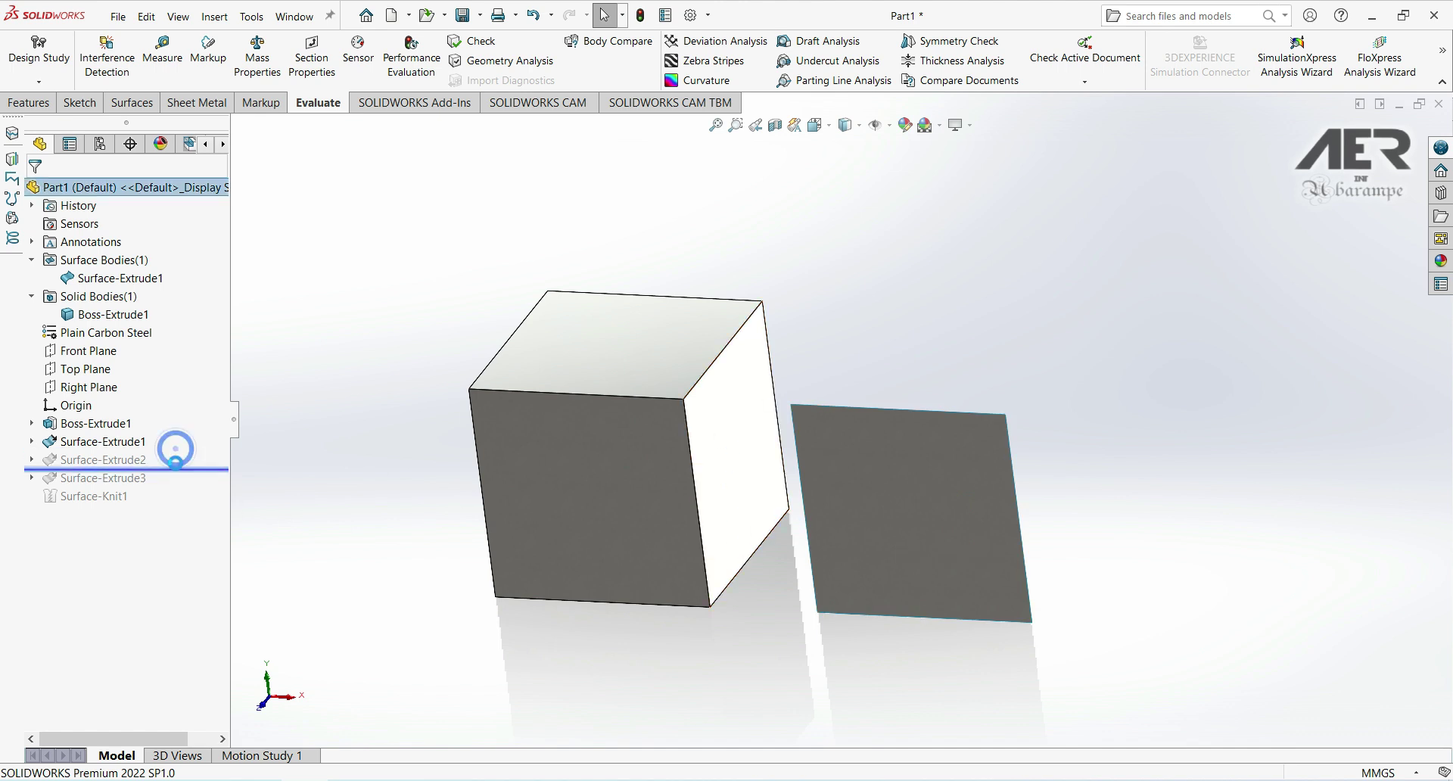
drag(182, 448, 181, 471)
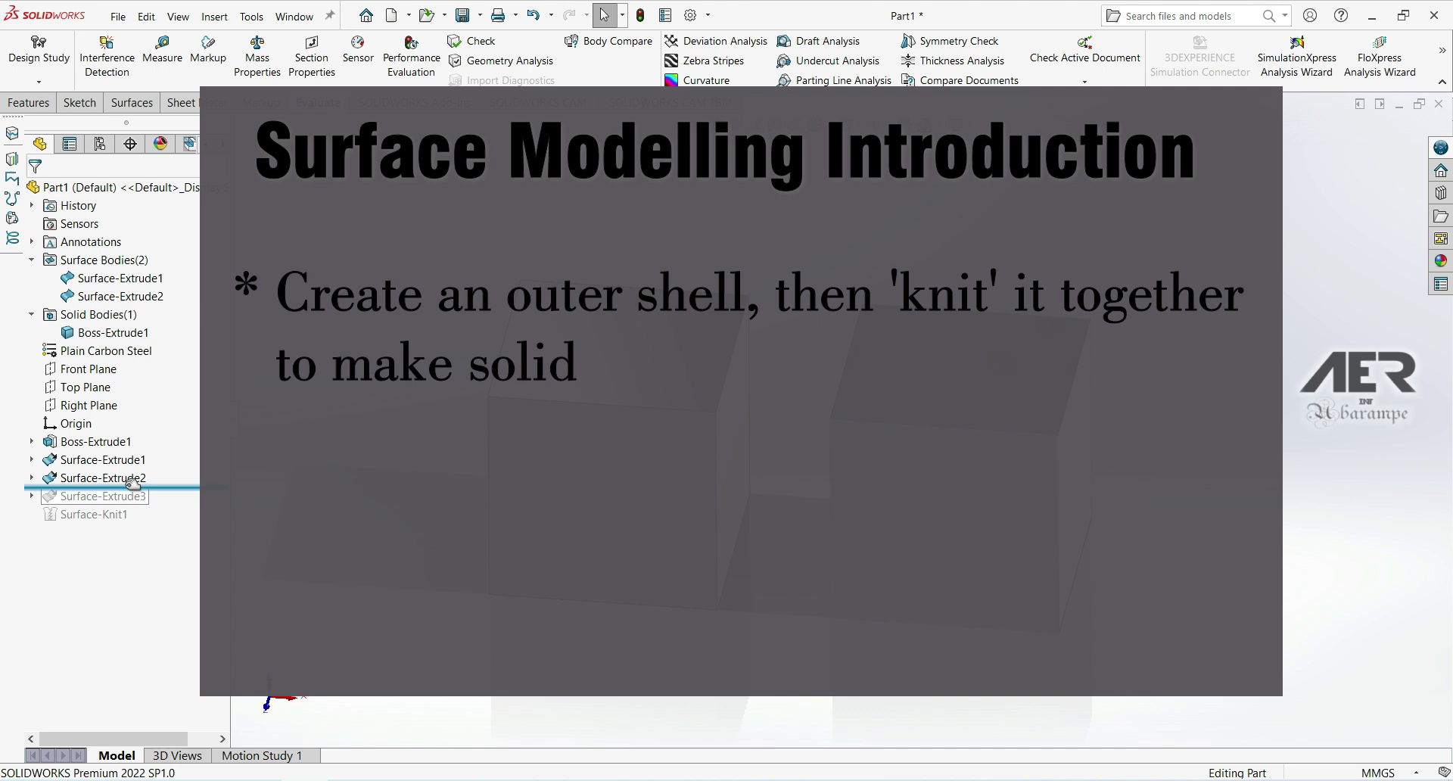
- Roll history forward below Surface-Extrude3 and orbit to view both boxes' tops
drag(133, 483, 179, 501)
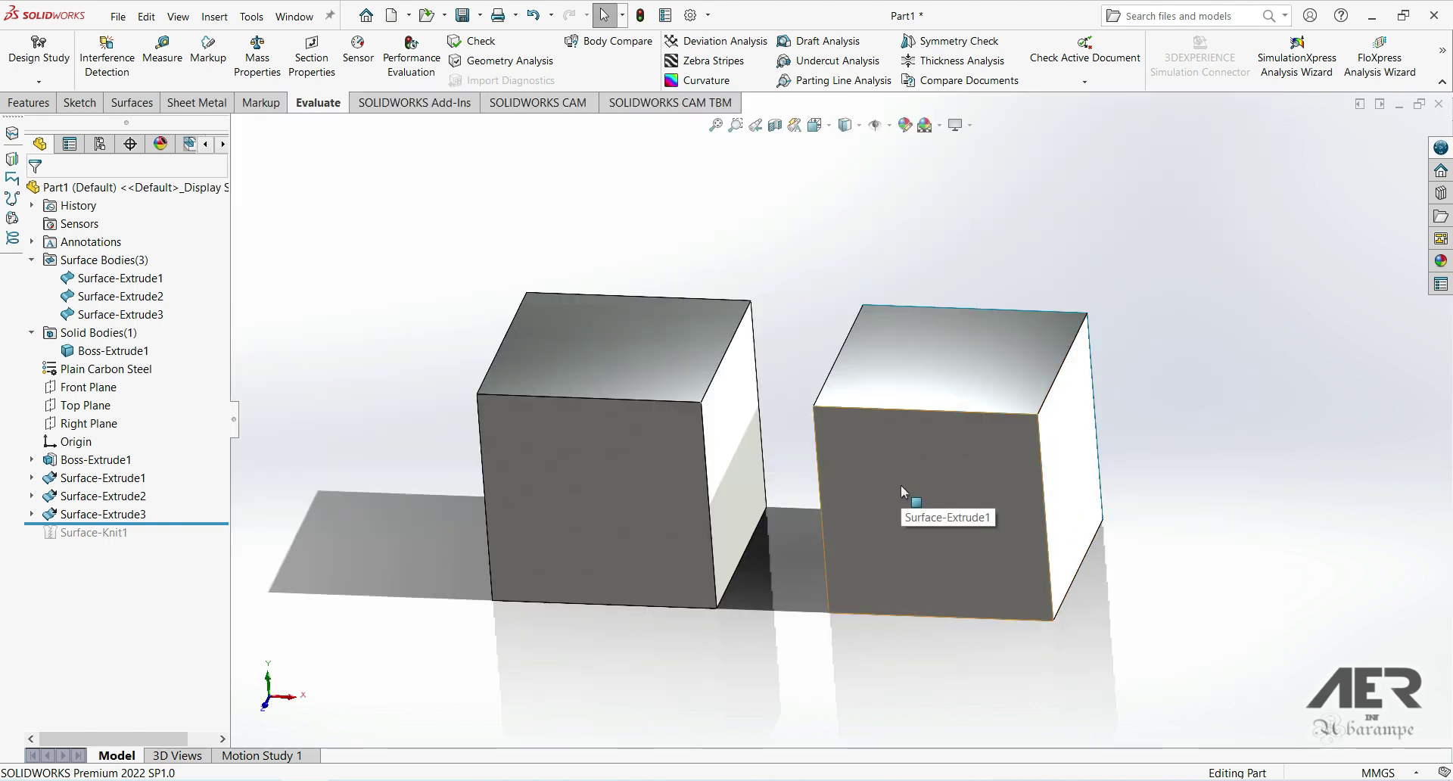
middle_drag(901, 488, 963, 481)
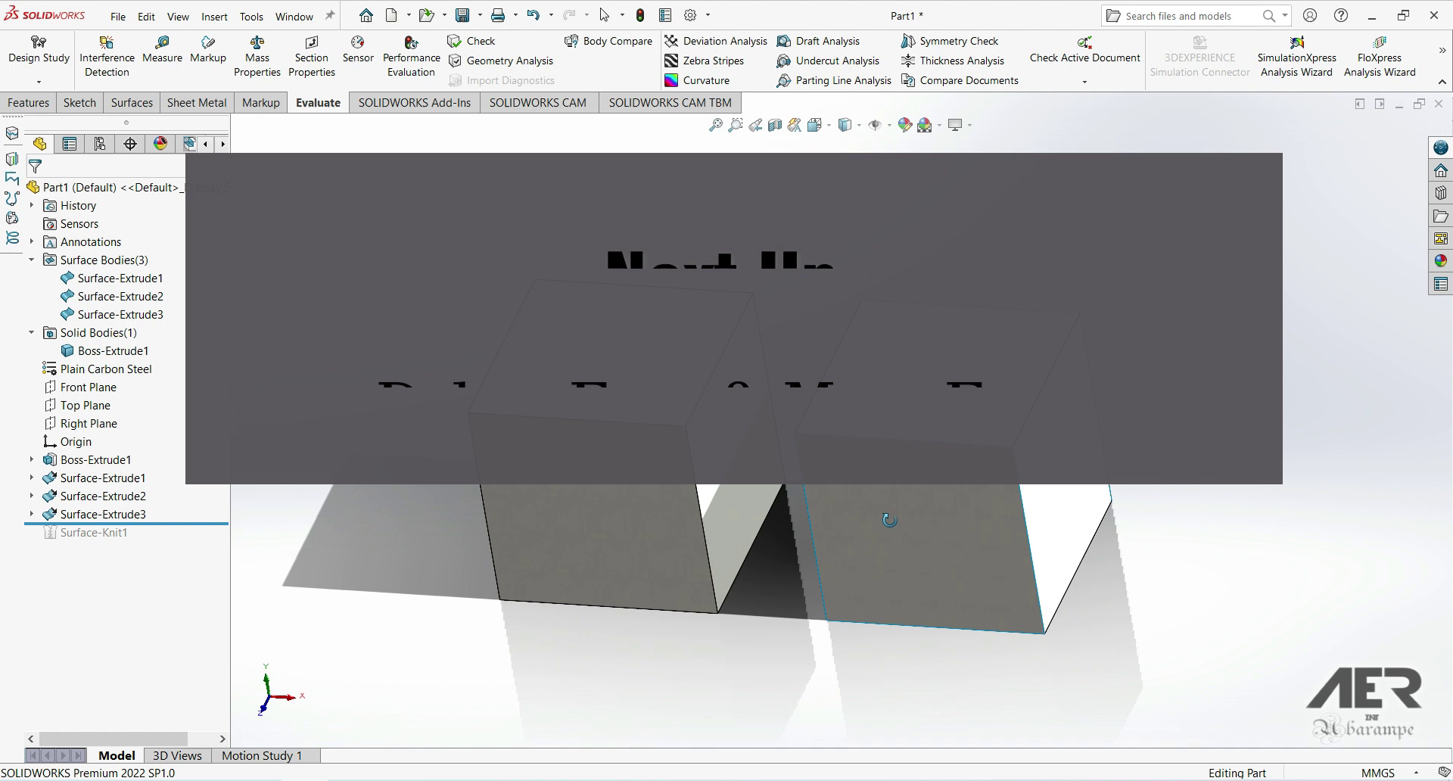